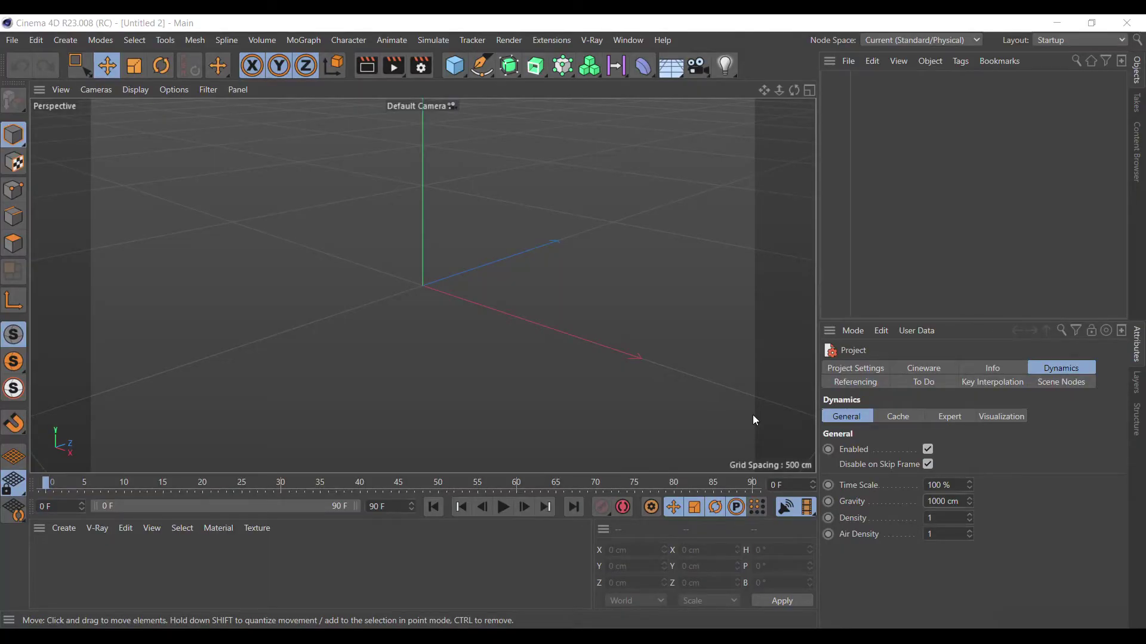
Add a Sphere primitive and raise its segments from 16 to 50
{"action": "left_click", "coordinate": [457, 66]}
{"action": "left_click", "coordinate": [749, 119]}
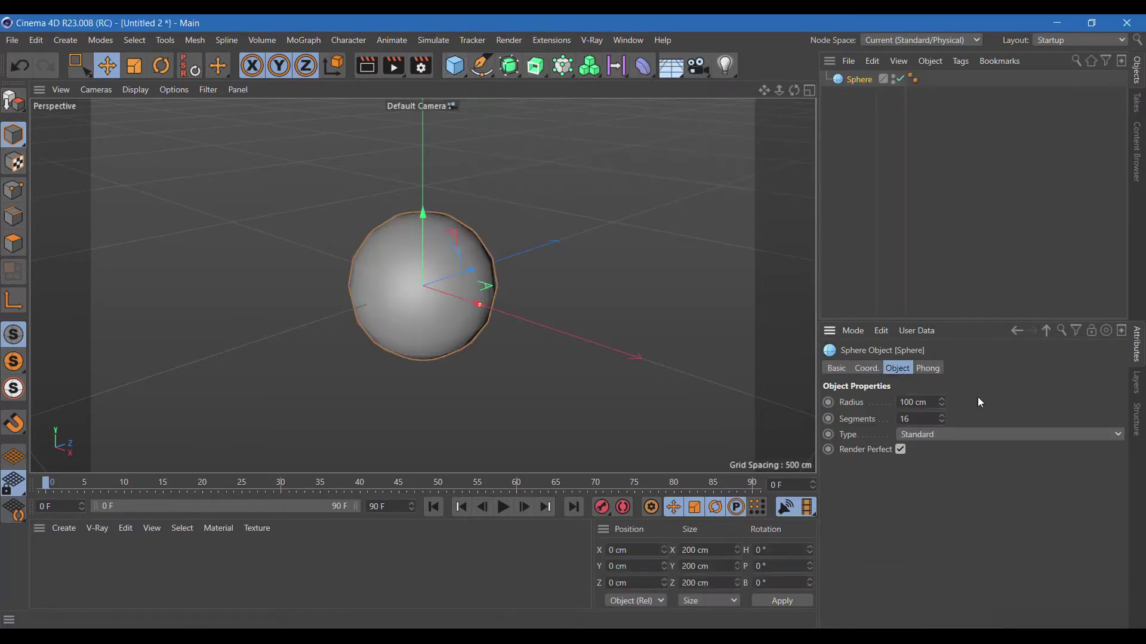
{"action": "type", "text": "50"}
{"action": "key", "text": "Return"}
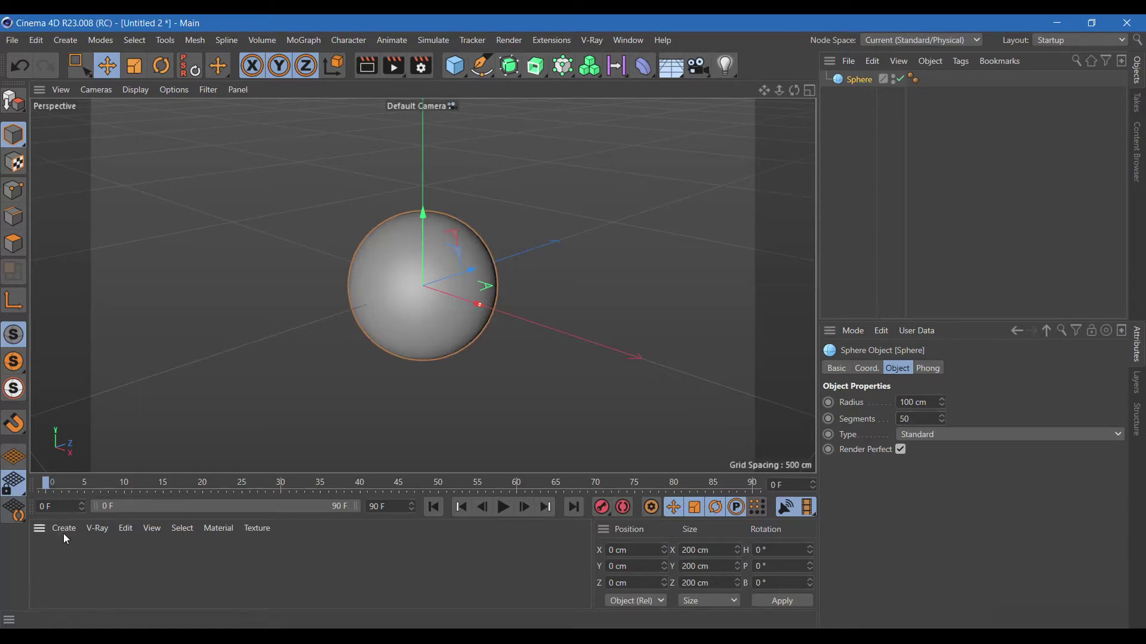
{"action": "left_click", "coordinate": [64, 533]}
Create a new standard material Mat coloured purple, hue 296° and saturation 83%
{"action": "left_click", "coordinate": [252, 400]}
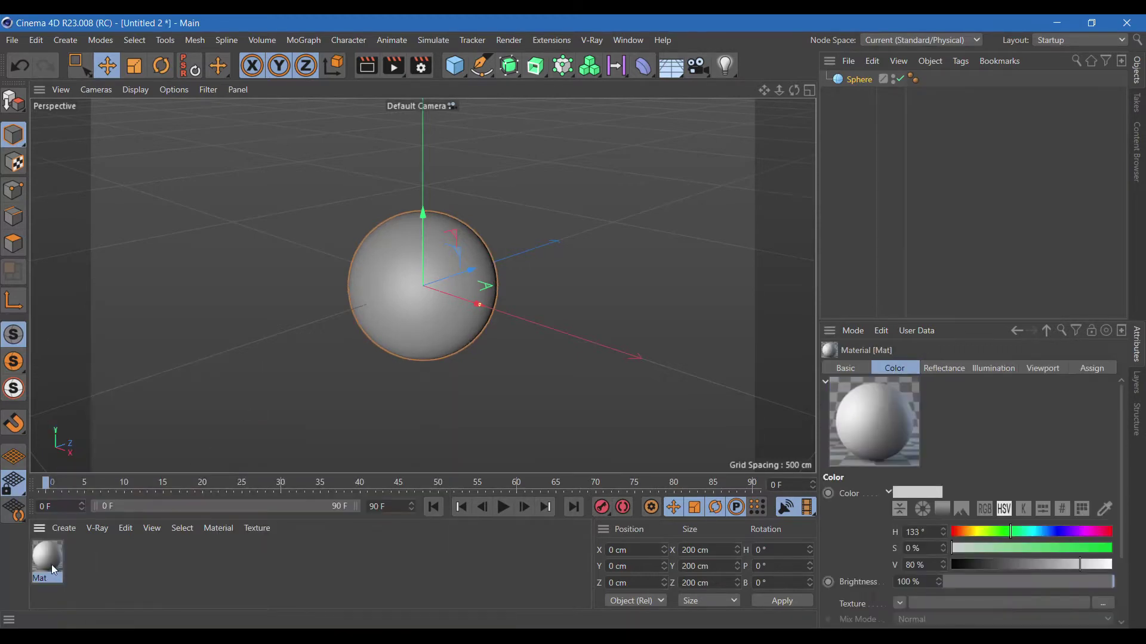
{"action": "double_click", "coordinate": [41, 561]}
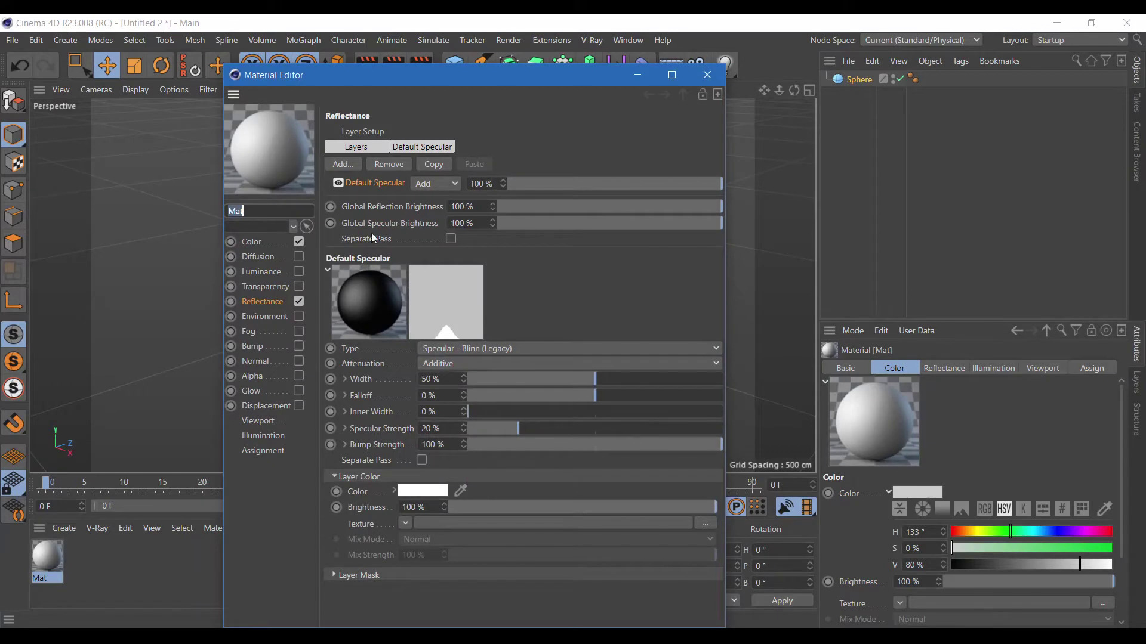
{"action": "left_click", "coordinate": [252, 242]}
{"action": "left_click", "coordinate": [674, 170]}
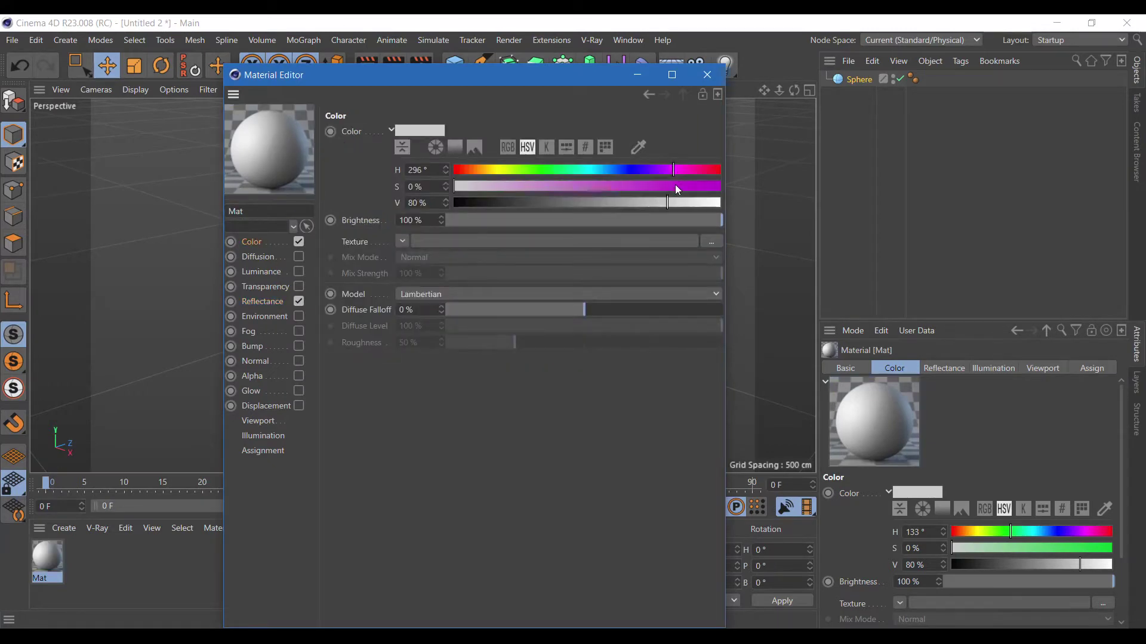
{"action": "left_click", "coordinate": [675, 189]}
Add a Beckmann reflectance layer at 22% brightness and apply Mat to the sphere
{"action": "left_click", "coordinate": [263, 301]}
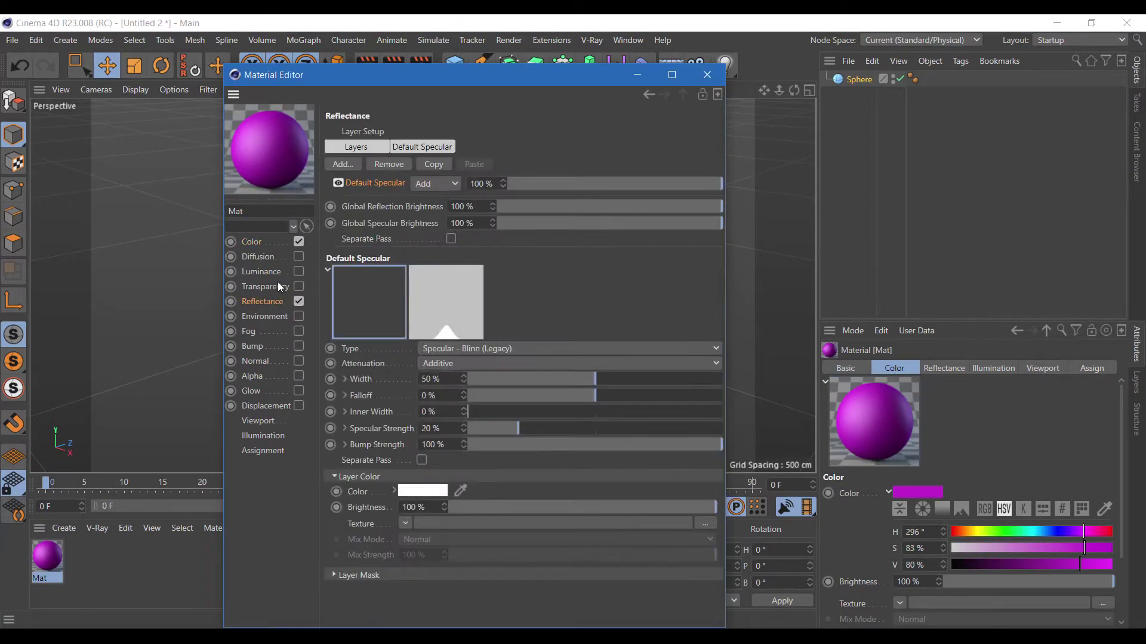
{"action": "left_click", "coordinate": [344, 164]}
{"action": "left_click", "coordinate": [400, 167]}
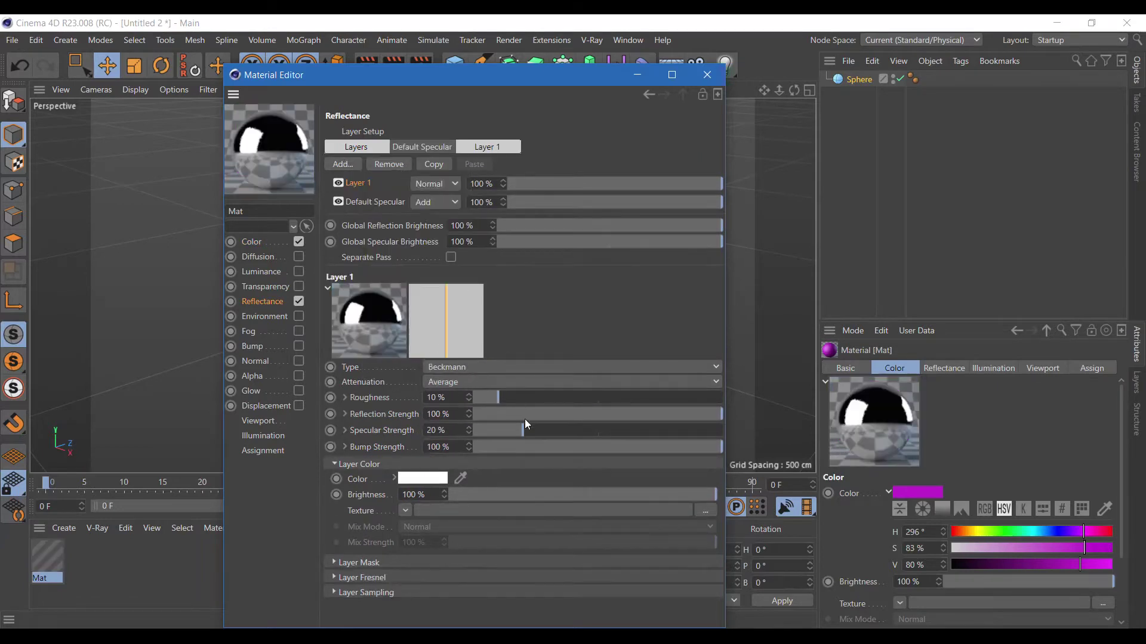
{"action": "left_click", "coordinate": [508, 496]}
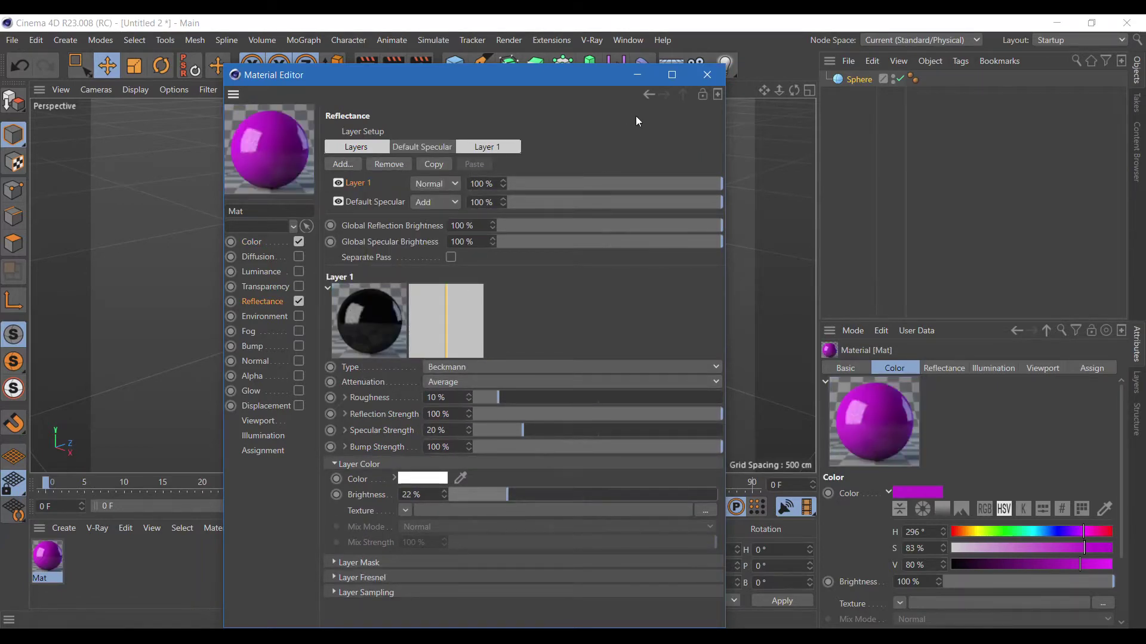
{"action": "left_click", "coordinate": [705, 73]}
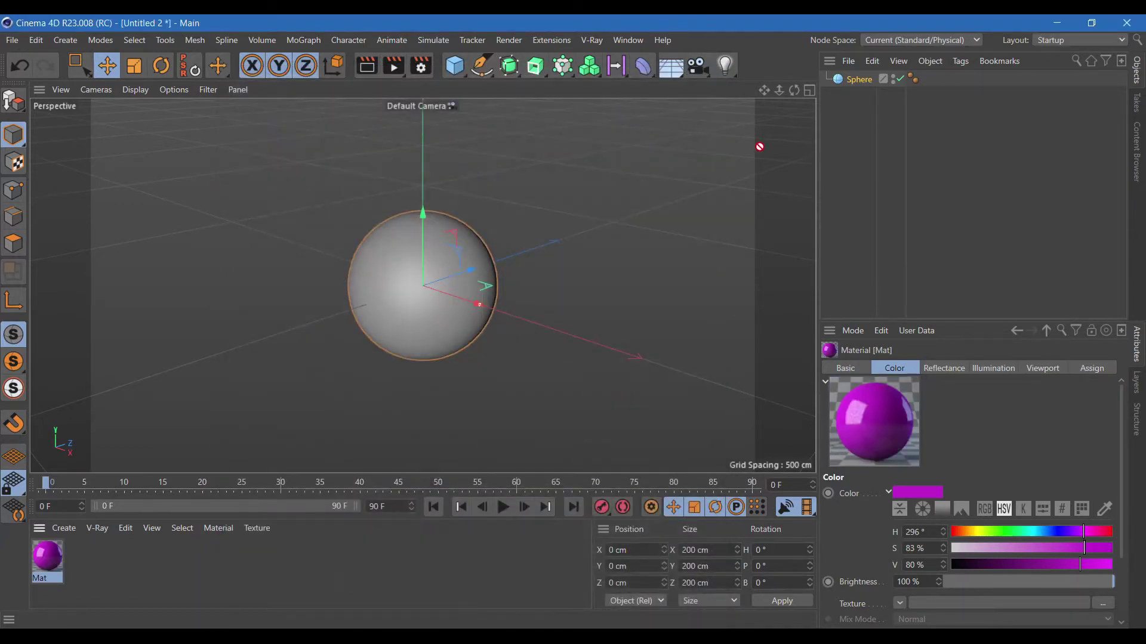
{"action": "left_click_drag", "start_coordinate": [53, 561], "coordinate": [859, 80]}
Add an FFD deformer under the sphere and edit its cage points in four views
{"action": "left_click", "coordinate": [859, 79]}
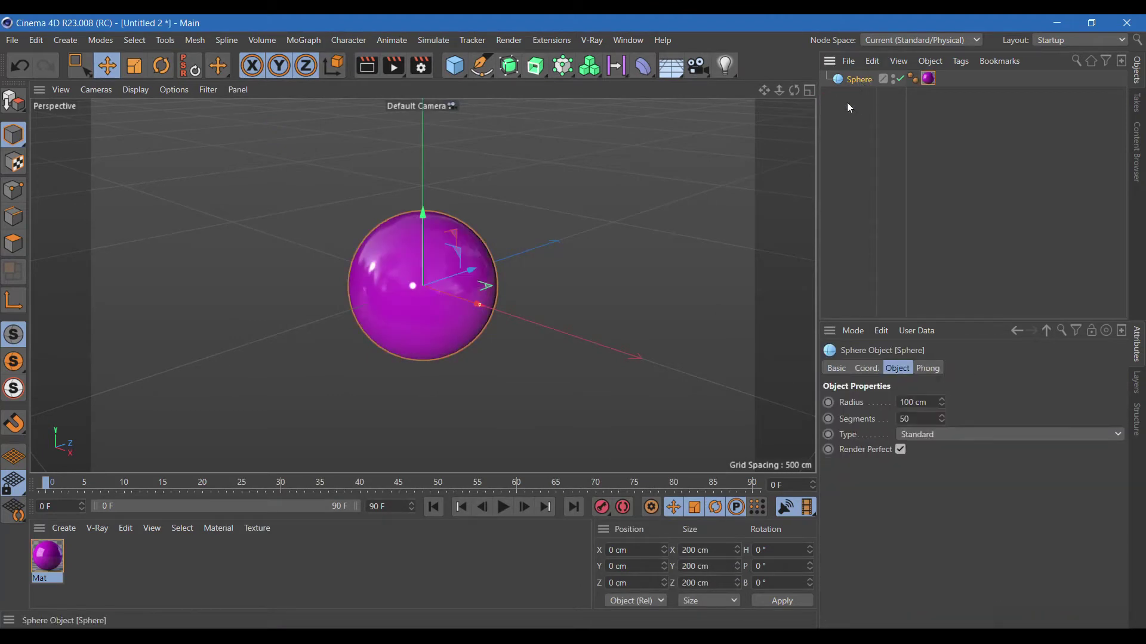
{"action": "left_click", "coordinate": [638, 73]}
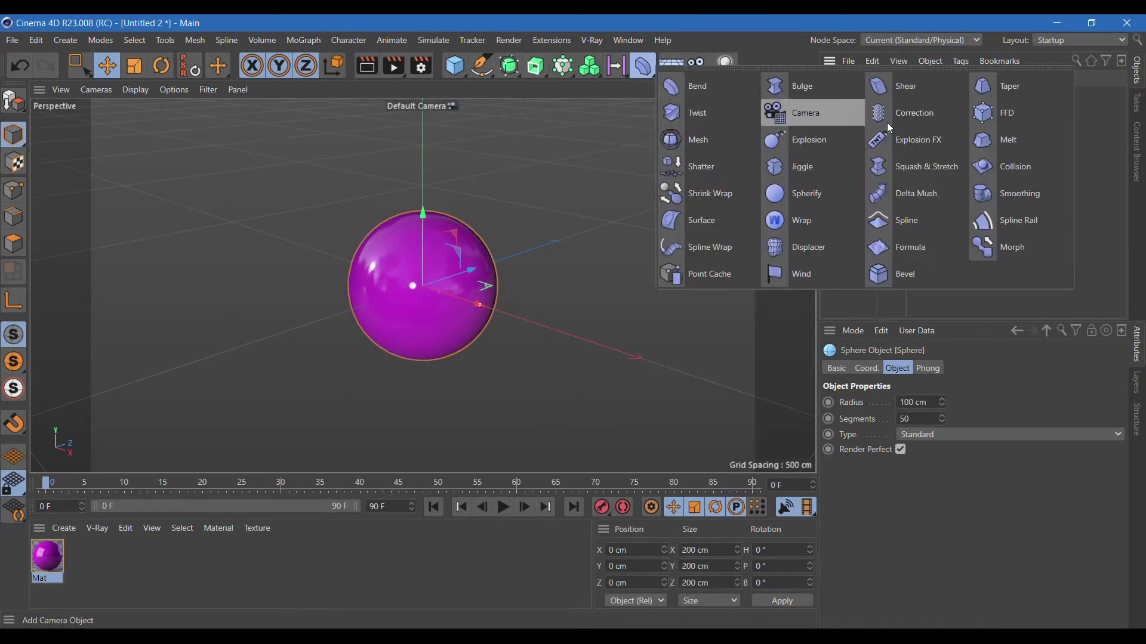
{"action": "left_click", "coordinate": [1029, 115]}
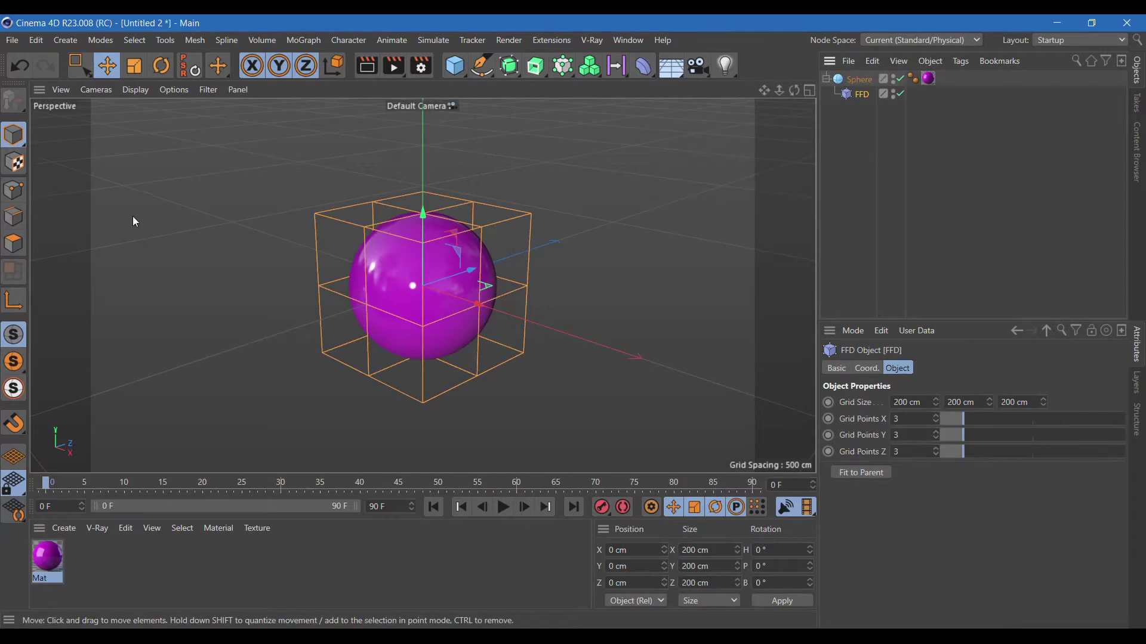
{"action": "left_click", "coordinate": [13, 190]}
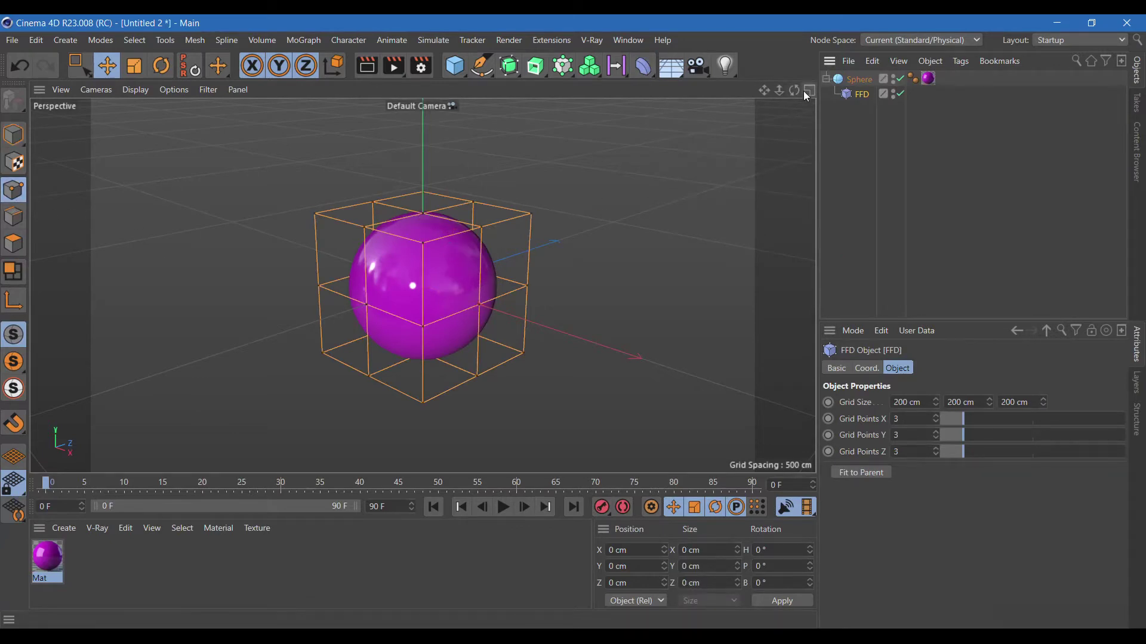
{"action": "left_click", "coordinate": [809, 90]}
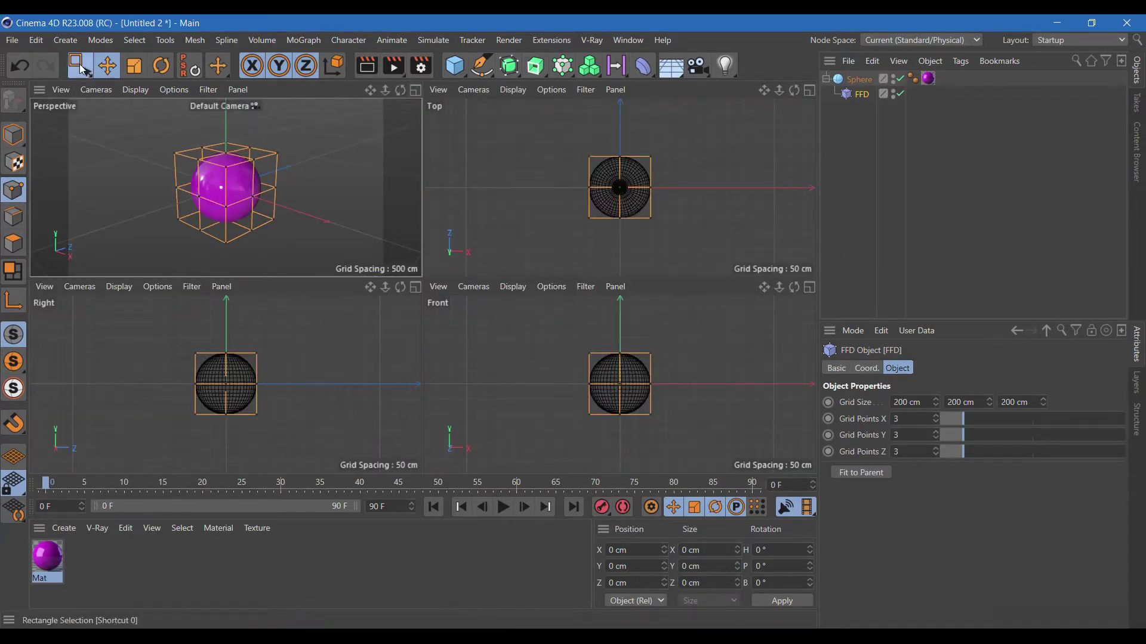
Box-select the bottom layer of FFD cage points and scale them inward
{"action": "left_click", "coordinate": [79, 64]}
{"action": "left_click_drag", "start_coordinate": [554, 404], "coordinate": [680, 451]}
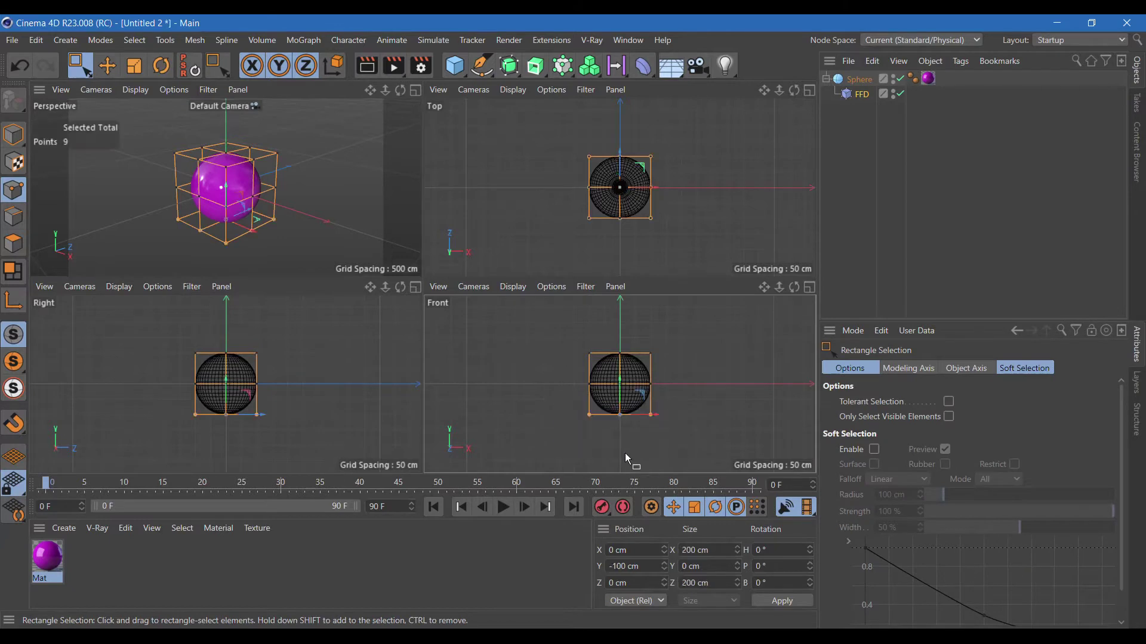
{"action": "left_click", "coordinate": [416, 91]}
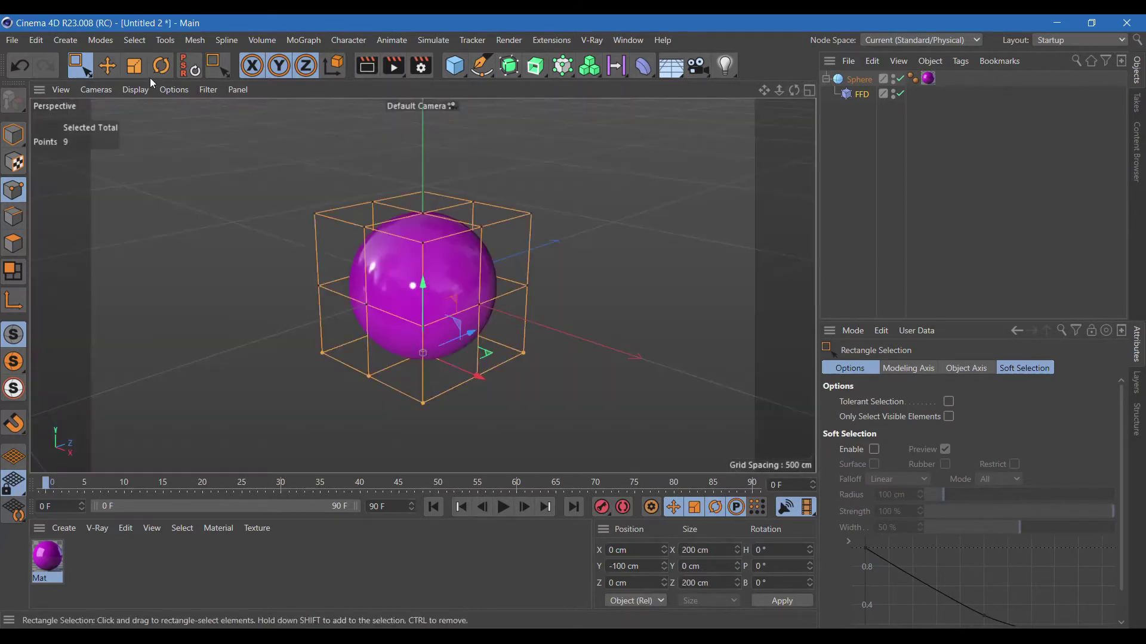
{"action": "left_click", "coordinate": [133, 67]}
{"action": "mouse_move", "coordinate": [491, 358]}
{"action": "left_mouse_down"}
{"action": "mouse_move", "coordinate": [138, 367]}
{"action": "mouse_move", "coordinate": [150, 370]}
{"action": "left_mouse_up"}
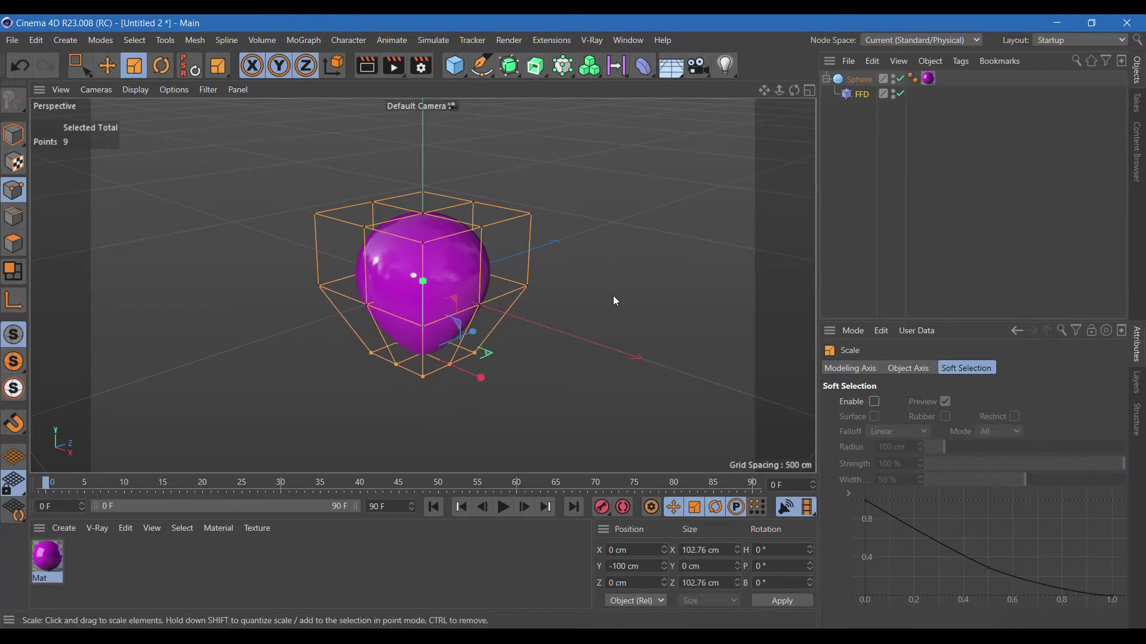
{"action": "left_click_drag", "start_coordinate": [794, 90], "coordinate": [745, 96]}
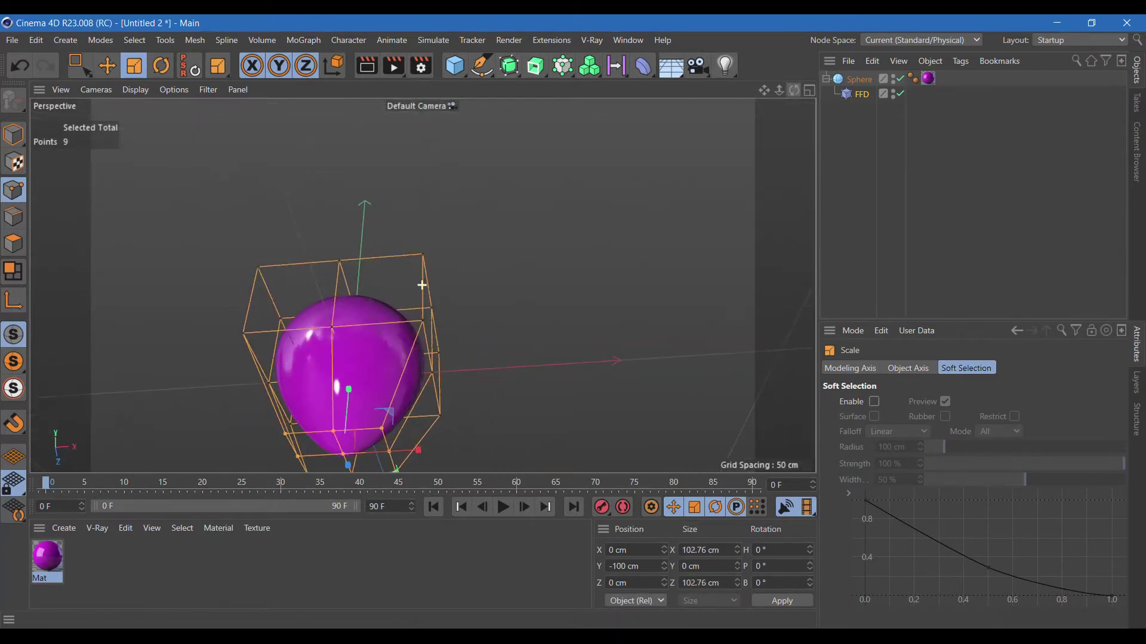
{"action": "left_click_drag", "start_coordinate": [422, 285], "coordinate": [674, 275]}
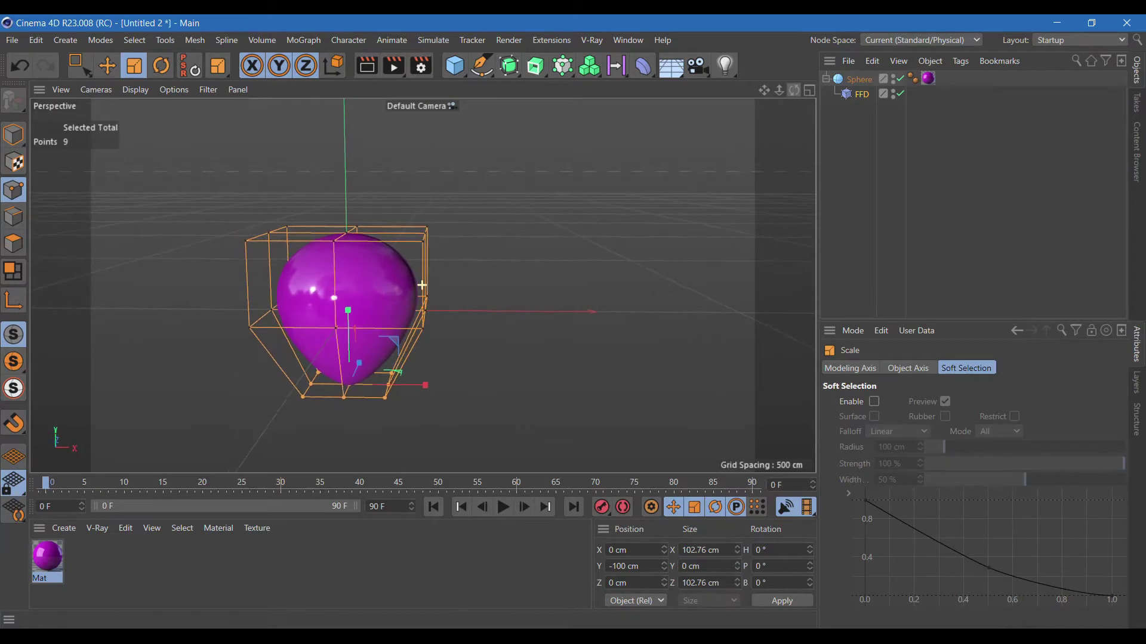
Box-select the top layer of cage points and scale them outward to 218 cm
{"action": "key", "text": "0"}
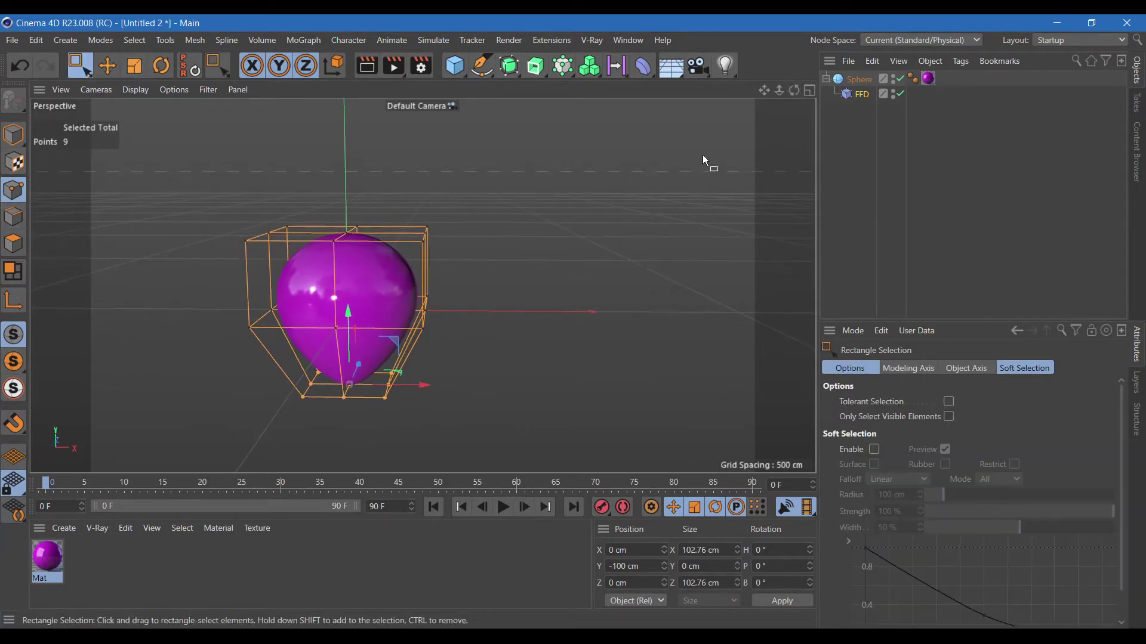
{"action": "left_click", "coordinate": [809, 91]}
{"action": "left_click_drag", "start_coordinate": [555, 329], "coordinate": [691, 376]}
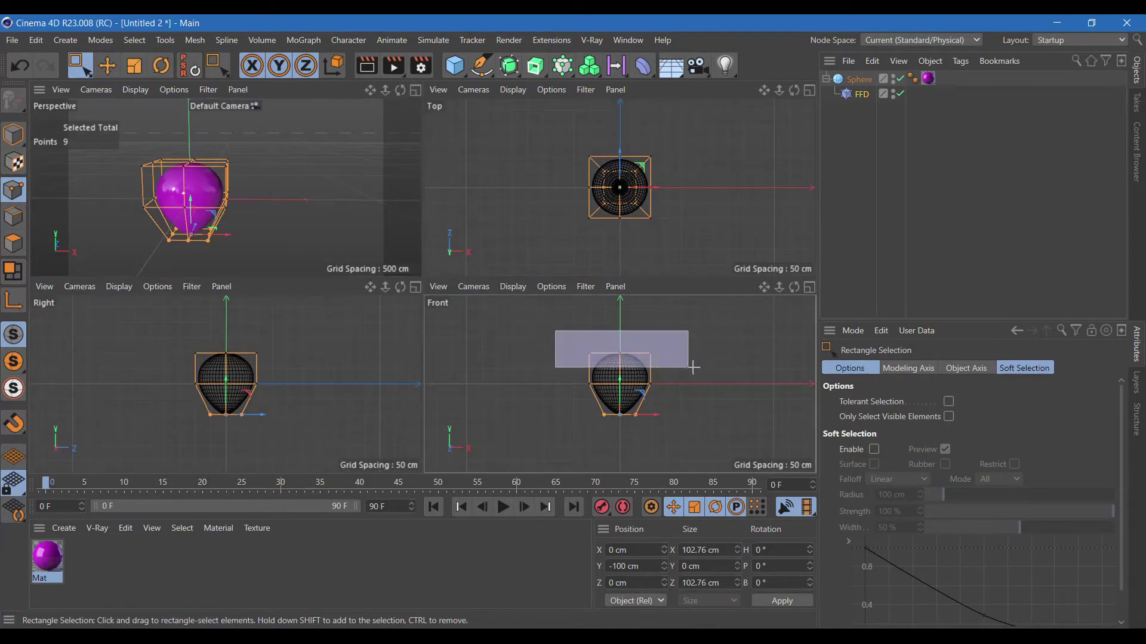
{"action": "left_click", "coordinate": [135, 66]}
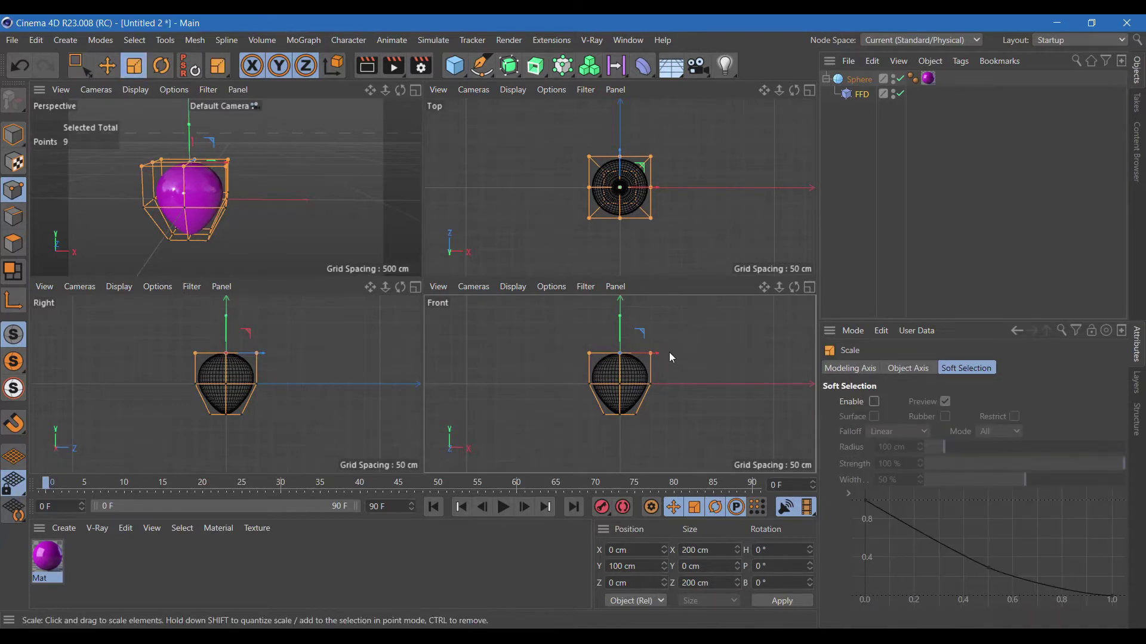
{"action": "left_click", "coordinate": [415, 90]}
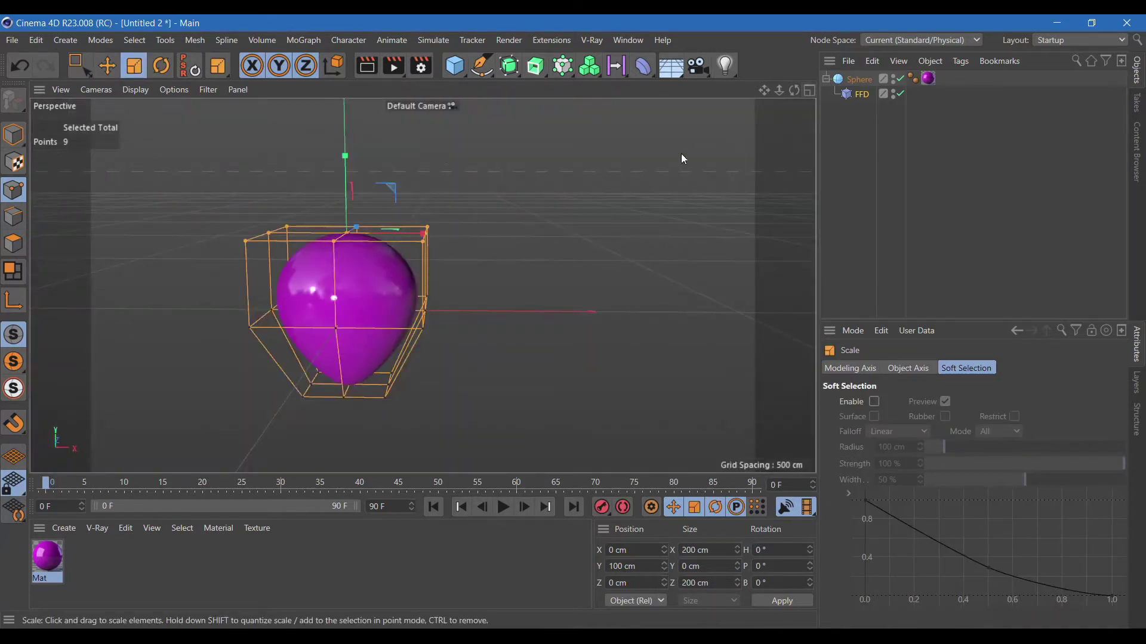
{"action": "left_click_drag", "start_coordinate": [794, 91], "coordinate": [793, 98]}
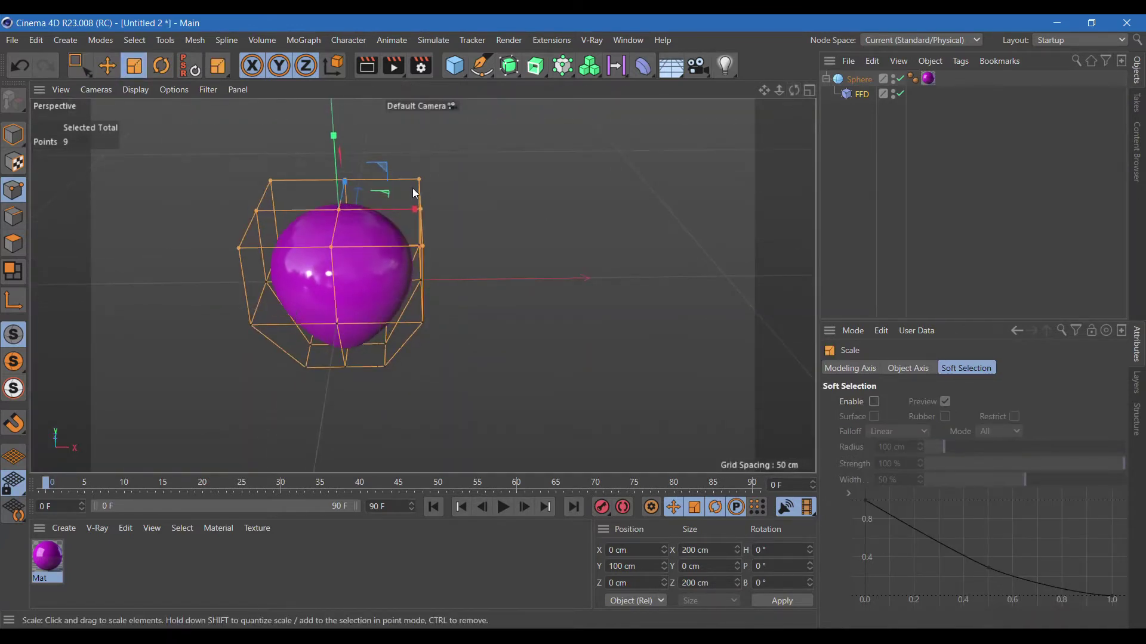
{"action": "left_click_drag", "start_coordinate": [385, 197], "coordinate": [428, 171]}
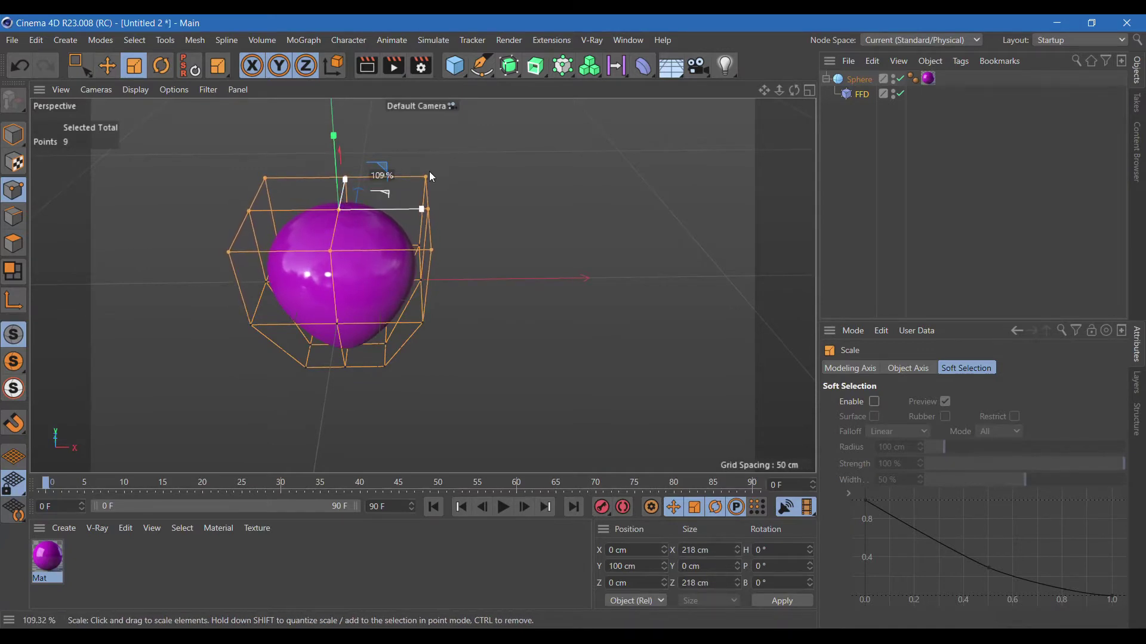
{"action": "left_click", "coordinate": [83, 71]}
{"action": "left_click", "coordinate": [111, 87]}
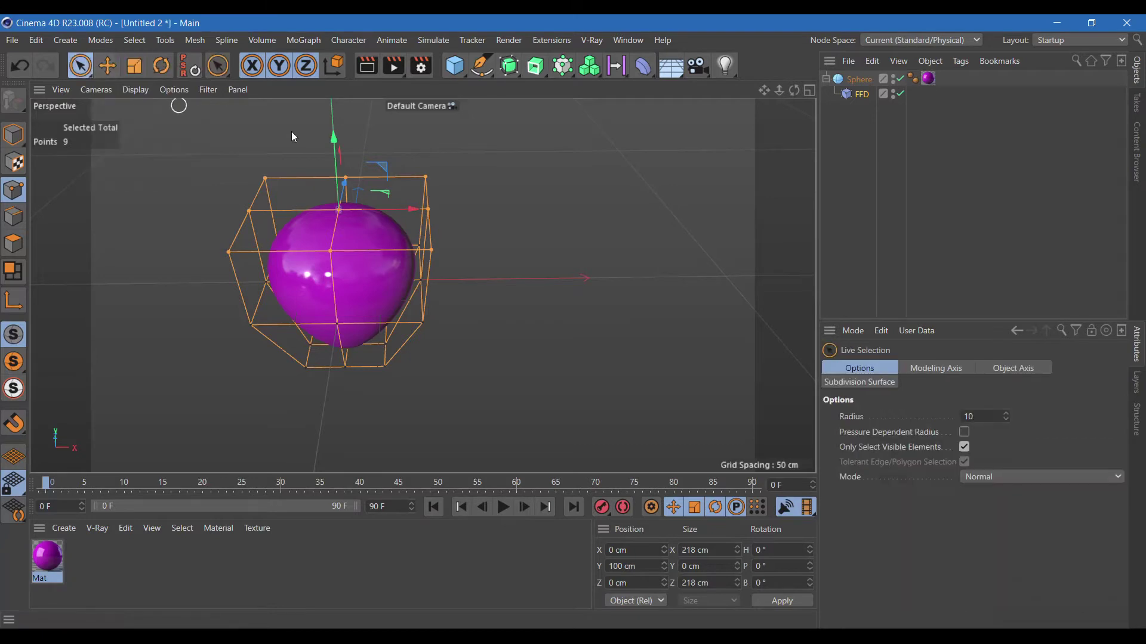
Raise the cage's top centre point to about 227 cm, forming a peak
{"action": "left_click", "coordinate": [465, 210]}
{"action": "left_click", "coordinate": [338, 210]}
{"action": "left_click_drag", "start_coordinate": [338, 170], "coordinate": [333, 68]}
{"action": "left_click_drag", "start_coordinate": [333, 109], "coordinate": [333, 106]}
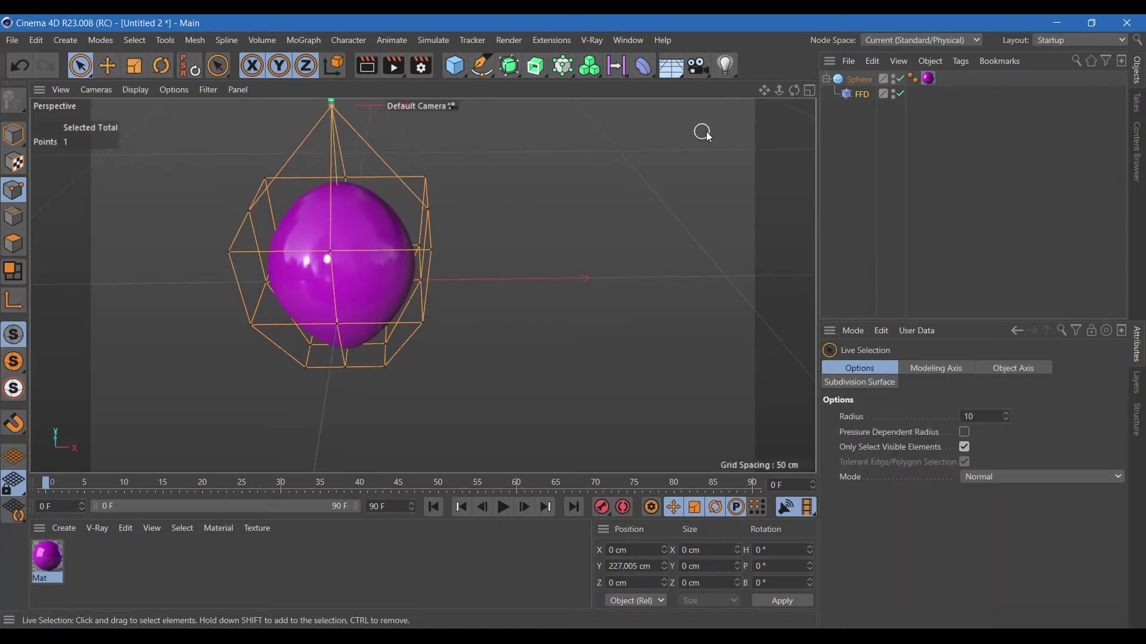
{"action": "left_click_drag", "start_coordinate": [795, 90], "coordinate": [770, 101]}
{"action": "left_click_drag", "start_coordinate": [422, 286], "coordinate": [422, 285], "text": "alt"}
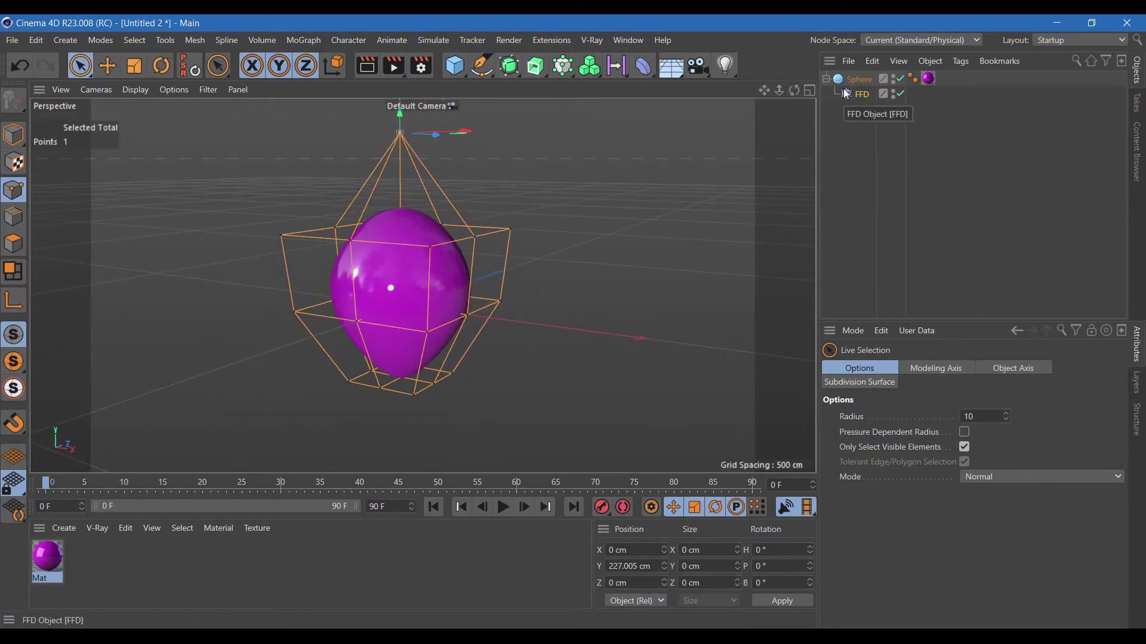
{"action": "left_click", "coordinate": [861, 83]}
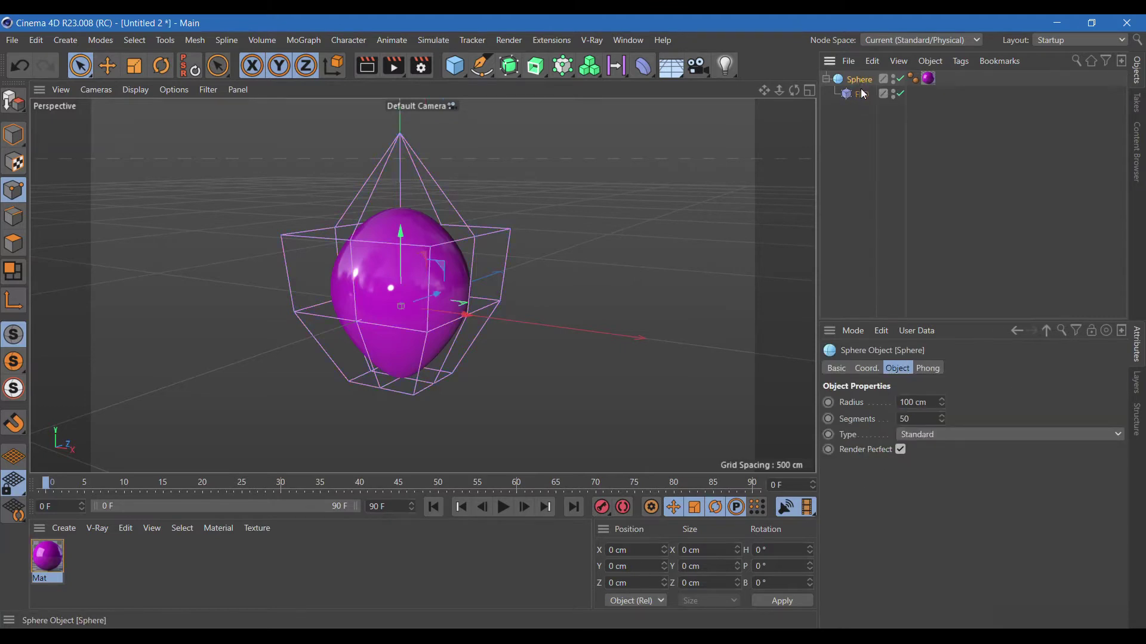
Merge the sphere and FFD into one editable mesh with Connect Objects + Delete
{"action": "left_click", "coordinate": [857, 97], "text": "ctrl"}
{"action": "right_click", "coordinate": [854, 95]}
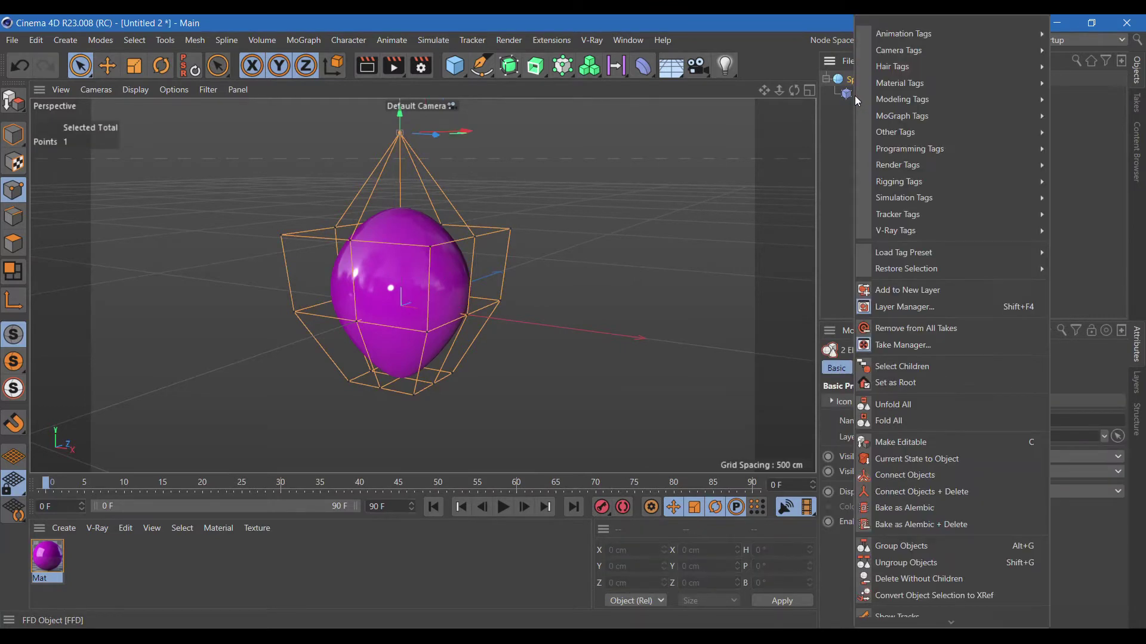
{"action": "left_click", "coordinate": [897, 493]}
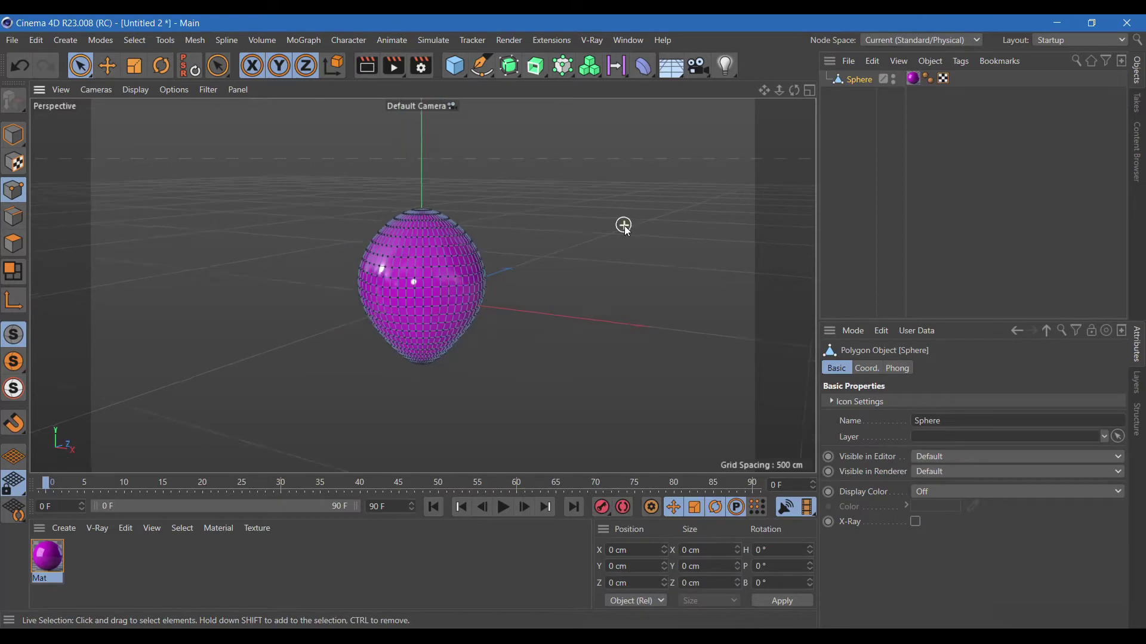
{"action": "left_click", "coordinate": [14, 134]}
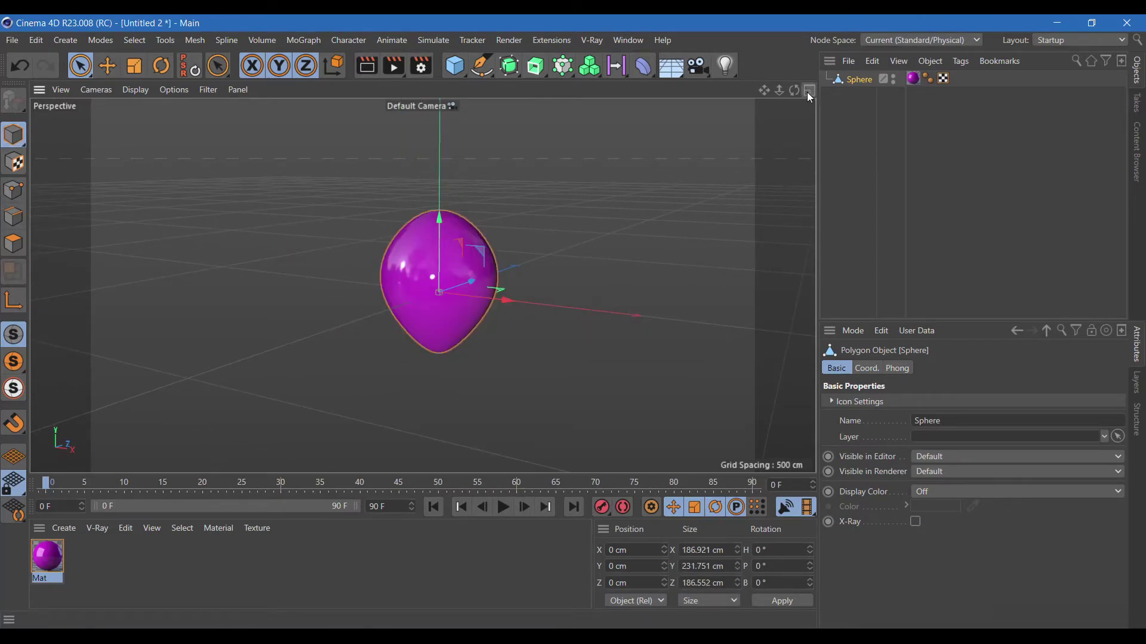
Raise the balloon in the front view to Y 373.883 cm
{"action": "left_click", "coordinate": [808, 90]}
{"action": "left_click", "coordinate": [810, 288]}
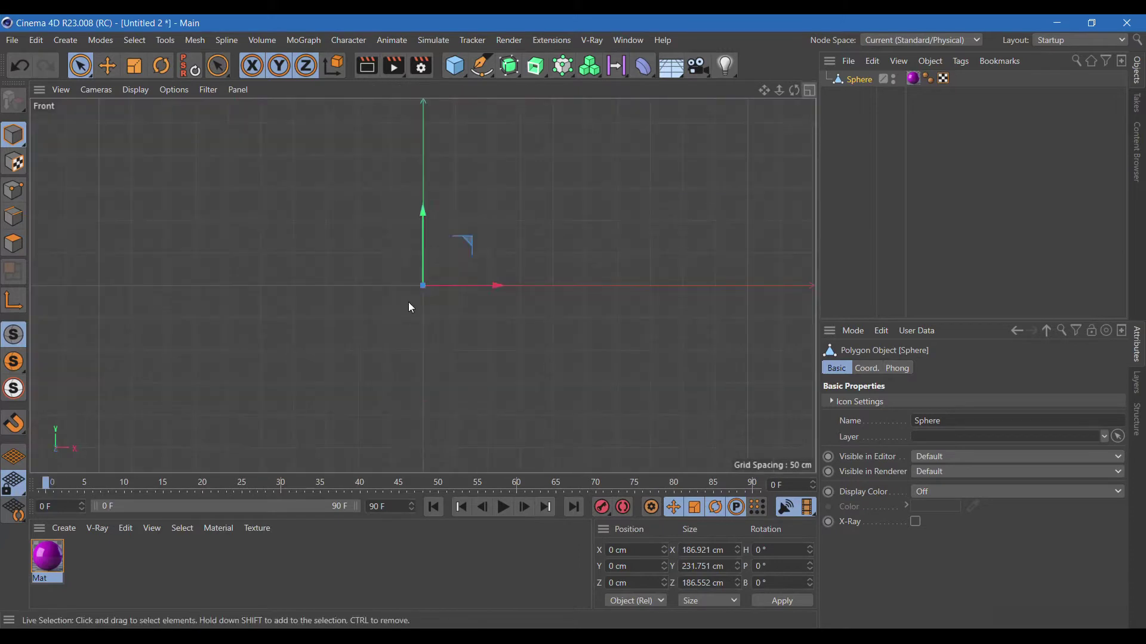
{"action": "left_click", "coordinate": [108, 66]}
{"action": "mouse_move", "coordinate": [425, 234]}
{"action": "left_mouse_down"}
{"action": "mouse_move", "coordinate": [757, 123]}
{"action": "mouse_move", "coordinate": [748, 262]}
{"action": "left_mouse_up"}
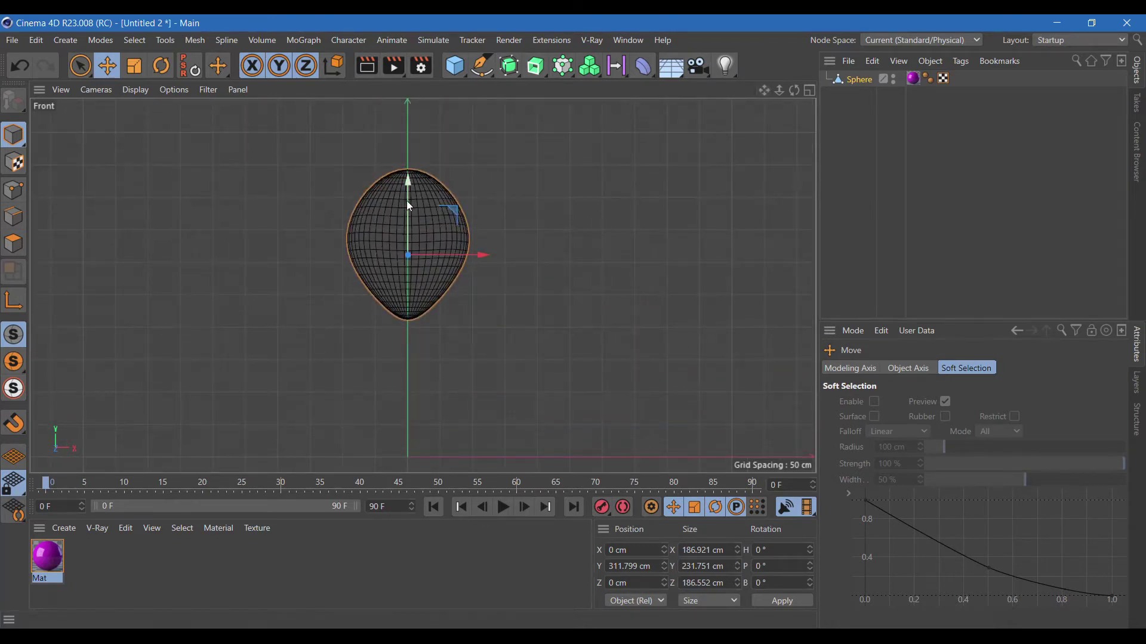
{"action": "left_click_drag", "start_coordinate": [407, 201], "coordinate": [407, 160]}
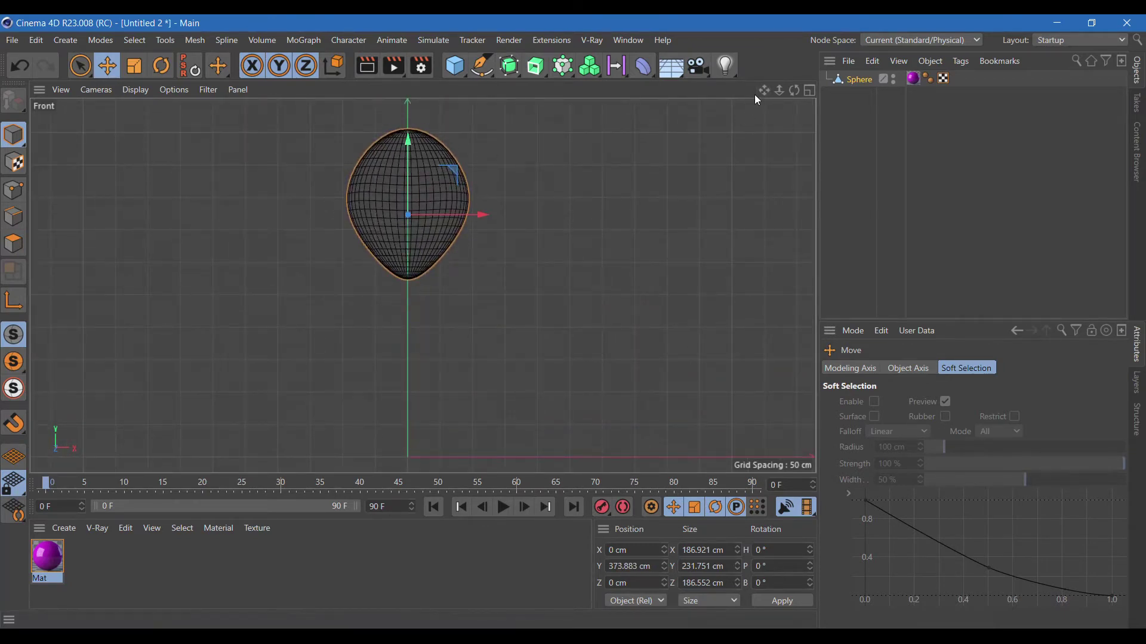
{"action": "left_click_drag", "start_coordinate": [764, 90], "coordinate": [774, 35]}
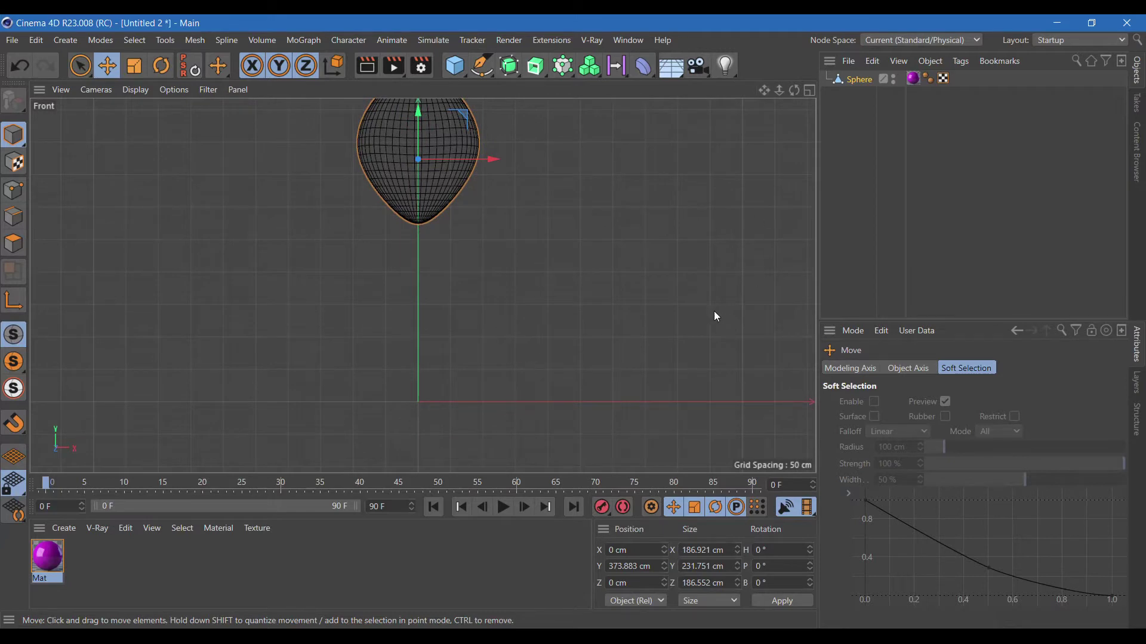
Add a 200 cm cube and lift it to Y 100.714 cm below the balloon
{"action": "left_click", "coordinate": [459, 69]}
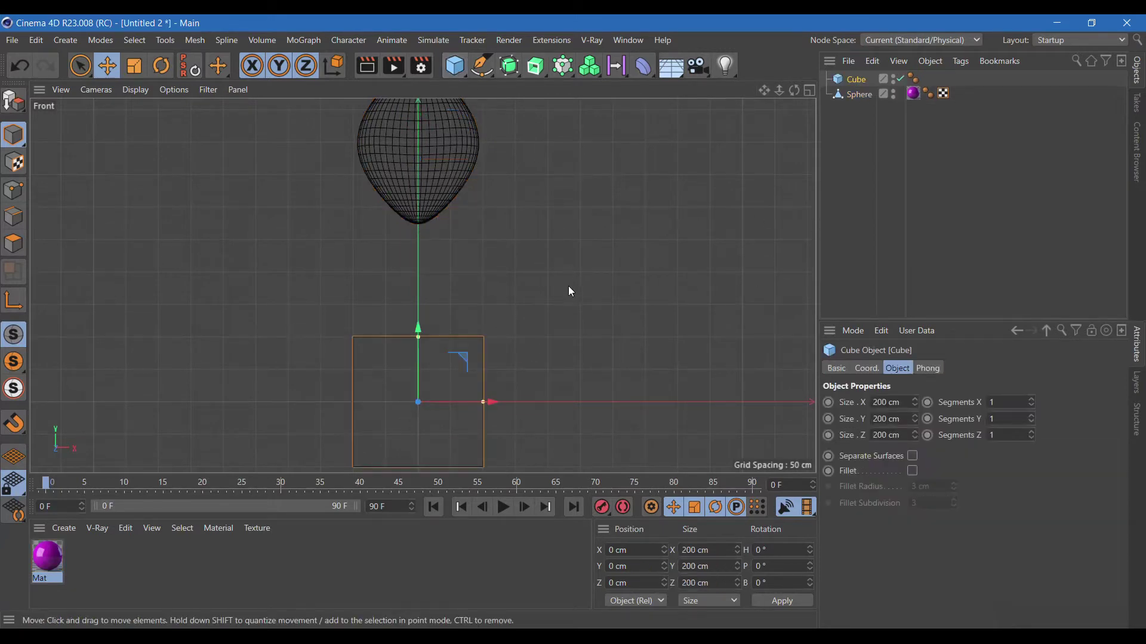
{"action": "left_click_drag", "start_coordinate": [419, 387], "coordinate": [426, 326]}
{"action": "left_click_drag", "start_coordinate": [794, 90], "coordinate": [795, 91]}
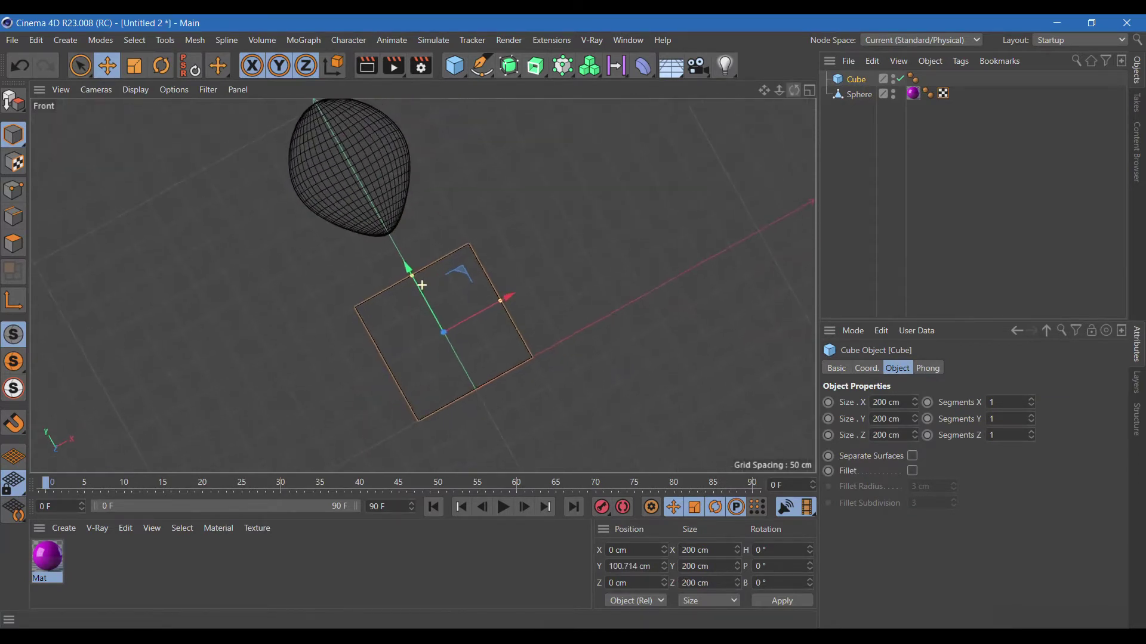
{"action": "left_click_drag", "start_coordinate": [422, 286], "coordinate": [422, 285], "text": "alt"}
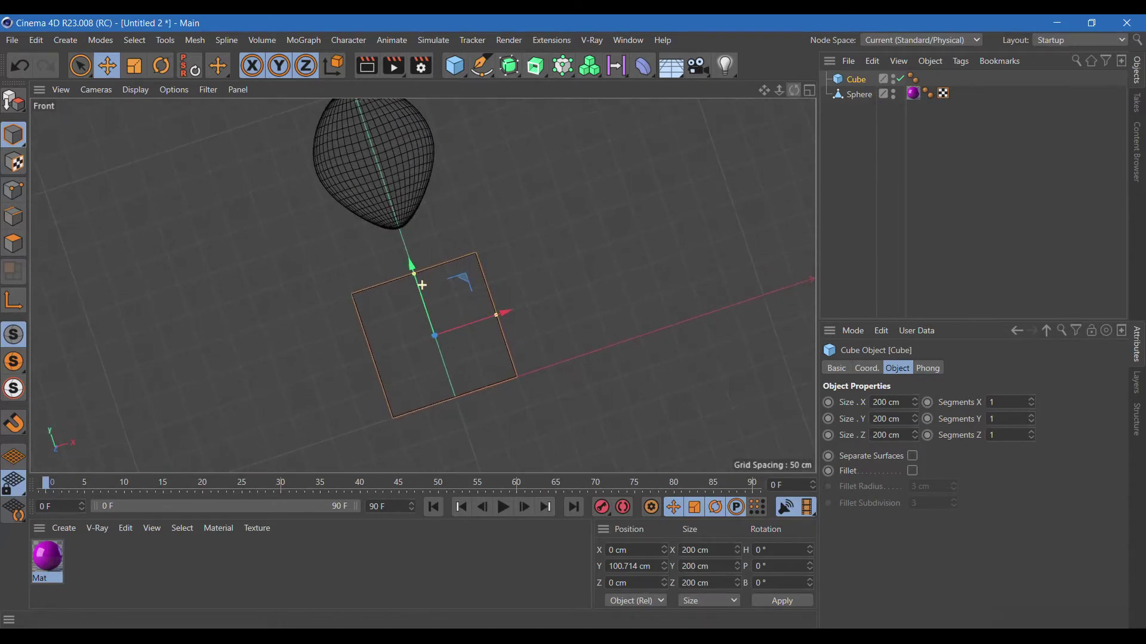
{"action": "left_click_drag", "start_coordinate": [422, 285], "coordinate": [799, 90]}
Enlarge the perspective view and convert the cube to an editable polygon object
{"action": "left_click", "coordinate": [810, 90]}
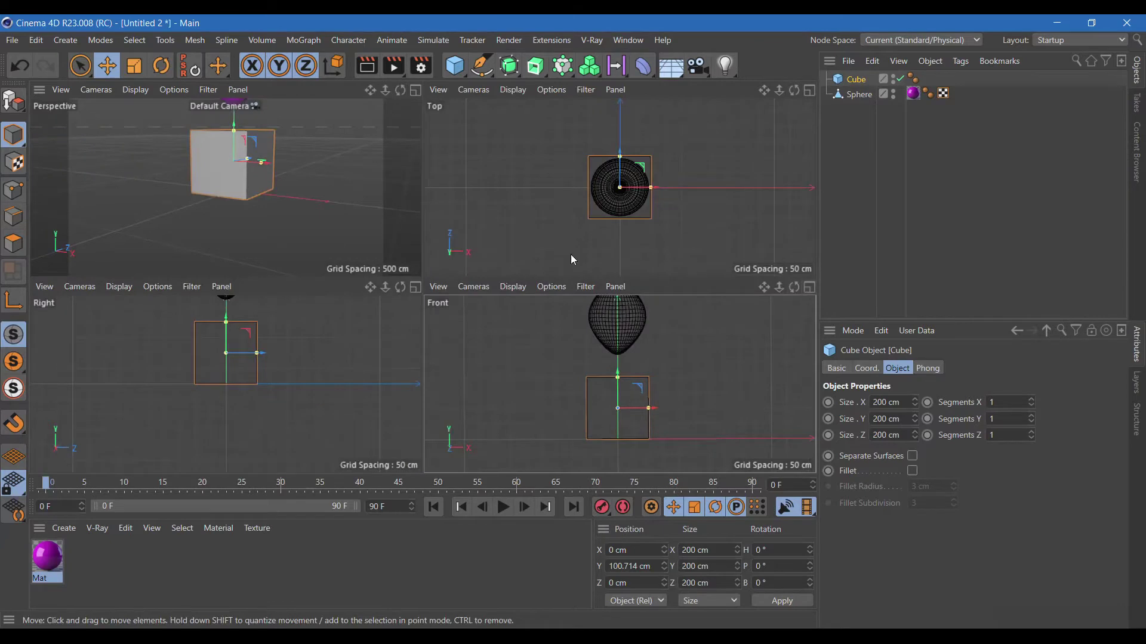
{"action": "left_click", "coordinate": [411, 92]}
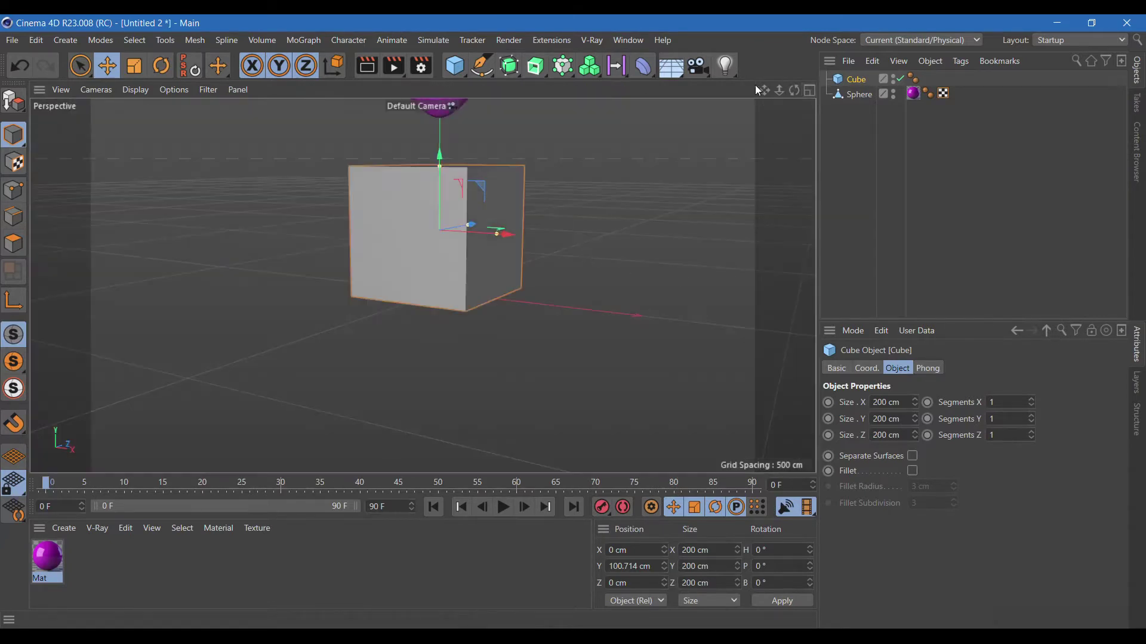
{"action": "left_click_drag", "start_coordinate": [761, 96], "coordinate": [731, 221]}
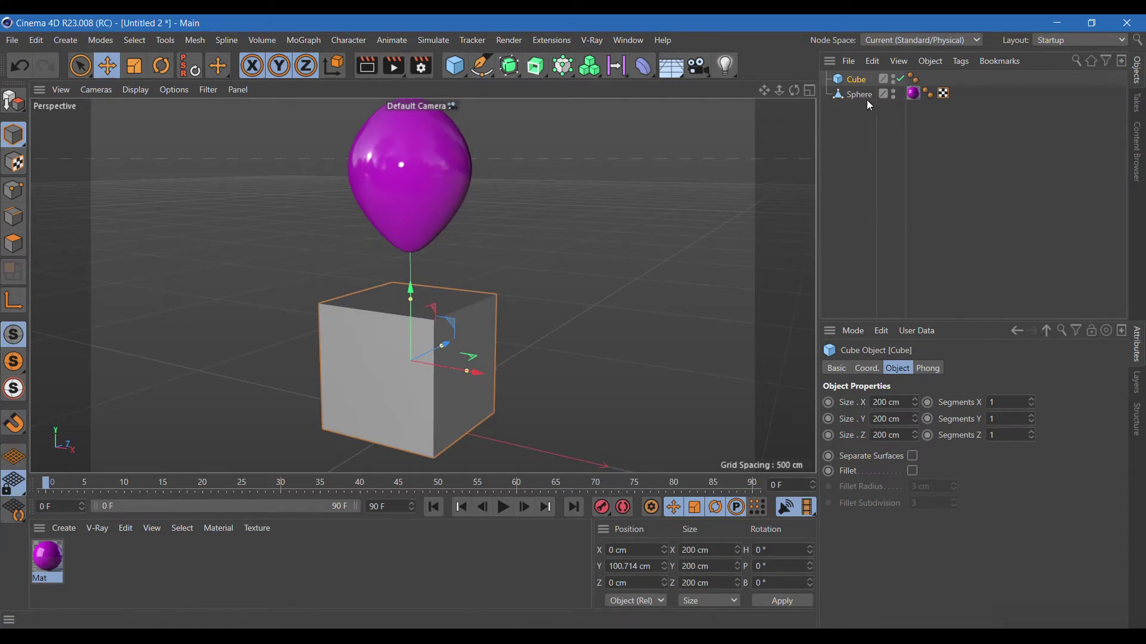
{"action": "left_click", "coordinate": [17, 106]}
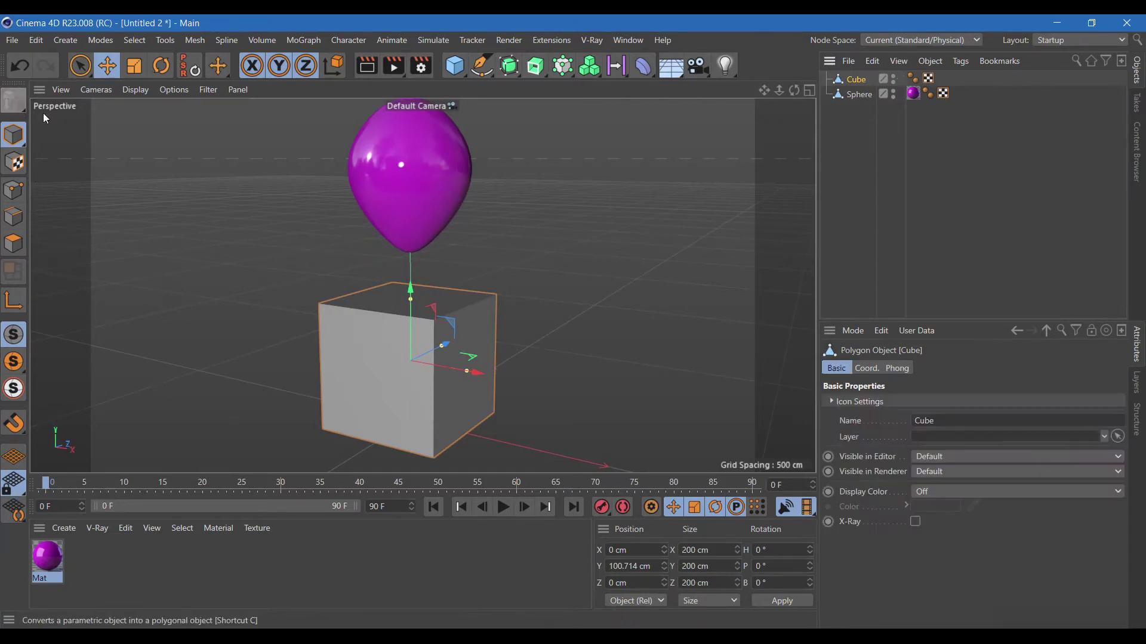
Select all six faces of the cube in Polygons mode
{"action": "left_click", "coordinate": [13, 243]}
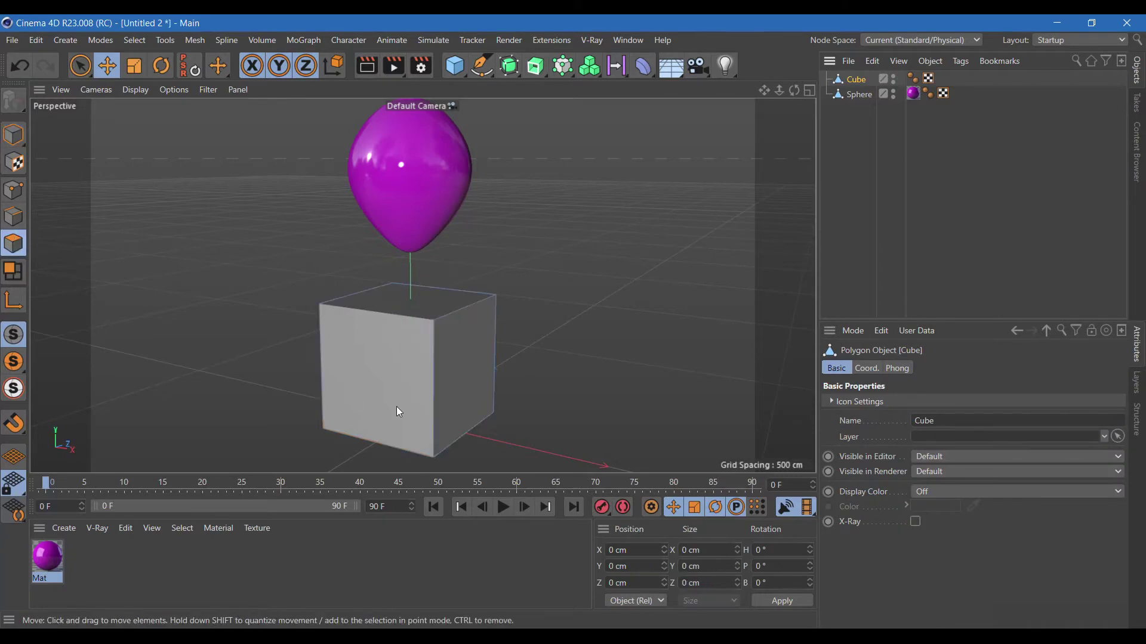
{"action": "left_click", "coordinate": [385, 374]}
{"action": "left_click", "coordinate": [473, 350], "text": "shift"}
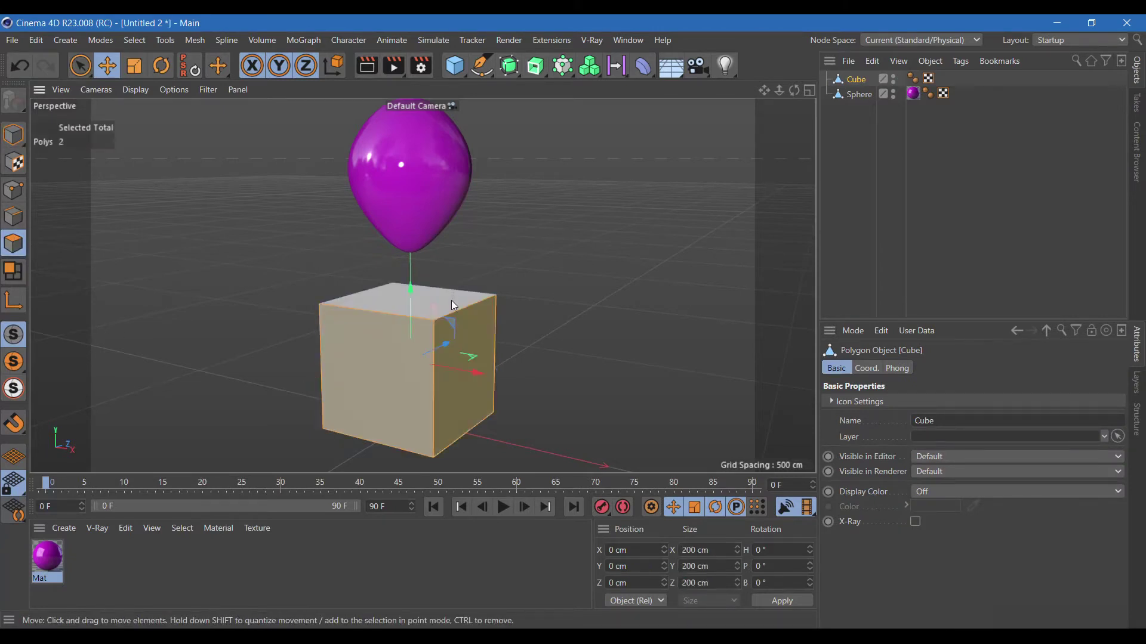
{"action": "left_click", "coordinate": [454, 306], "text": "shift"}
{"action": "left_click_drag", "start_coordinate": [777, 126], "coordinate": [634, 281], "text": "alt"}
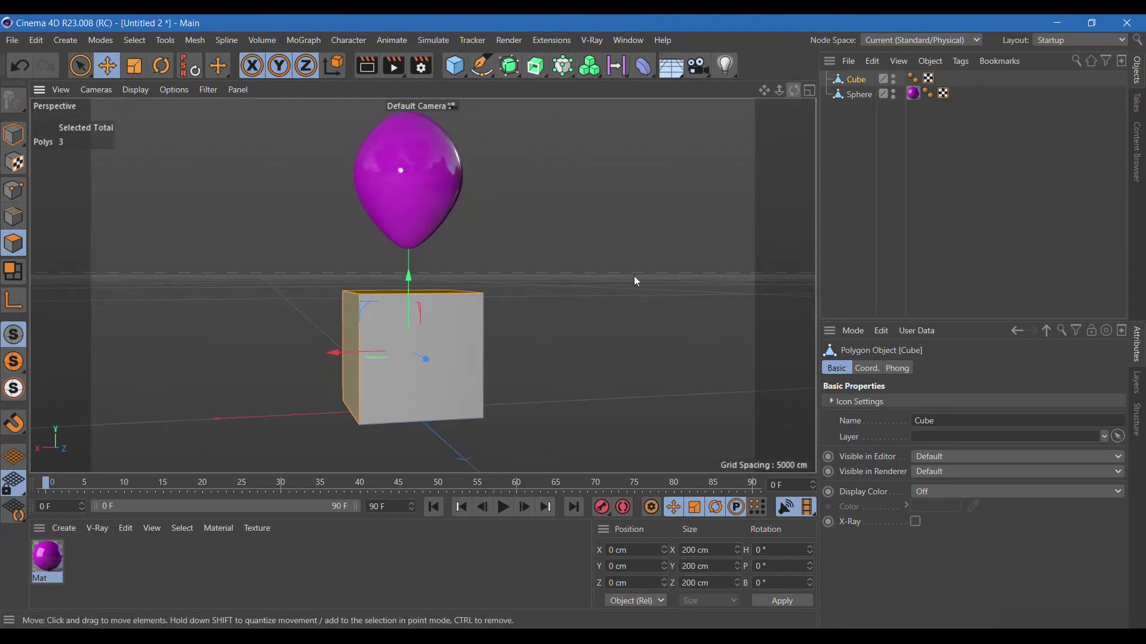
{"action": "left_click", "coordinate": [142, 40]}
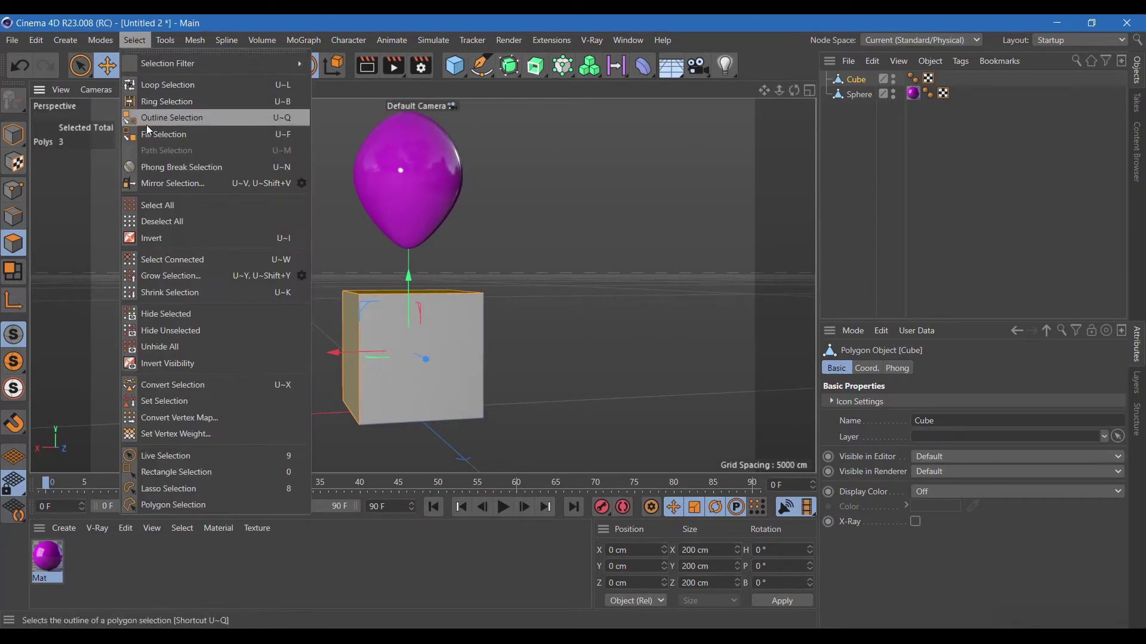
{"action": "left_click", "coordinate": [187, 206]}
Inset each cube face separately with Extrude Inner at a 15 cm offset
{"action": "right_click", "coordinate": [389, 330]}
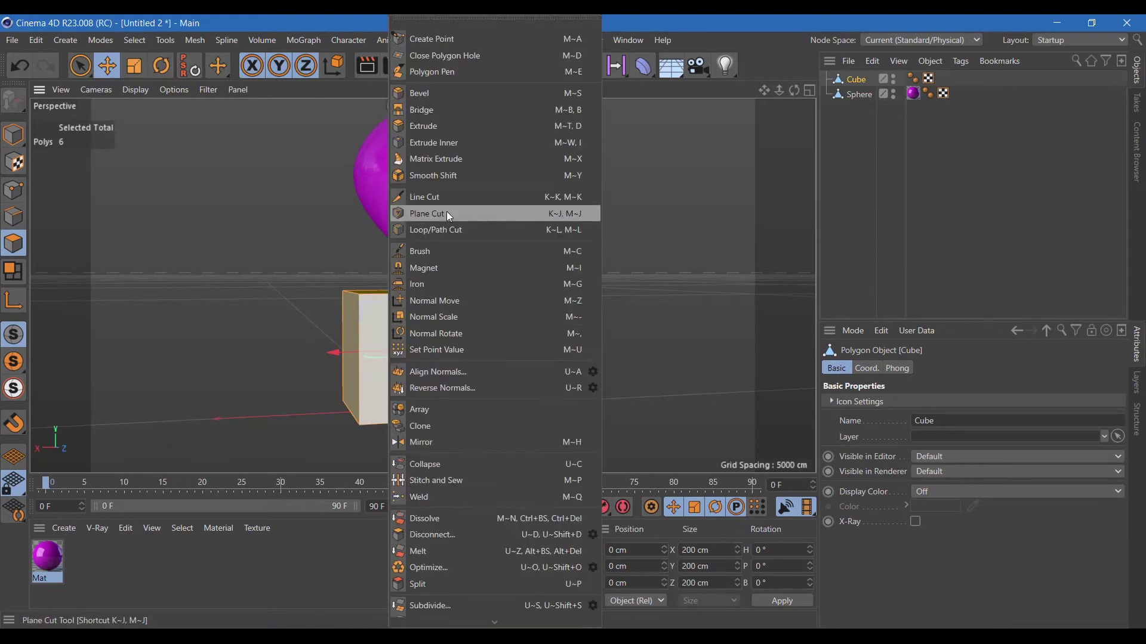
{"action": "left_click", "coordinate": [456, 142]}
{"action": "left_click", "coordinate": [907, 465]}
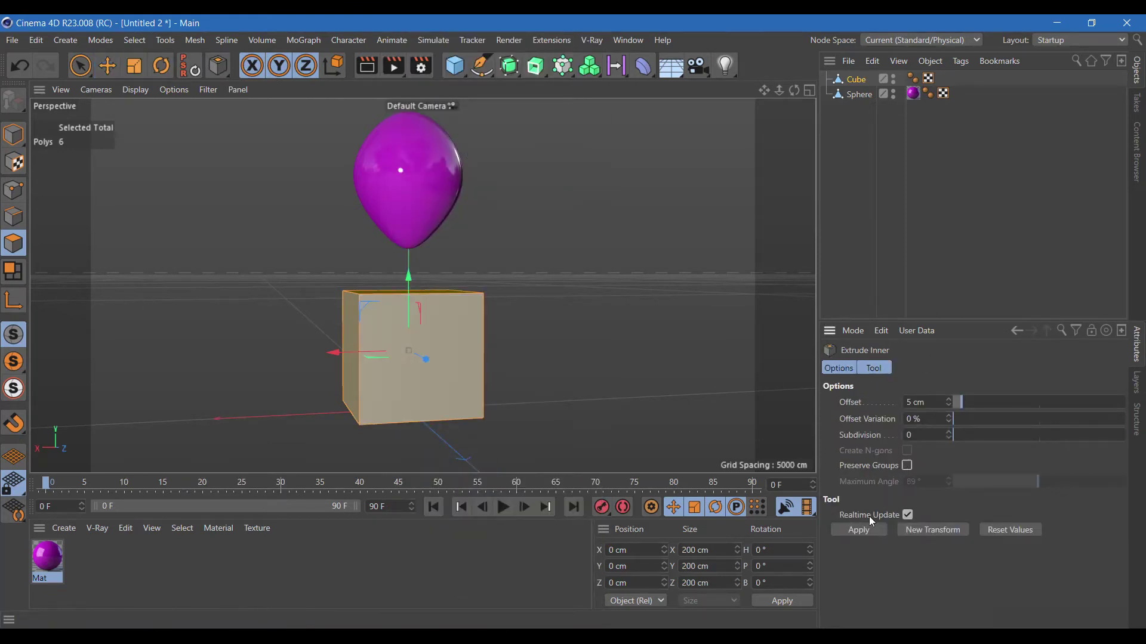
{"action": "left_click", "coordinate": [859, 530]}
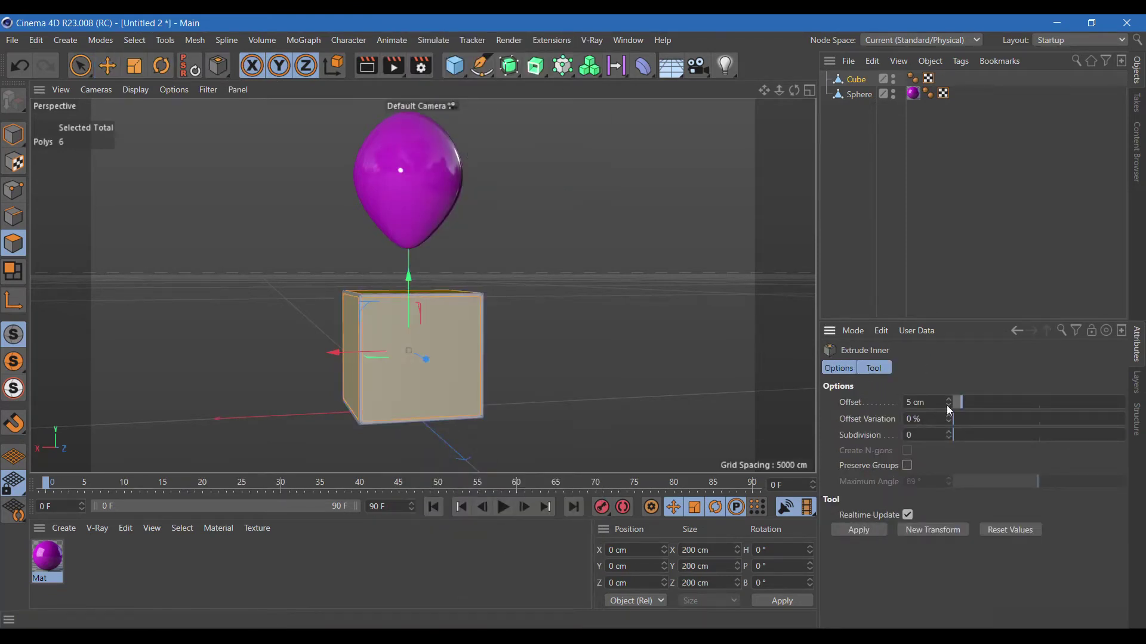
{"action": "mouse_move", "coordinate": [961, 402]}
{"action": "left_mouse_down"}
{"action": "mouse_move", "coordinate": [998, 418]}
{"action": "mouse_move", "coordinate": [981, 443]}
{"action": "left_mouse_up"}
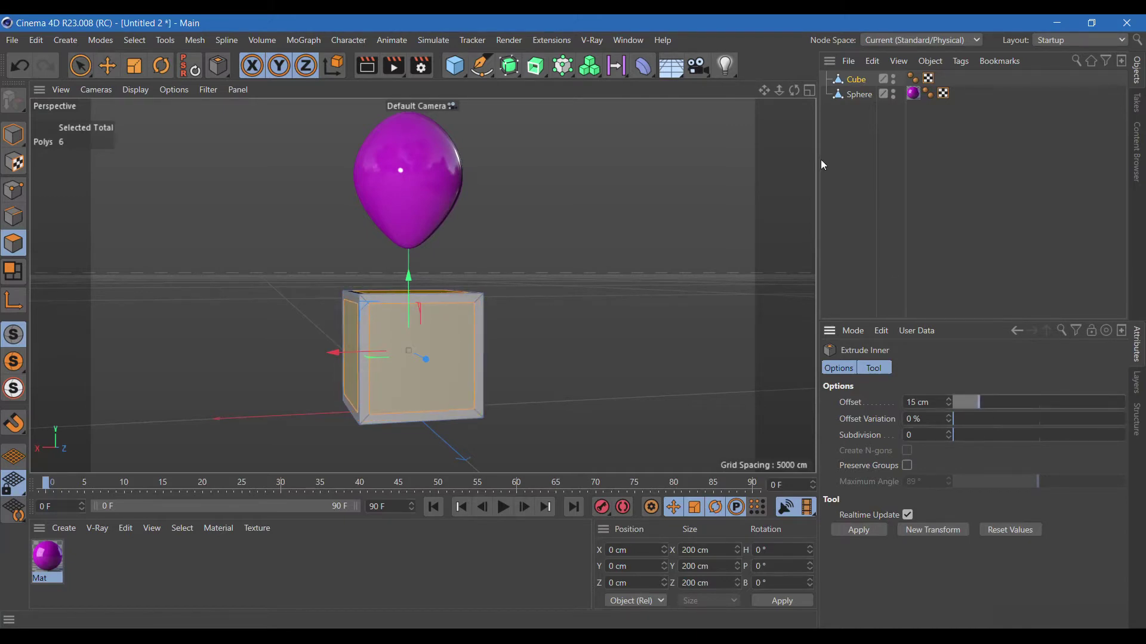
{"action": "left_click_drag", "start_coordinate": [796, 91], "coordinate": [422, 285]}
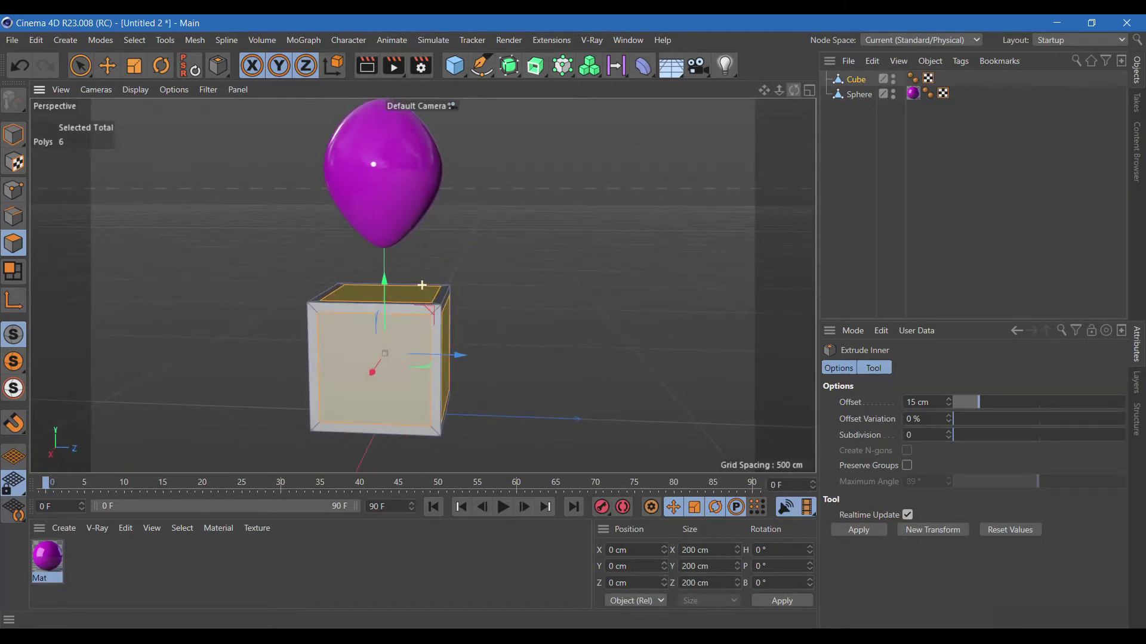
{"action": "left_click_drag", "start_coordinate": [422, 285], "coordinate": [703, 231]}
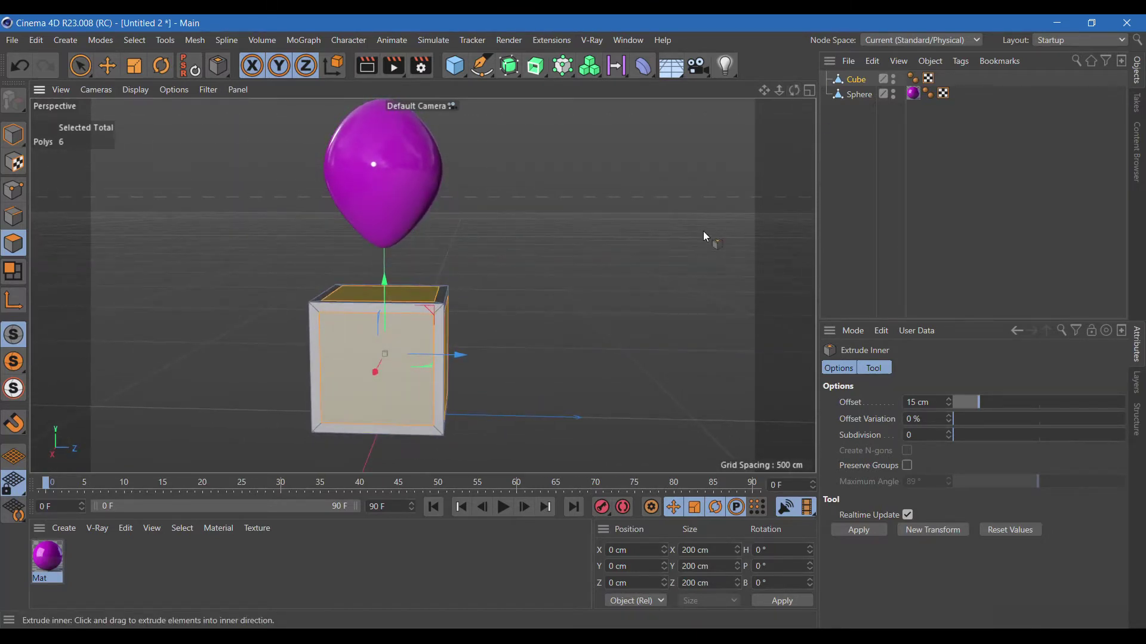
{"action": "left_click_drag", "start_coordinate": [50, 561], "coordinate": [92, 572], "text": "ctrl"}
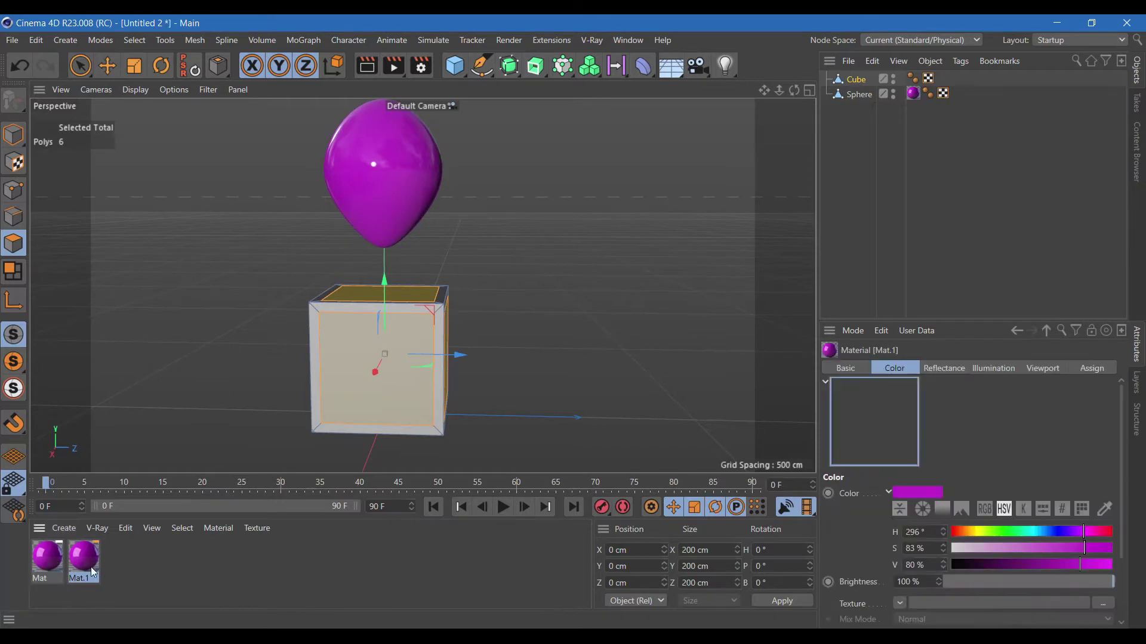
Change Mat.1's hue to 159° green and apply it to the box's front face
{"action": "double_click", "coordinate": [90, 570]}
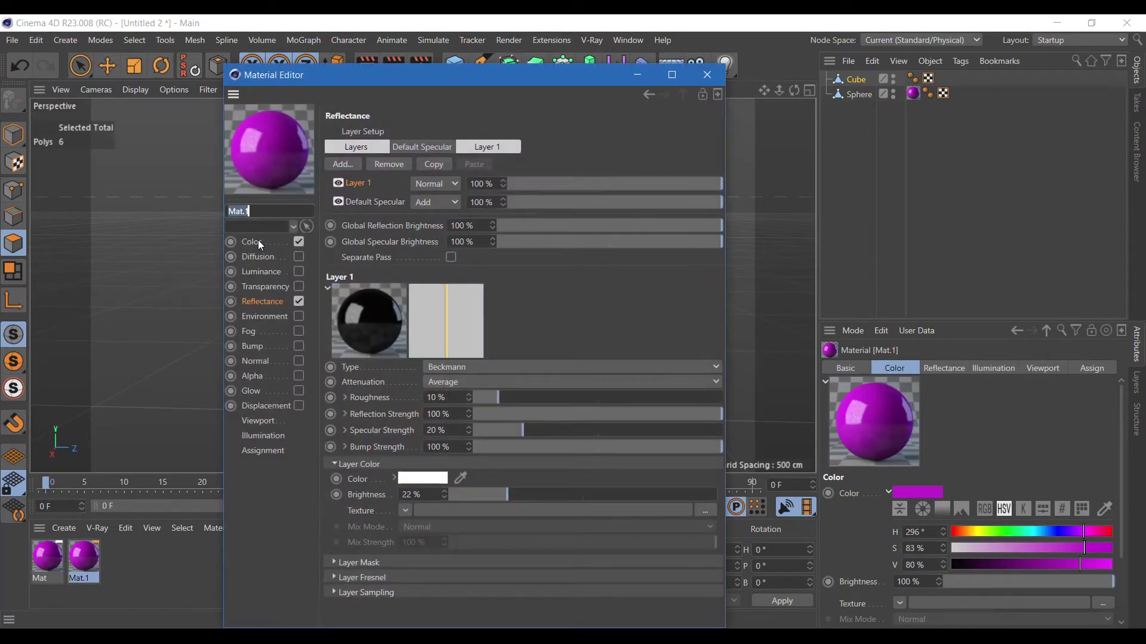
{"action": "left_click", "coordinate": [257, 241]}
{"action": "left_click", "coordinate": [571, 170]}
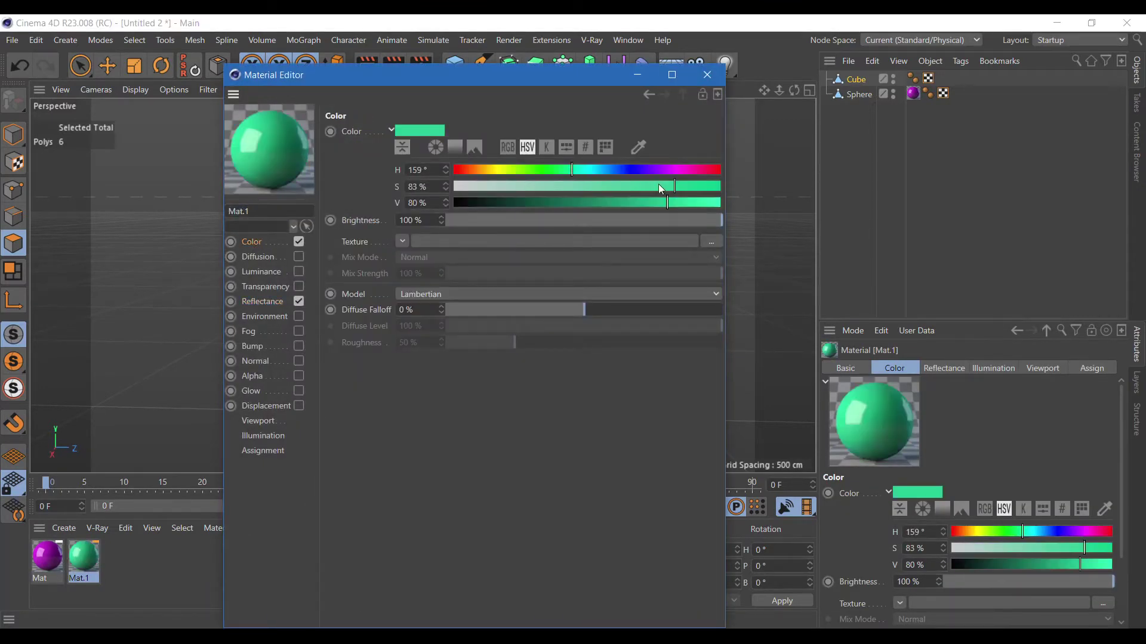
{"action": "left_click", "coordinate": [708, 75]}
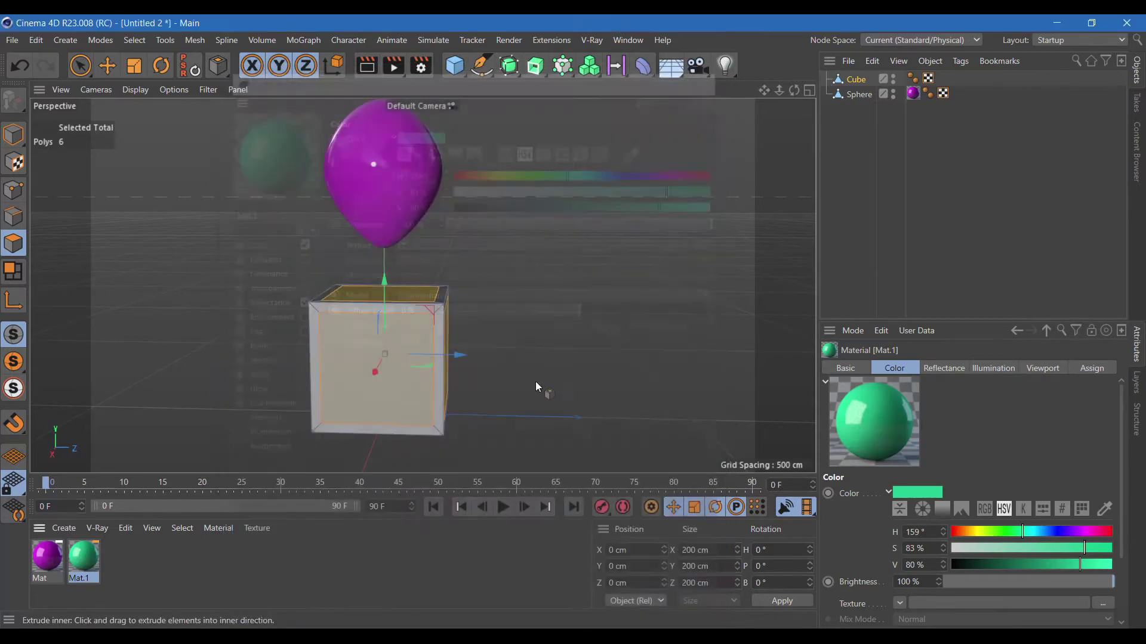
{"action": "left_click_drag", "start_coordinate": [84, 558], "coordinate": [324, 417]}
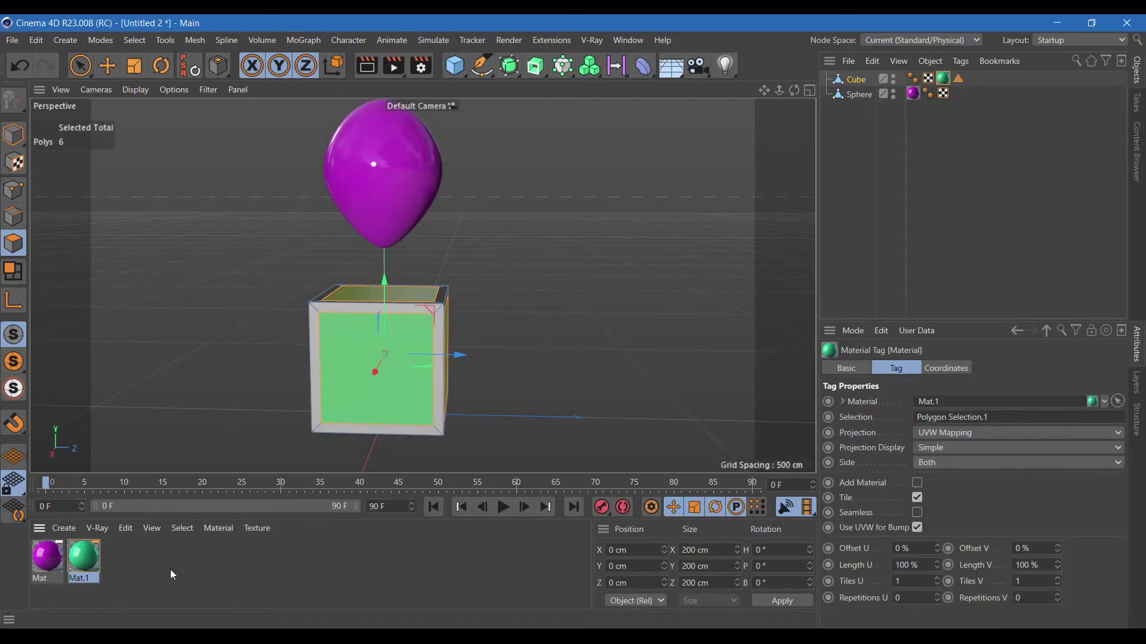
Duplicate it as Mat.2 with a cyan 194° hue and apply it to the whole box
{"action": "left_click_drag", "start_coordinate": [89, 561], "coordinate": [124, 555], "text": "ctrl"}
{"action": "double_click", "coordinate": [124, 555]}
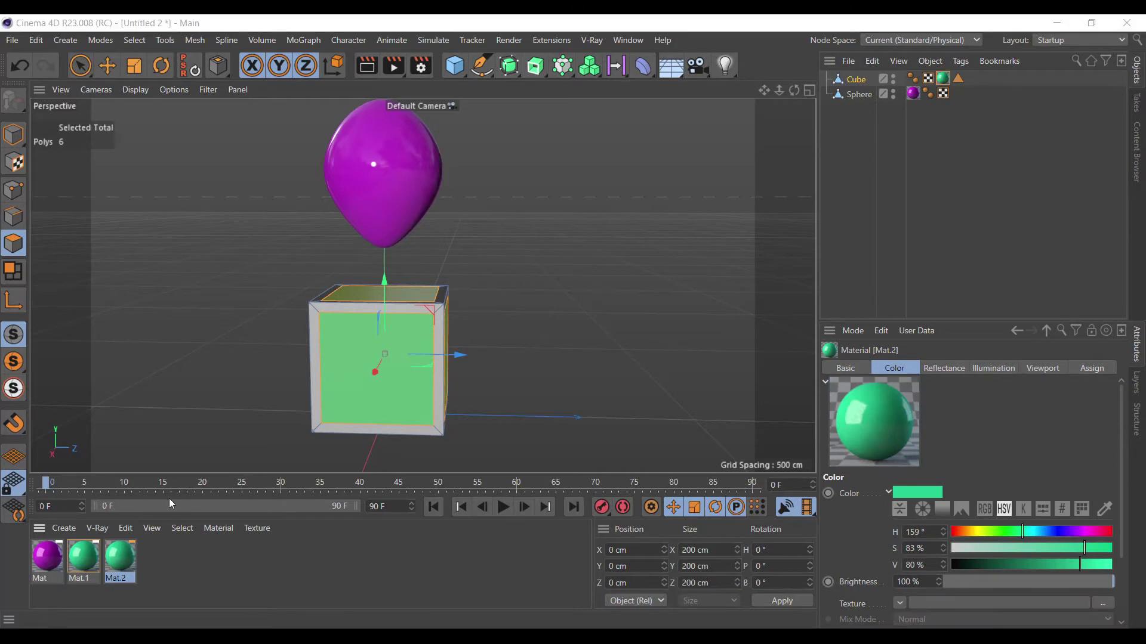
{"action": "left_click", "coordinate": [597, 172]}
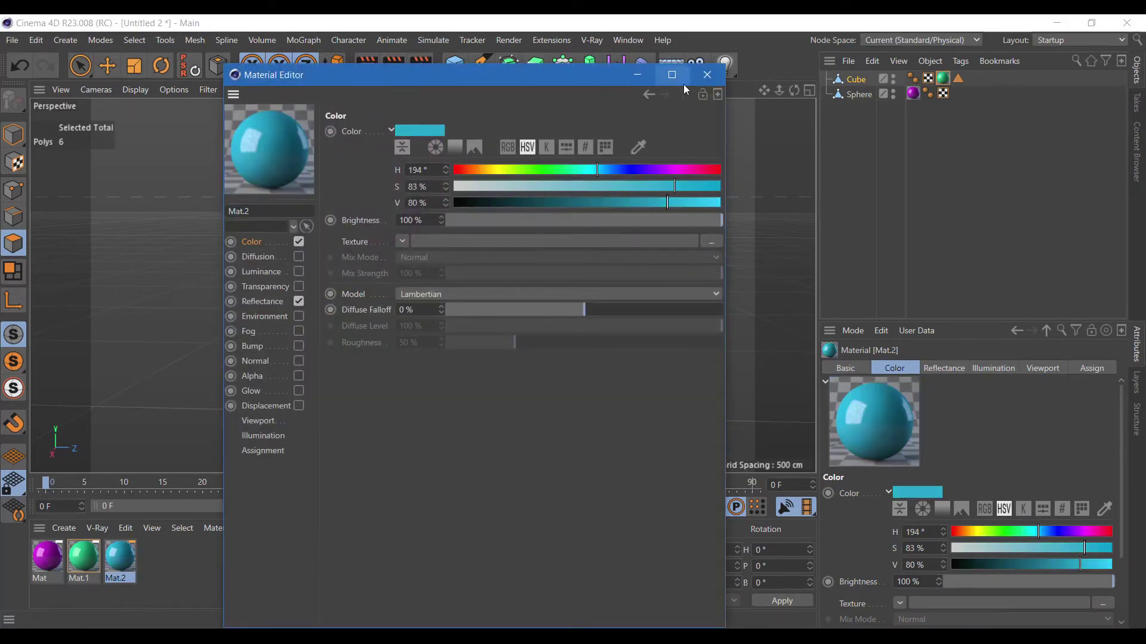
{"action": "left_click", "coordinate": [707, 74]}
{"action": "left_click", "coordinate": [556, 395]}
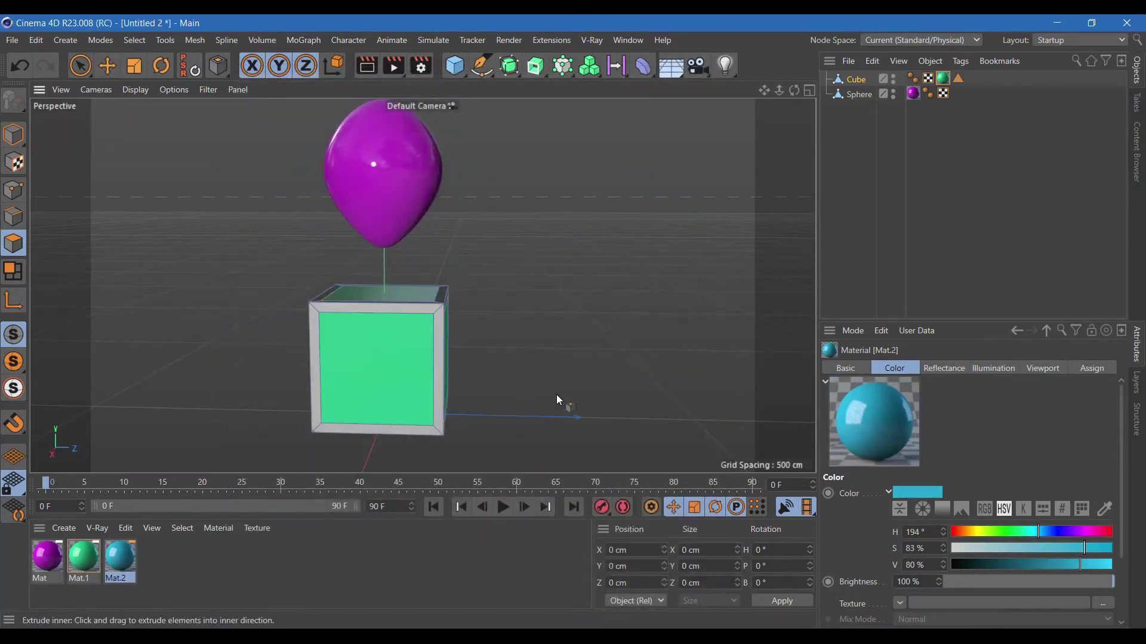
{"action": "left_click_drag", "start_coordinate": [120, 558], "coordinate": [874, 80]}
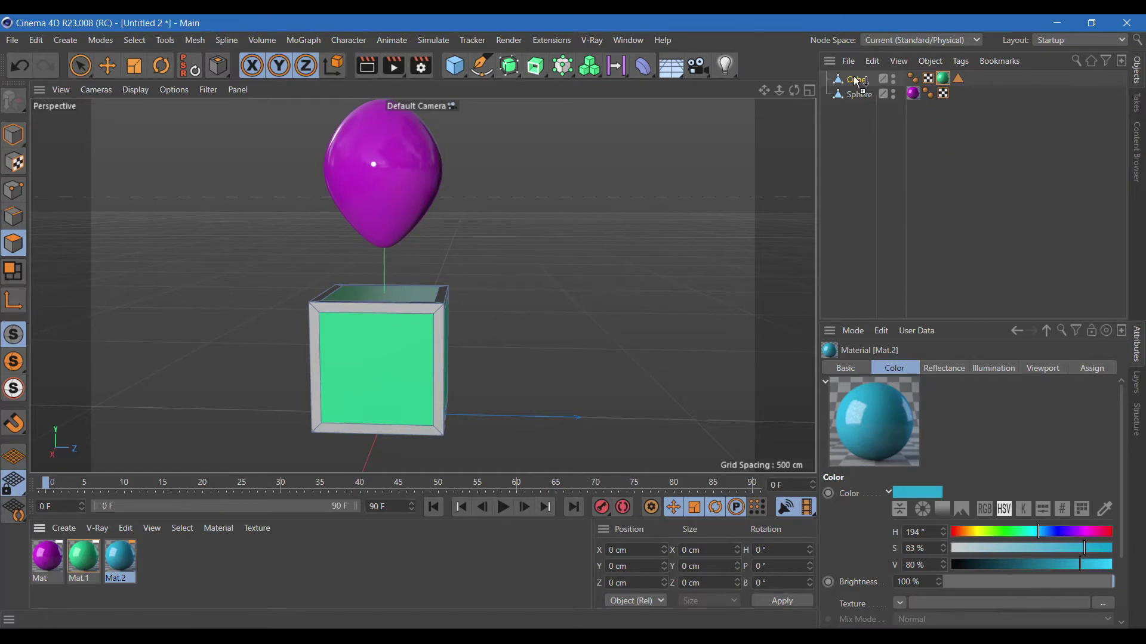
Restrict green Mat.1 to Polygon Selection.1, render a preview, and restore four views
{"action": "left_click", "coordinate": [944, 80]}
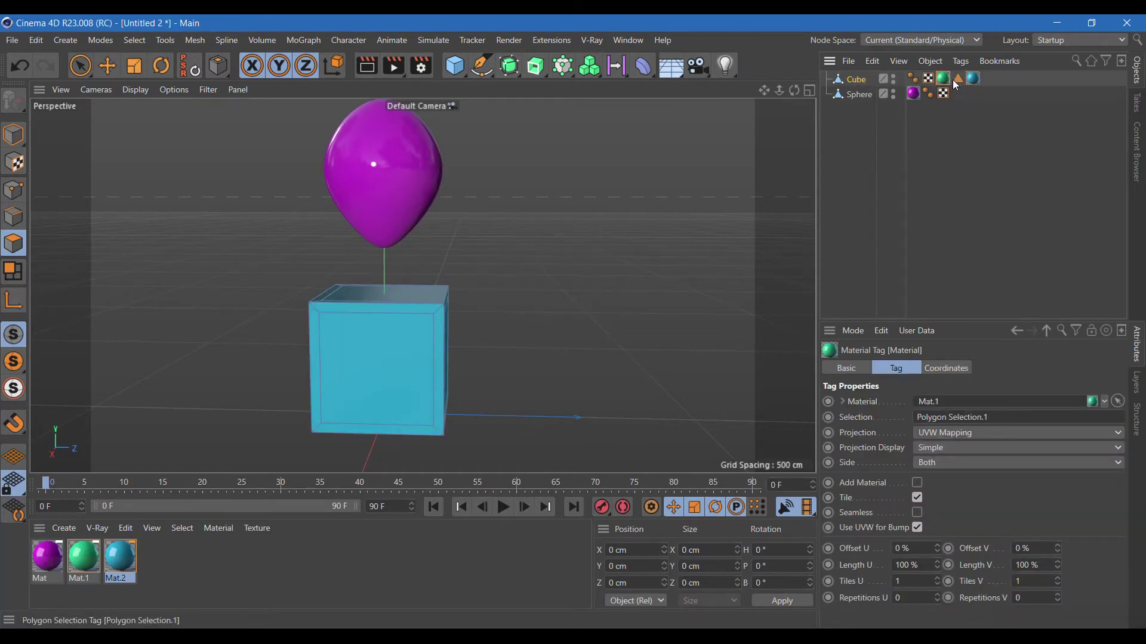
{"action": "left_click", "coordinate": [958, 78]}
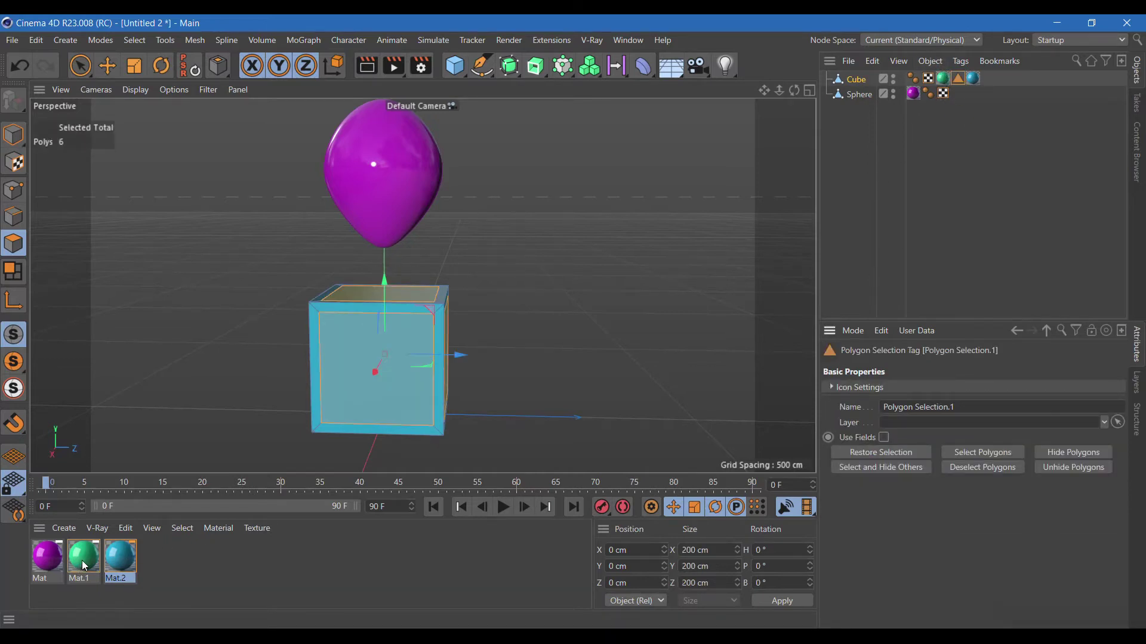
{"action": "left_click_drag", "start_coordinate": [382, 368], "coordinate": [383, 370]}
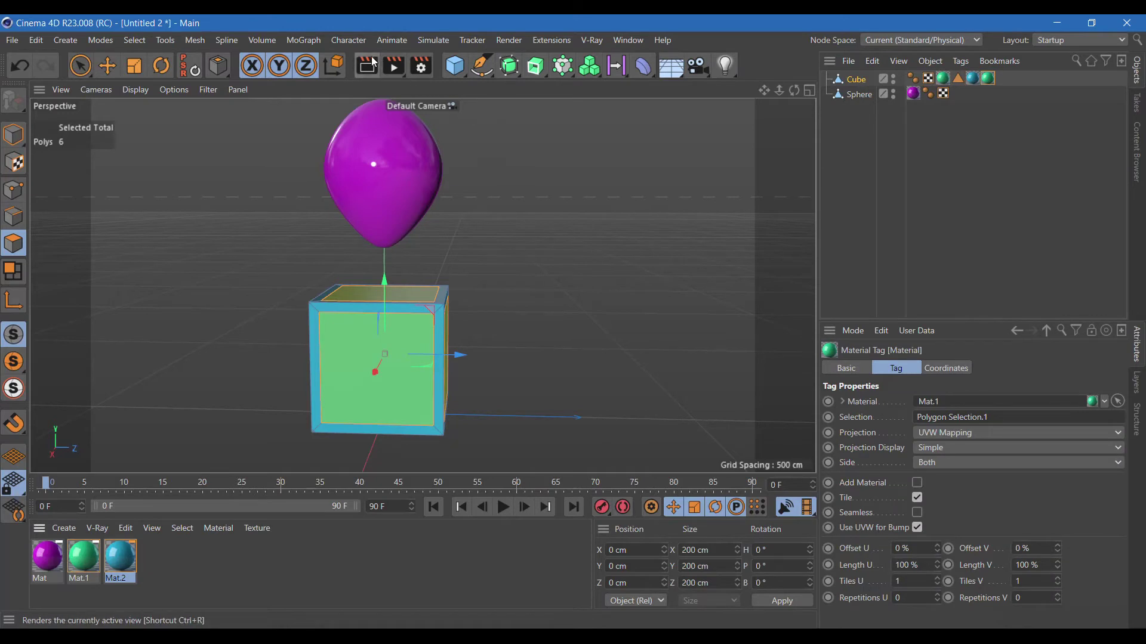
{"action": "left_click", "coordinate": [367, 66]}
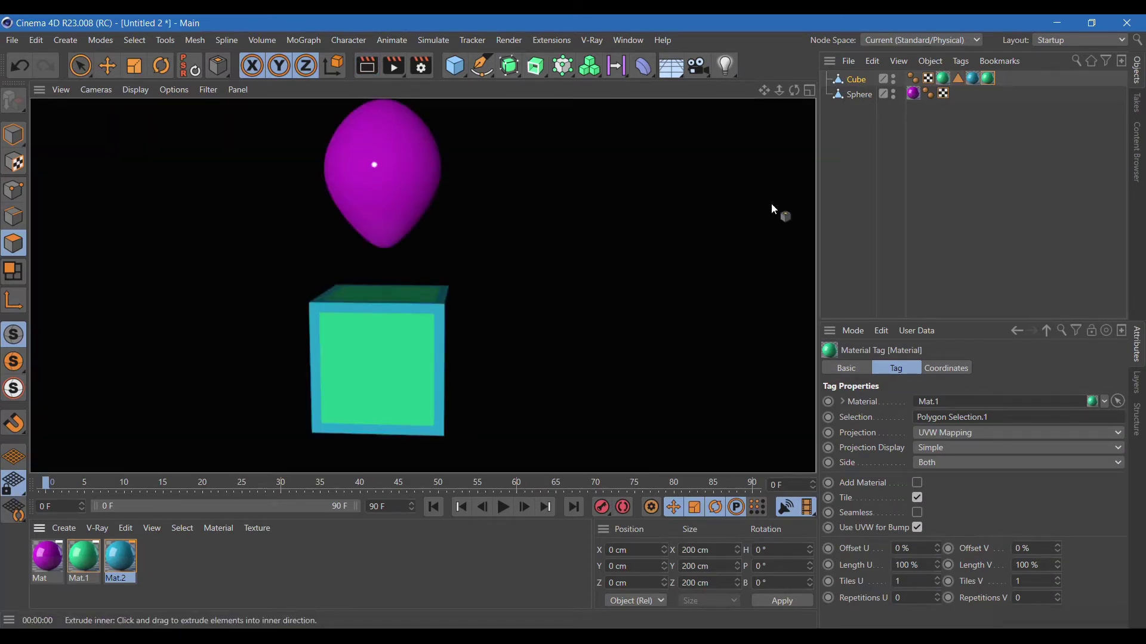
{"action": "left_click", "coordinate": [810, 91]}
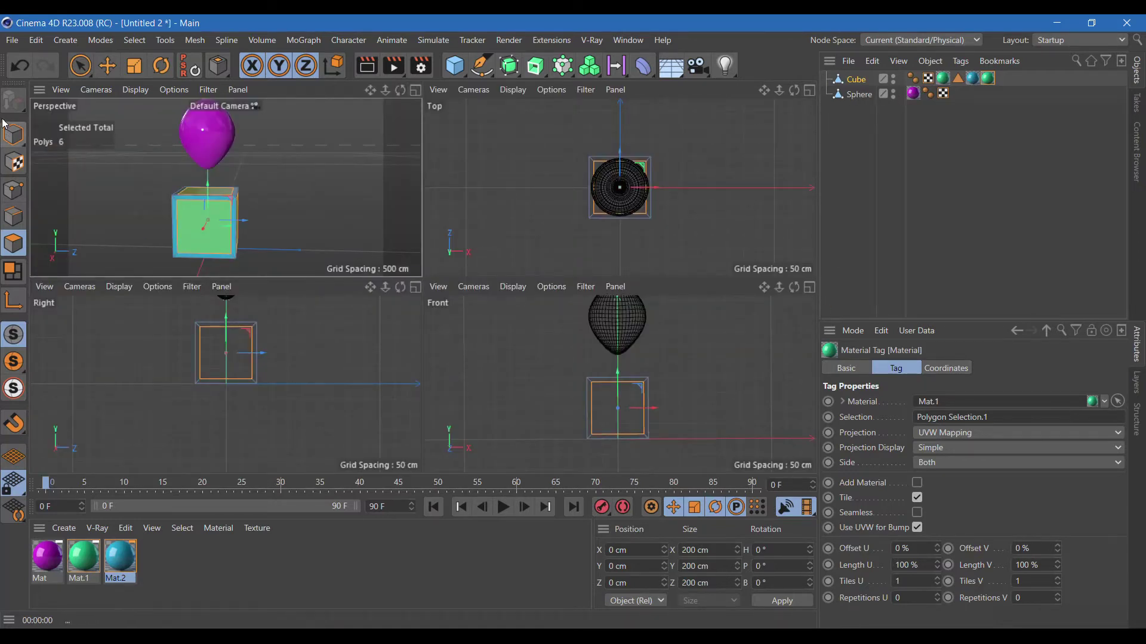
Move the balloon sphere up to Y 537.912 cm in the front view and disable axis editing
{"action": "left_click", "coordinate": [13, 134]}
{"action": "left_click", "coordinate": [108, 65]}
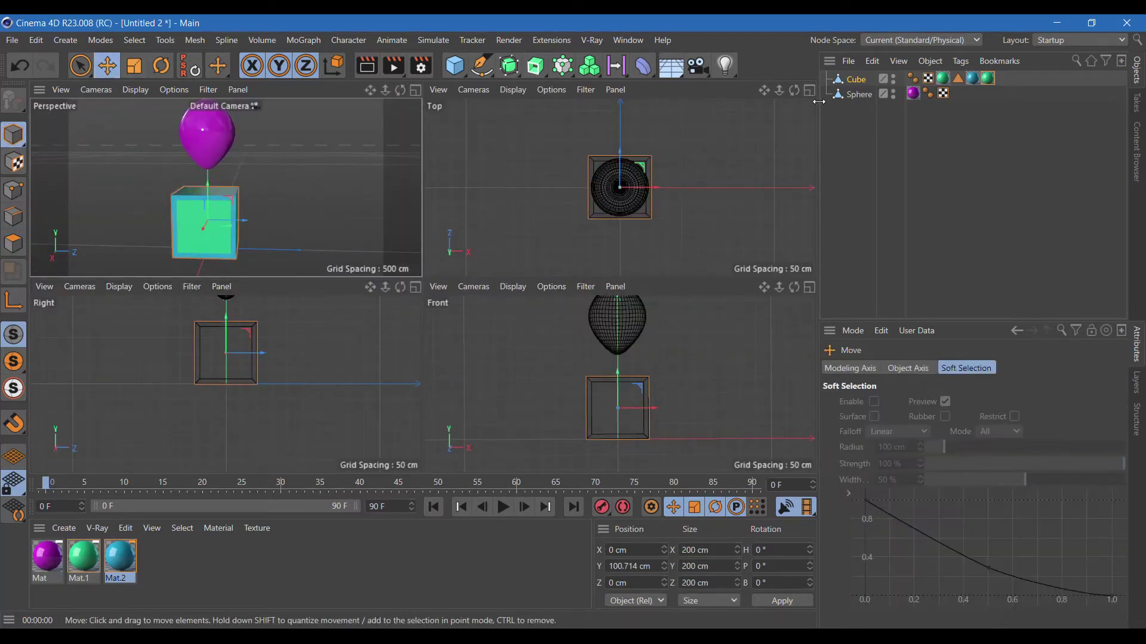
{"action": "left_click", "coordinate": [857, 94]}
{"action": "left_click", "coordinate": [809, 289]}
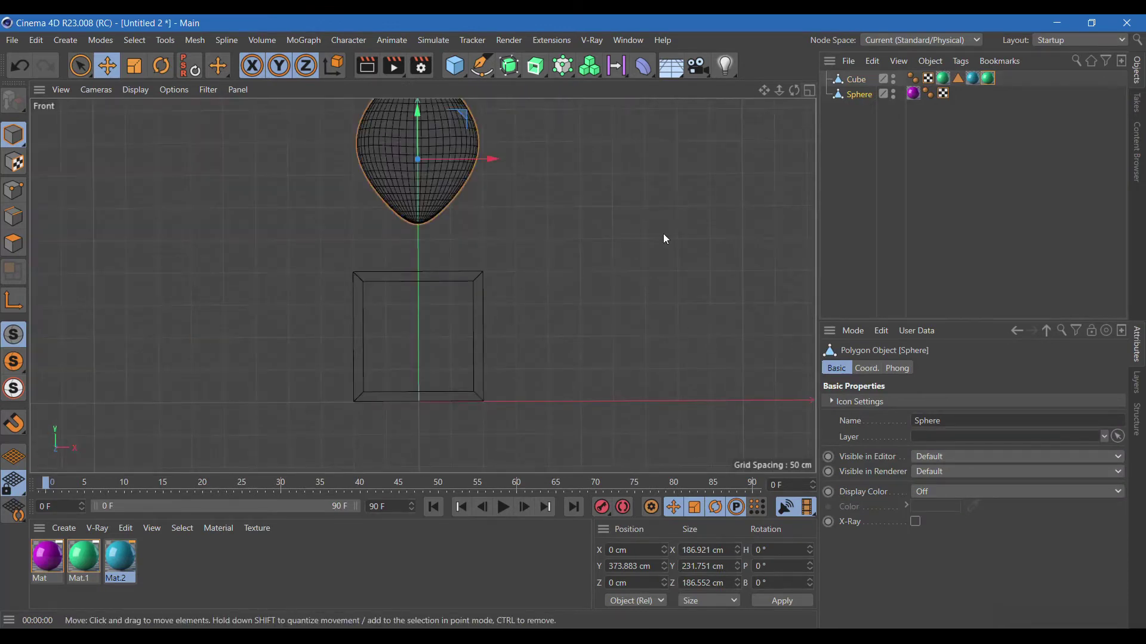
{"action": "left_click_drag", "start_coordinate": [764, 92], "coordinate": [666, 131]}
{"action": "left_click_drag", "start_coordinate": [459, 178], "coordinate": [461, 12]}
{"action": "scroll", "coordinate": [654, 245], "scroll_direction": "down", "scroll_amount": 3}
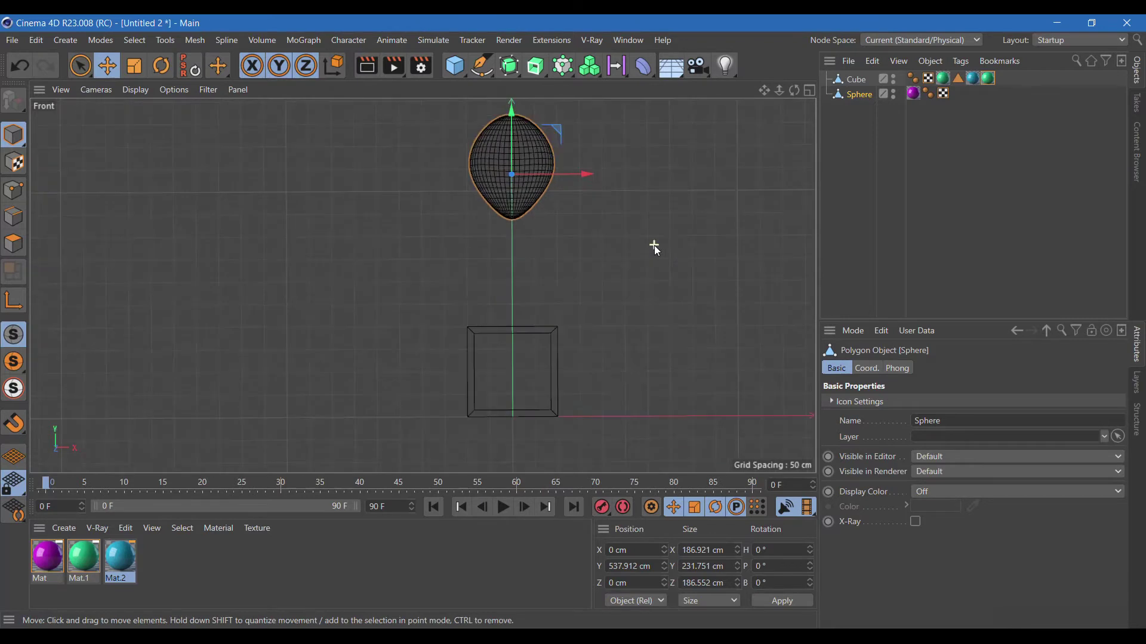
{"action": "left_click_drag", "start_coordinate": [763, 90], "coordinate": [707, 245]}
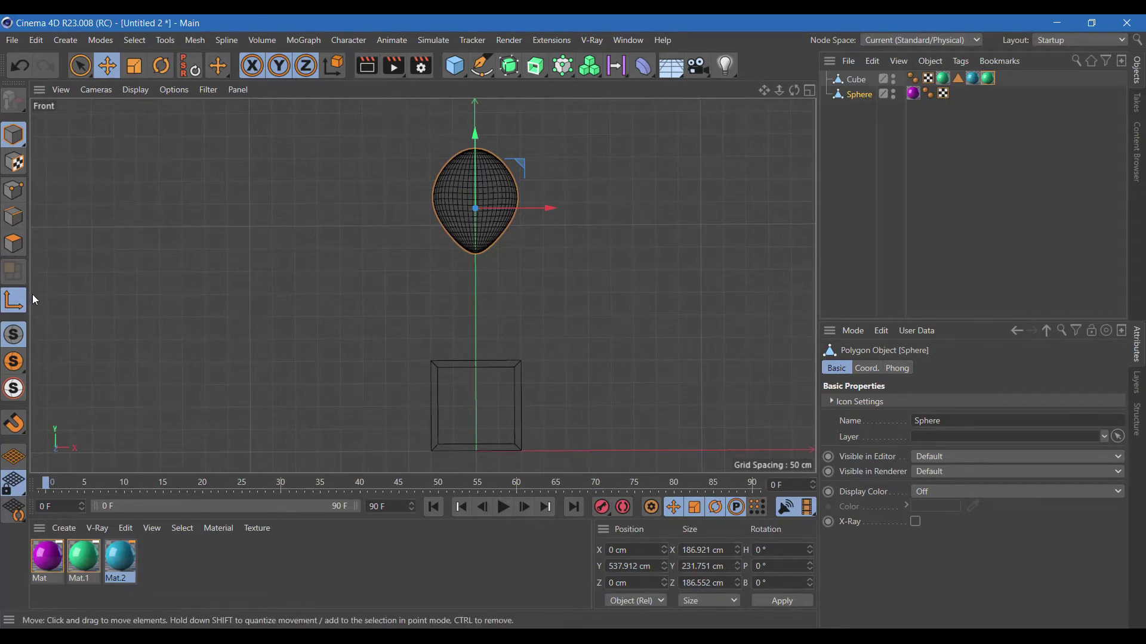
{"action": "left_click", "coordinate": [13, 300]}
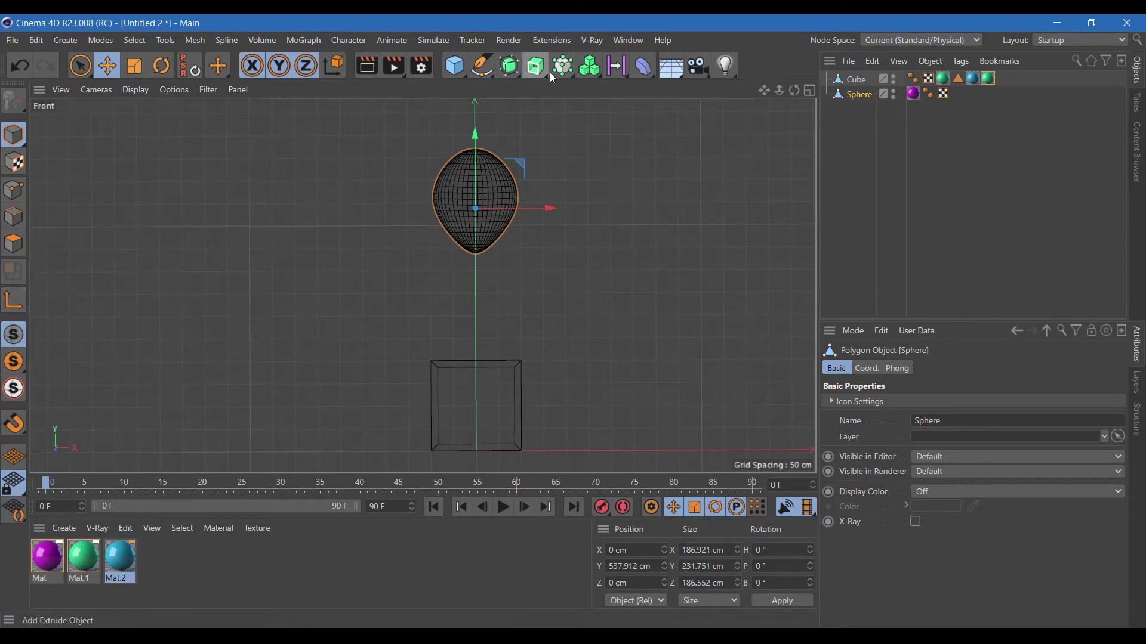
{"action": "left_click", "coordinate": [871, 144]}
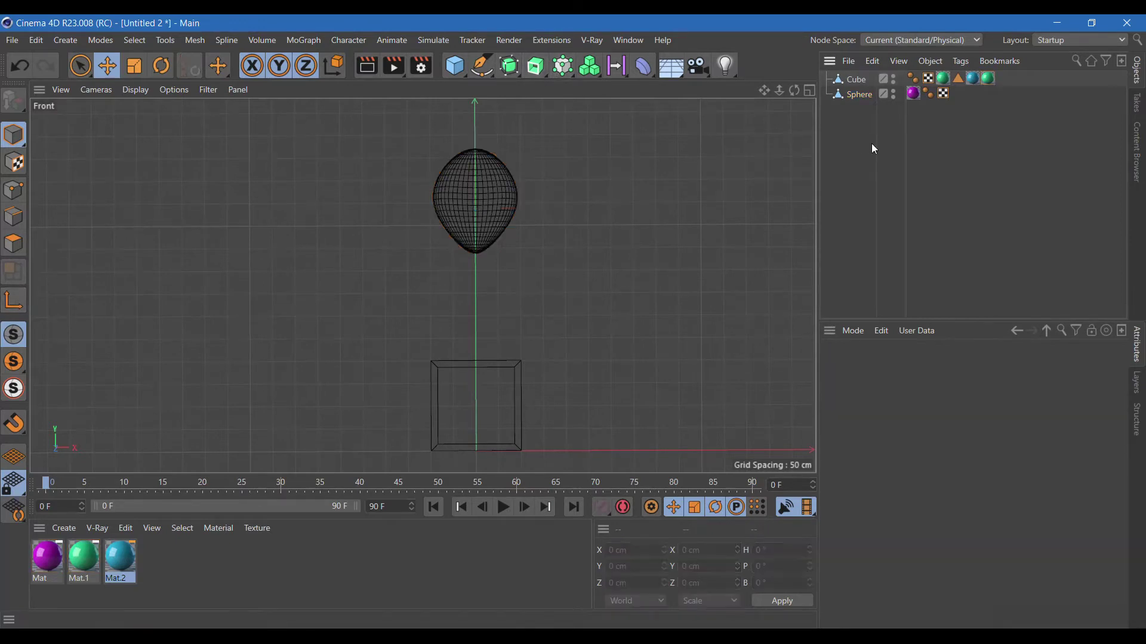
Draw a vertical spline from the box's bottom to the balloon's base, disconnecting its end point
{"action": "left_click", "coordinate": [483, 68]}
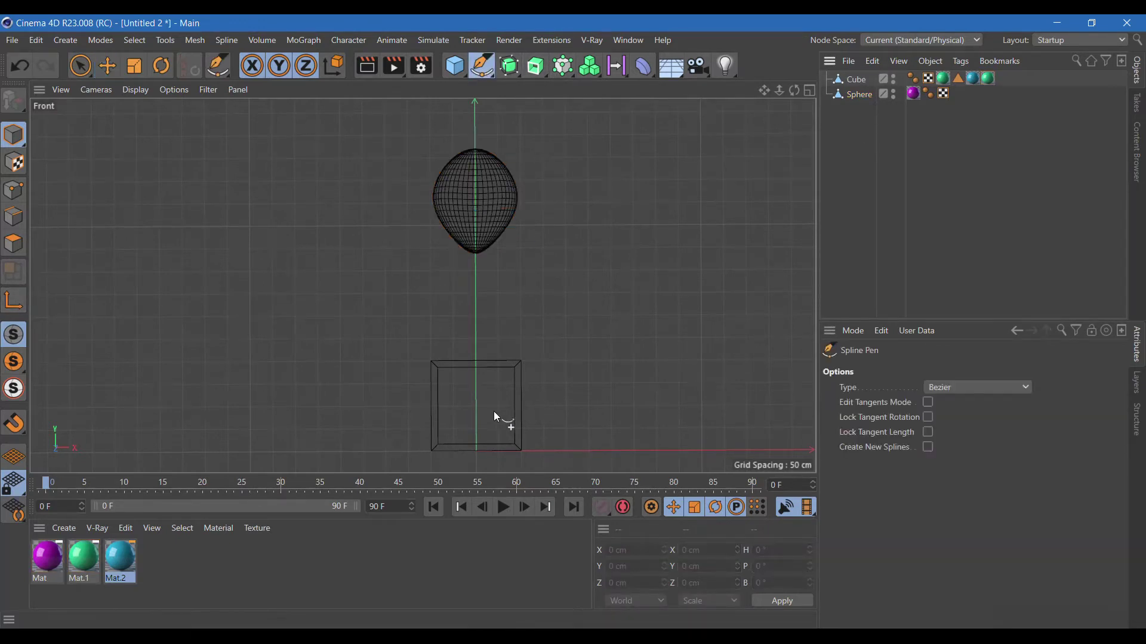
{"action": "left_click", "coordinate": [475, 450]}
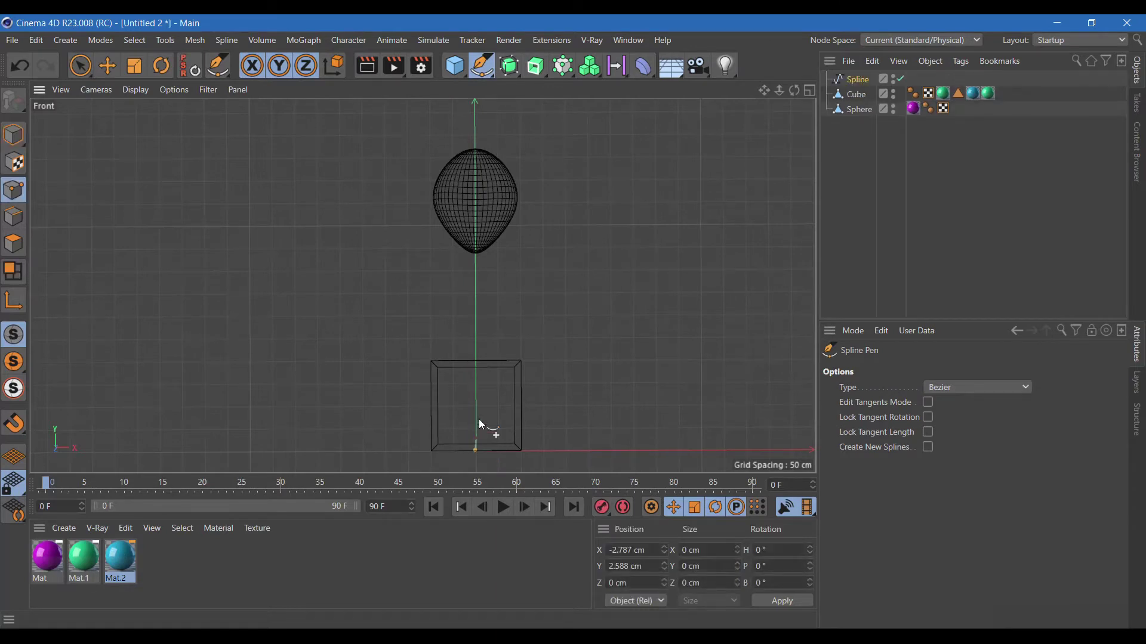
{"action": "left_click", "coordinate": [477, 251]}
{"action": "right_click", "coordinate": [476, 251]}
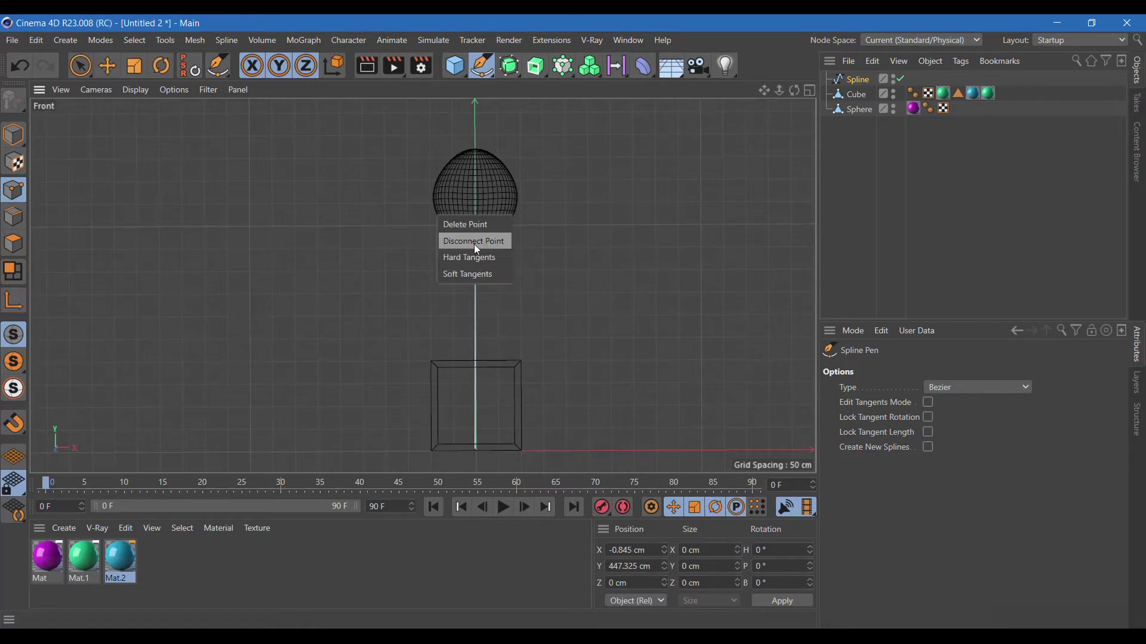
{"action": "left_click", "coordinate": [474, 242]}
Select the spline's bottom point and subdivide it
{"action": "left_click", "coordinate": [80, 66]}
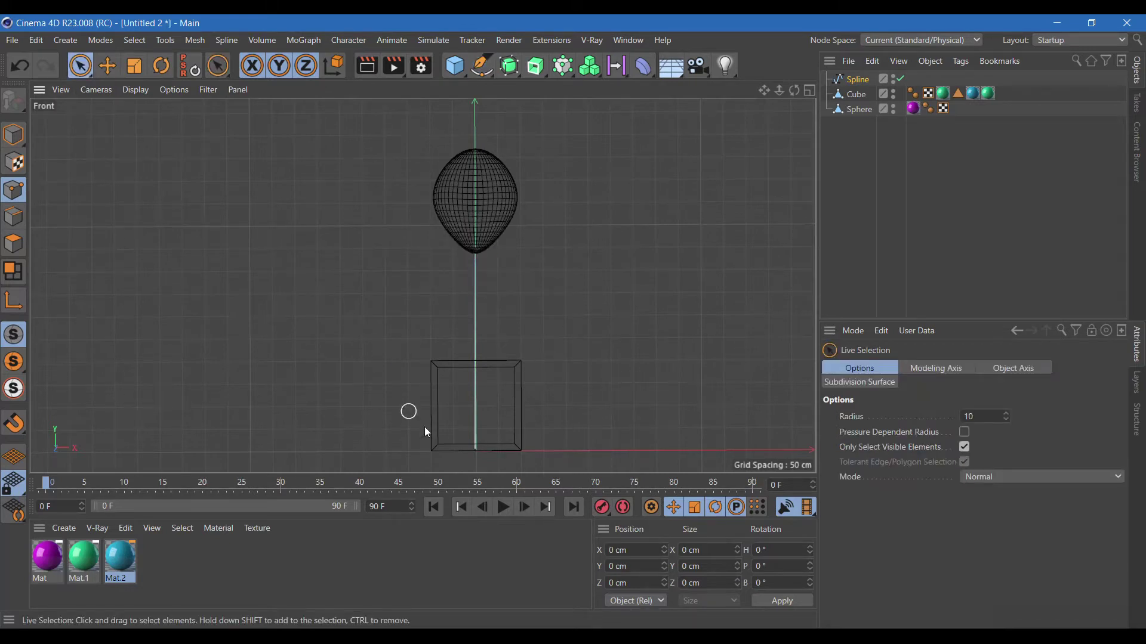
{"action": "left_click", "coordinate": [476, 451]}
{"action": "right_click", "coordinate": [478, 450]}
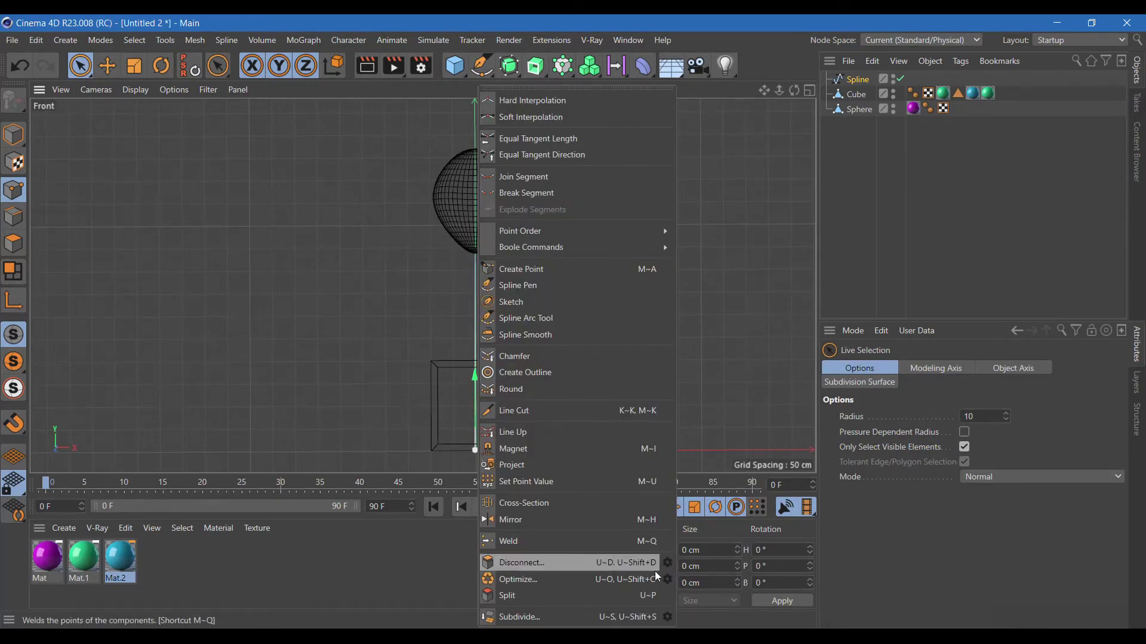
{"action": "left_click", "coordinate": [657, 618]}
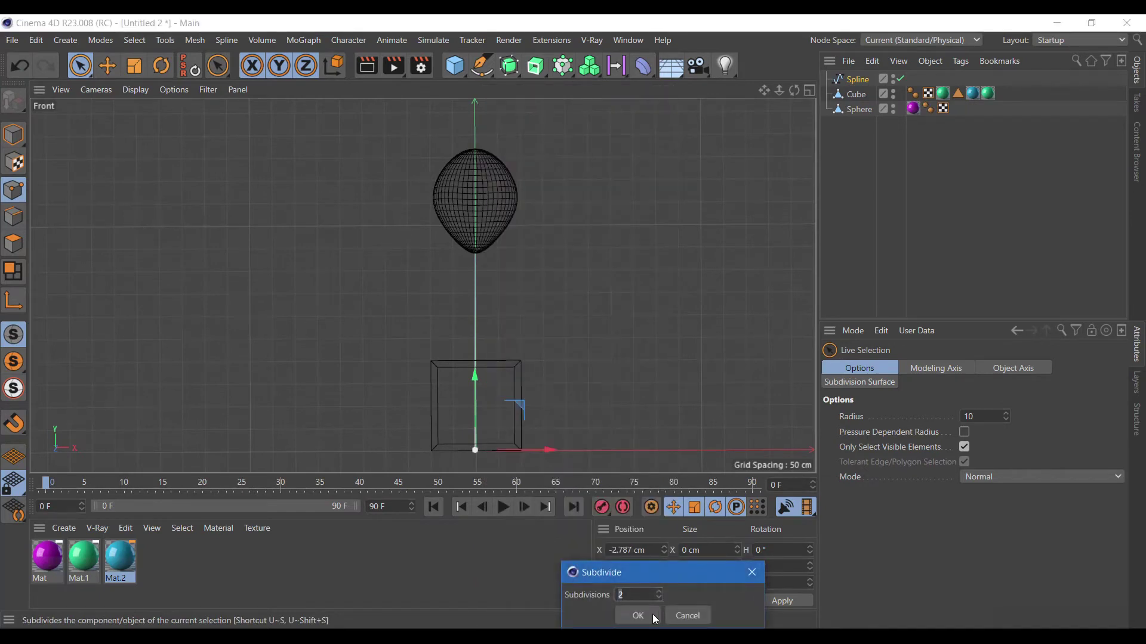
{"action": "left_click", "coordinate": [653, 616]}
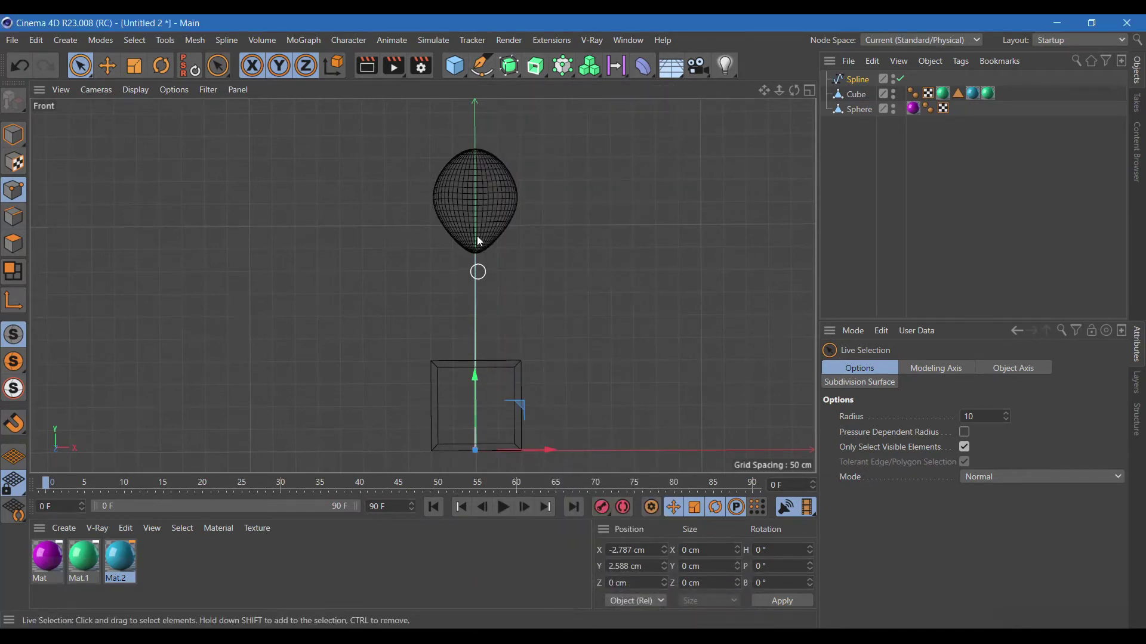
Select all spline points and subdivide the whole spline with a value of 5
{"action": "left_click", "coordinate": [127, 44]}
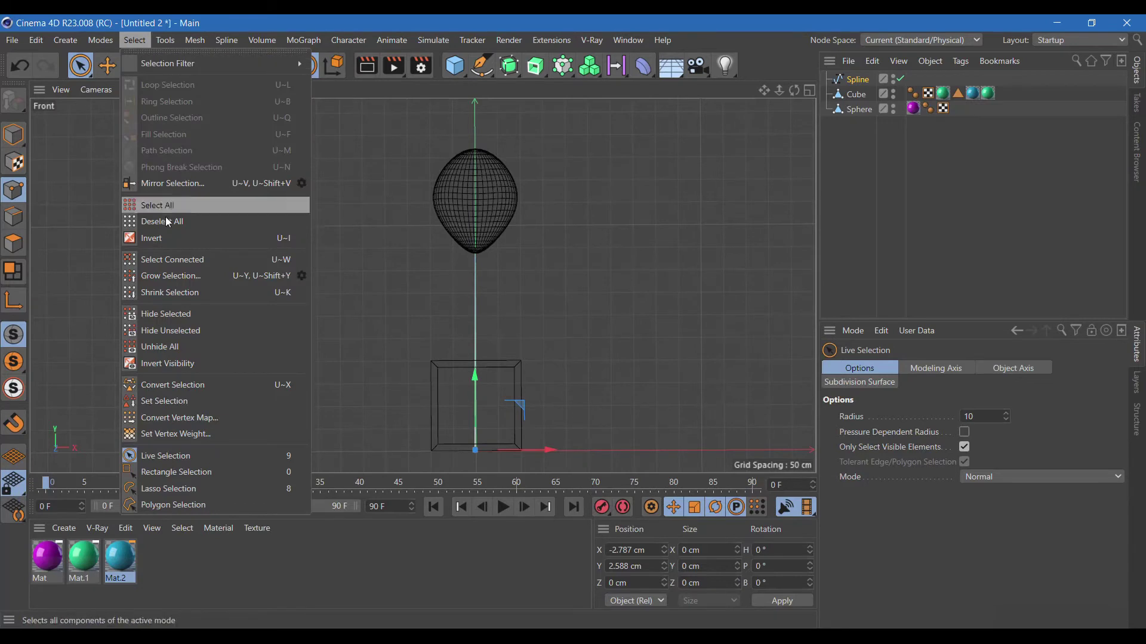
{"action": "left_click", "coordinate": [160, 209]}
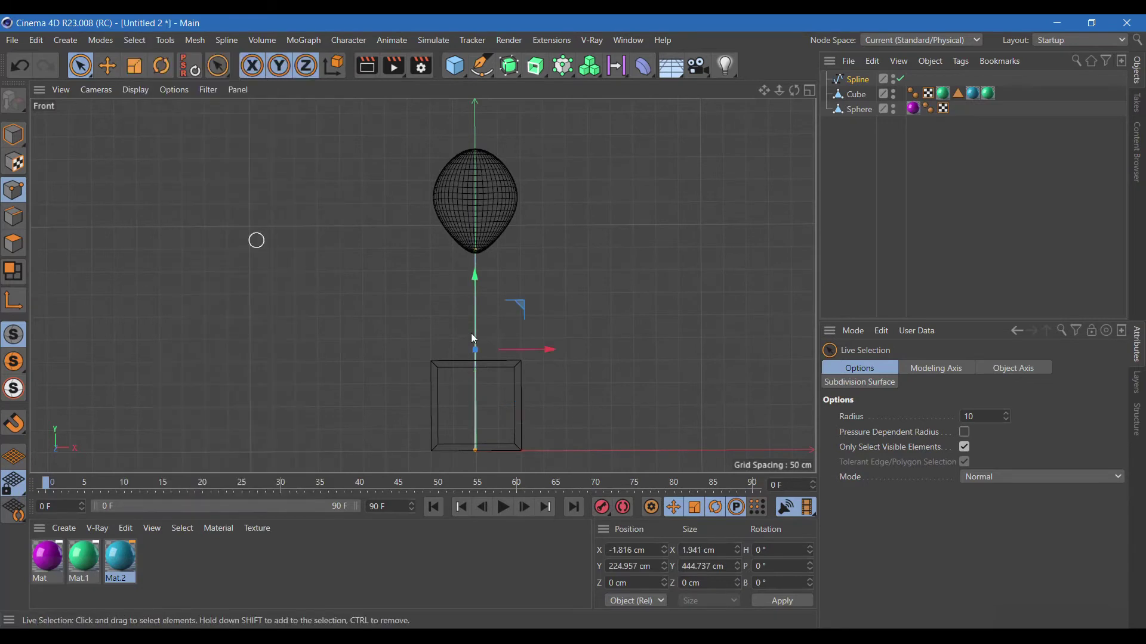
{"action": "right_click", "coordinate": [476, 448]}
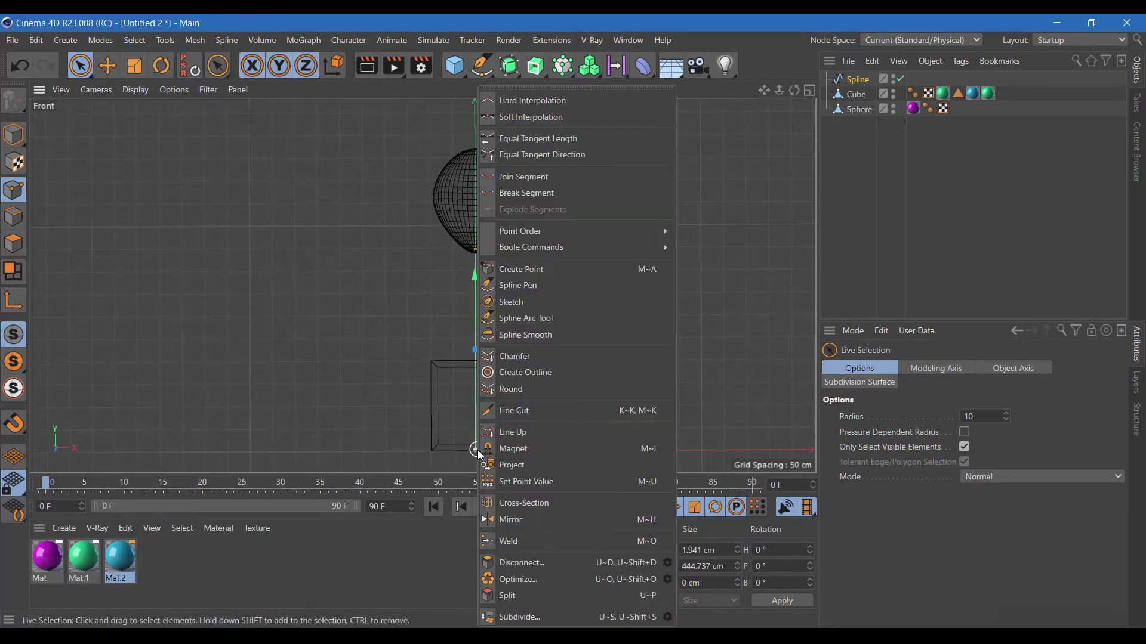
{"action": "left_click", "coordinate": [666, 621]}
{"action": "type", "text": "5"}
{"action": "left_click", "coordinate": [637, 616]}
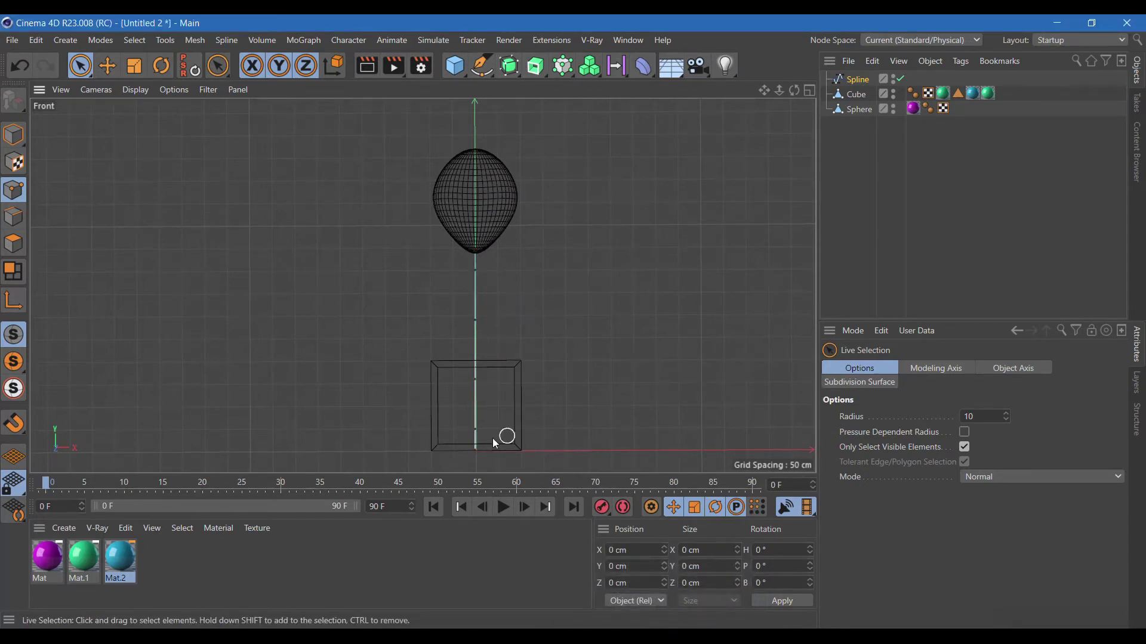
Add a Spline Dynamics tag to the string spline from its bottom point, then enable axis mode
{"action": "left_click", "coordinate": [476, 449]}
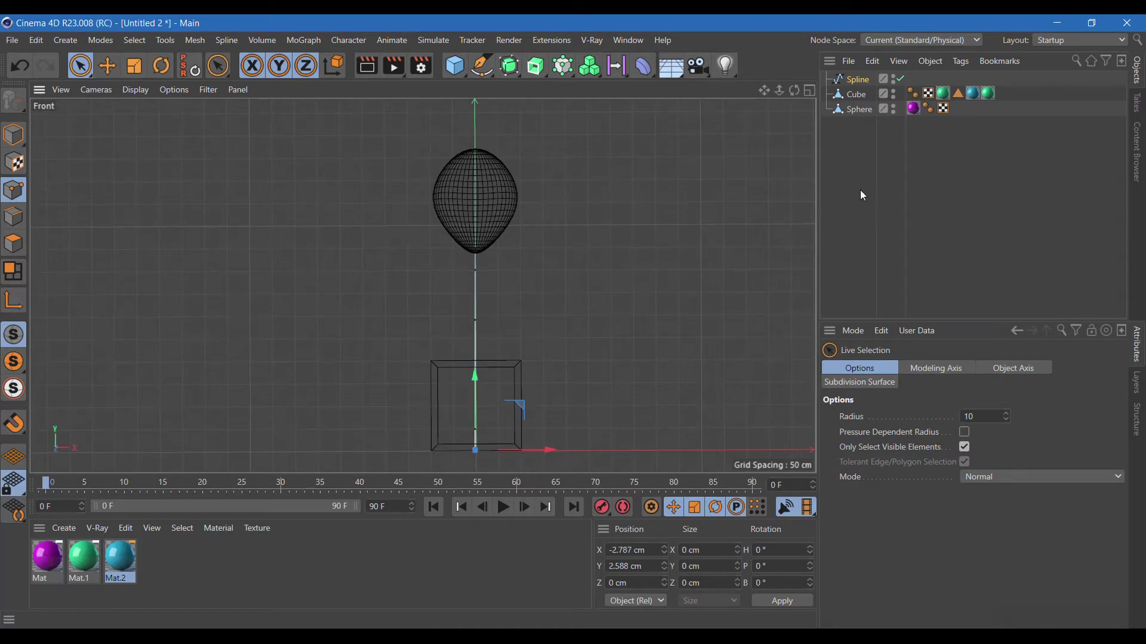
{"action": "right_click", "coordinate": [860, 81]}
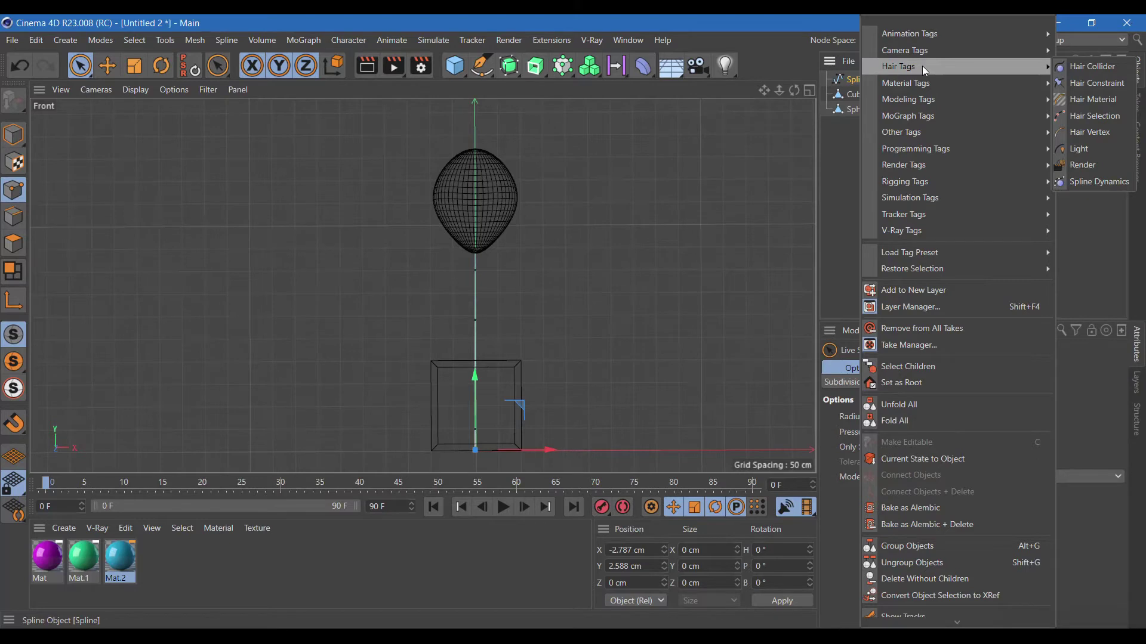
{"action": "left_click", "coordinate": [1077, 180]}
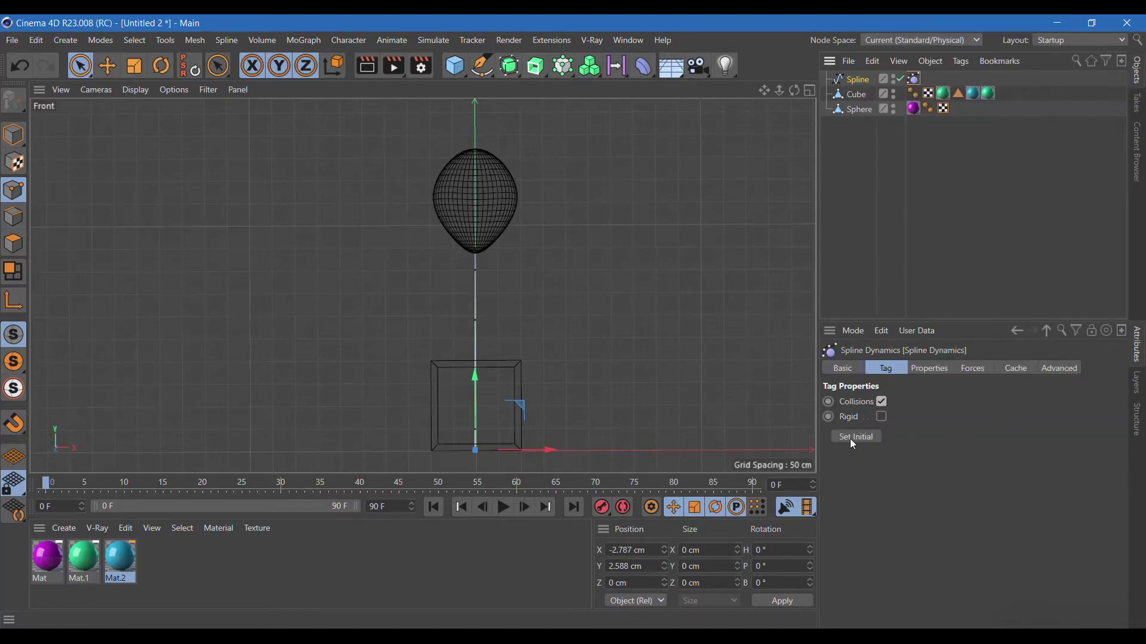
{"action": "key", "text": "l"}
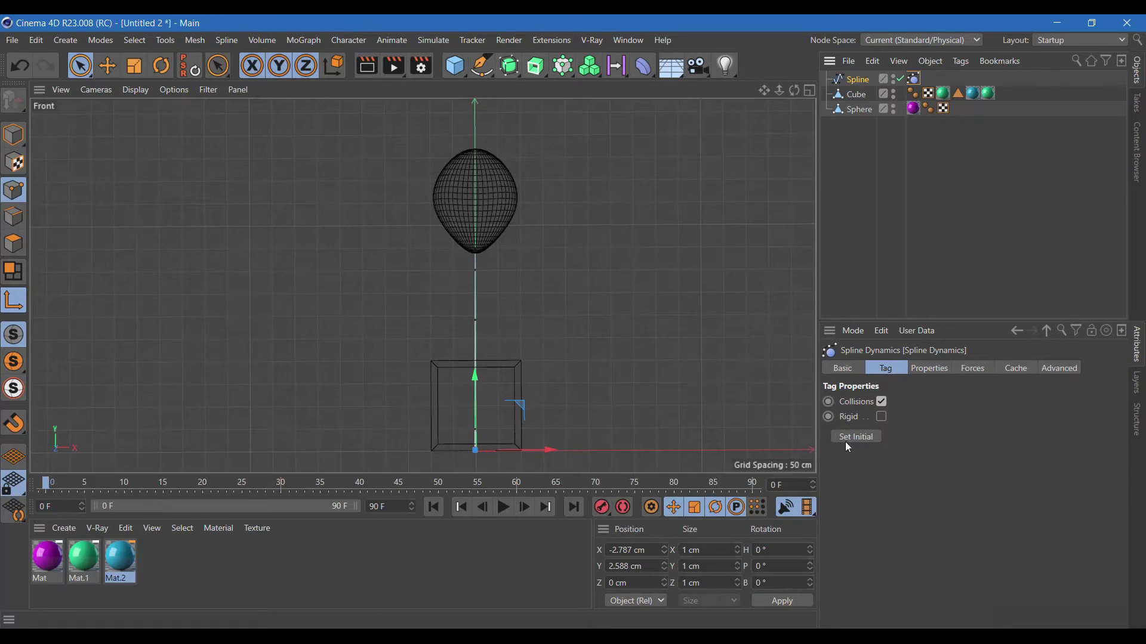
{"action": "left_click", "coordinate": [846, 443]}
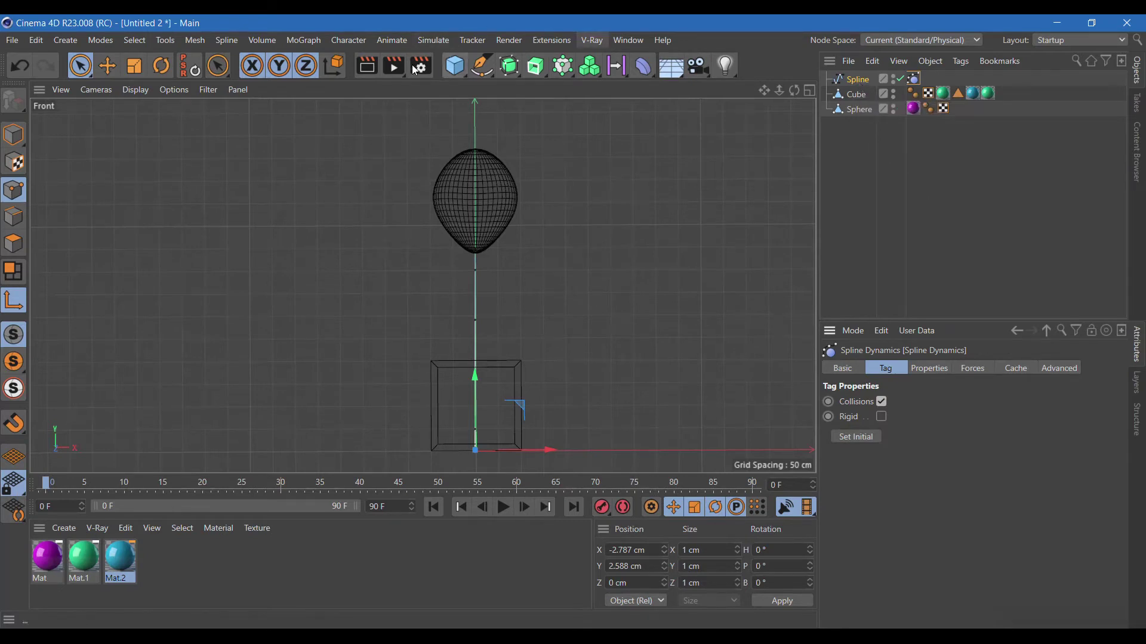
{"action": "left_click", "coordinate": [457, 73]}
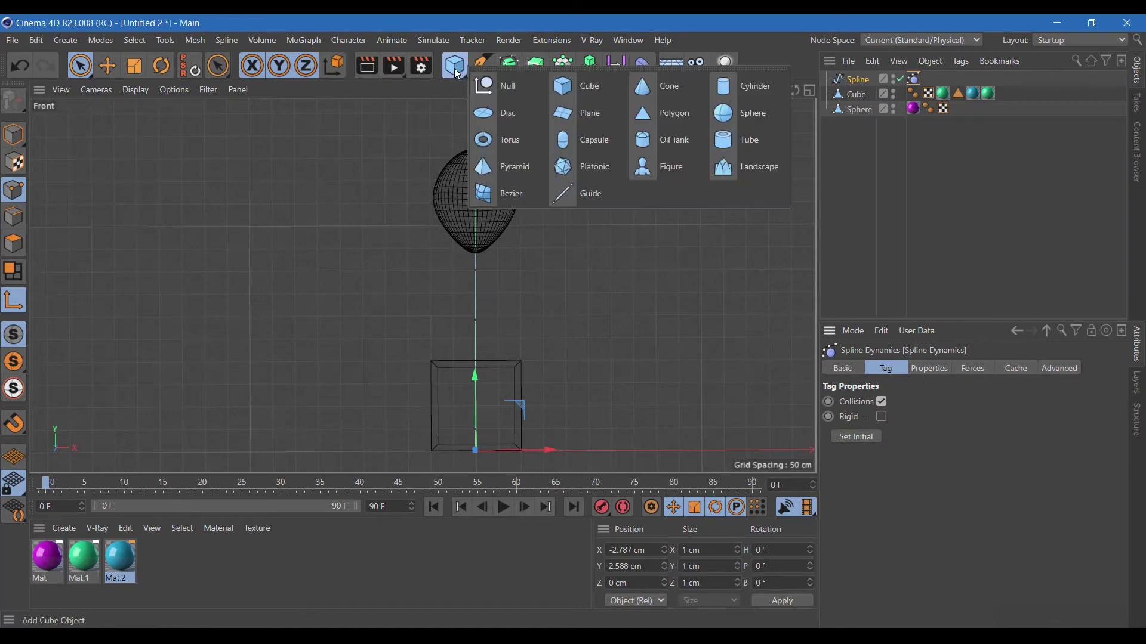
Add a Null and a Hair Constraint tag on the string targeting that Null
{"action": "left_click", "coordinate": [488, 86]}
{"action": "right_click", "coordinate": [857, 97]}
{"action": "mouse_move", "coordinate": [893, 66]}
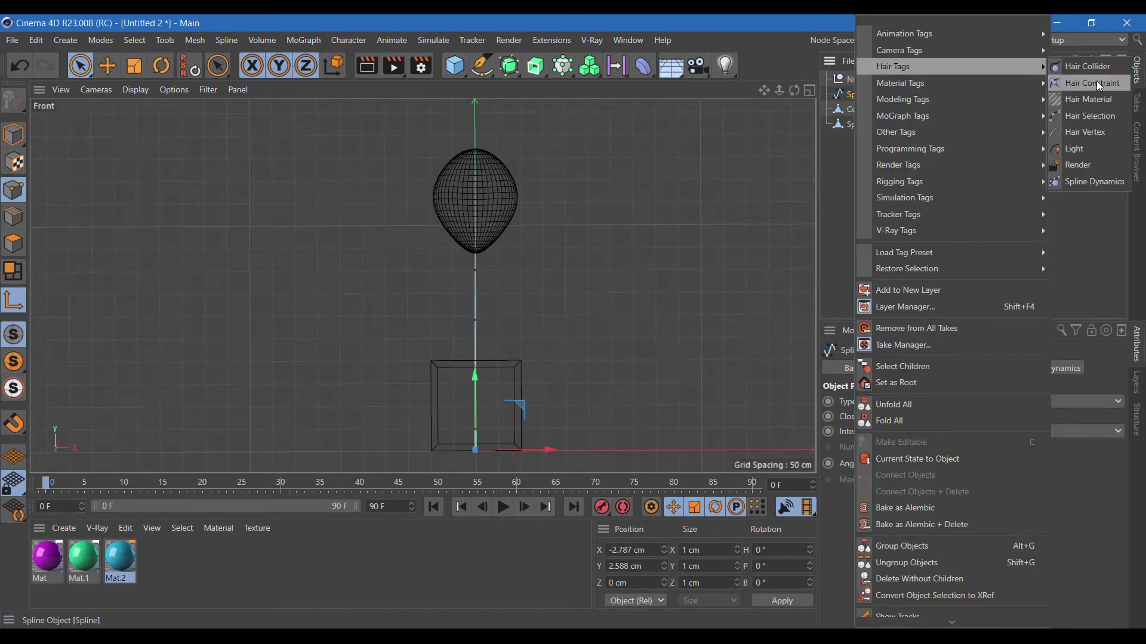
{"action": "left_click", "coordinate": [1097, 82]}
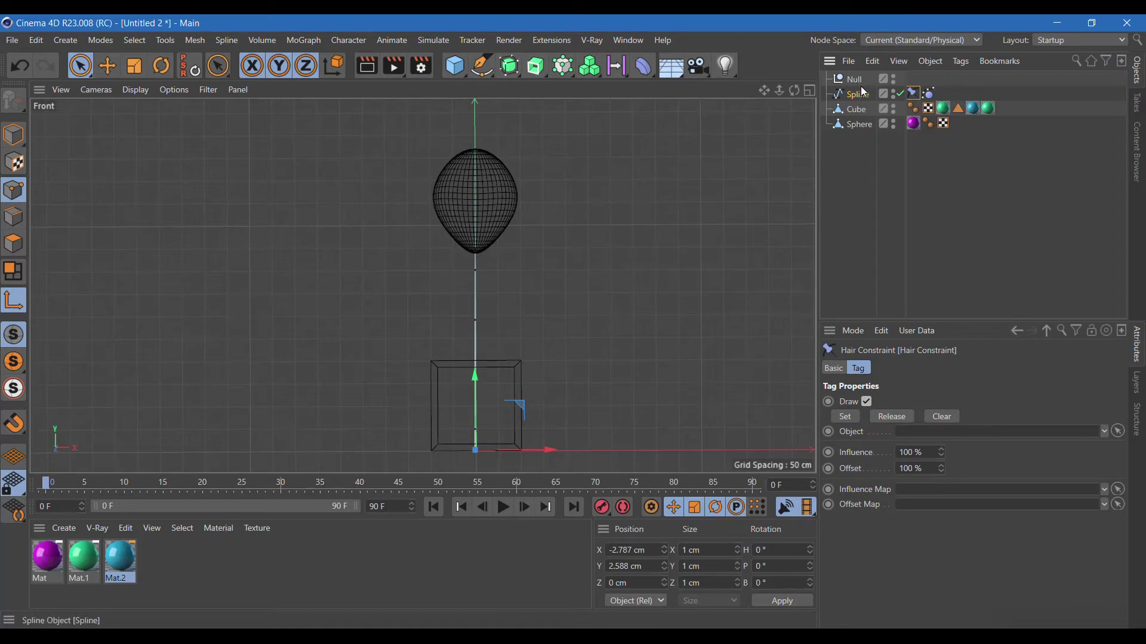
{"action": "left_click_drag", "start_coordinate": [852, 78], "coordinate": [910, 435]}
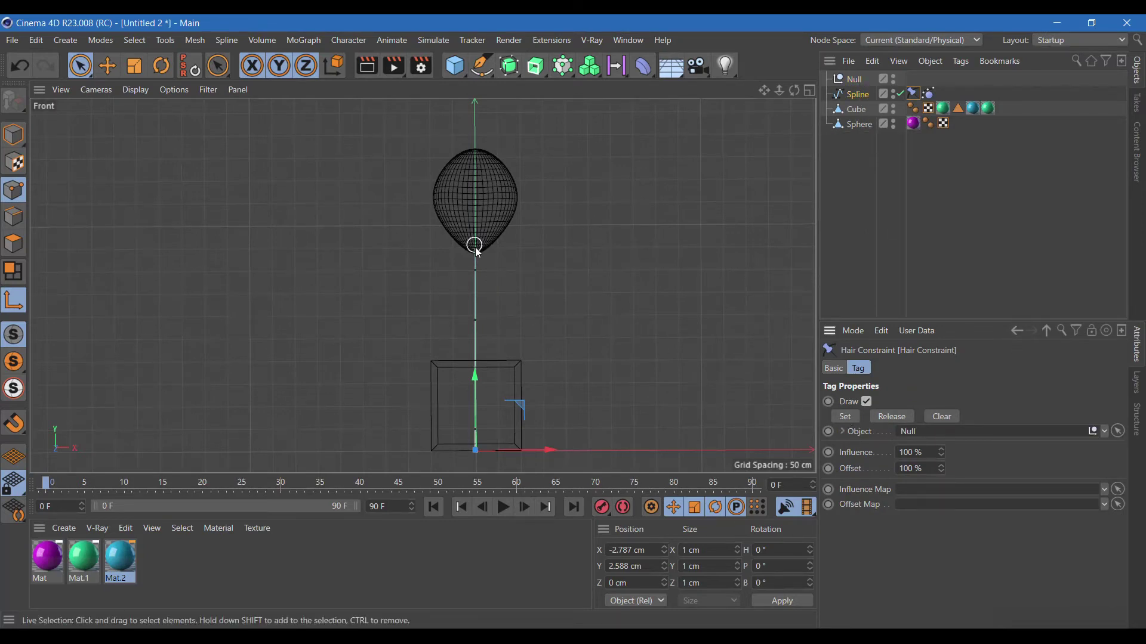
Select the string's top point and add a second Hair Constraint targeting the Sphere
{"action": "left_click_drag", "start_coordinate": [475, 247], "coordinate": [476, 250]}
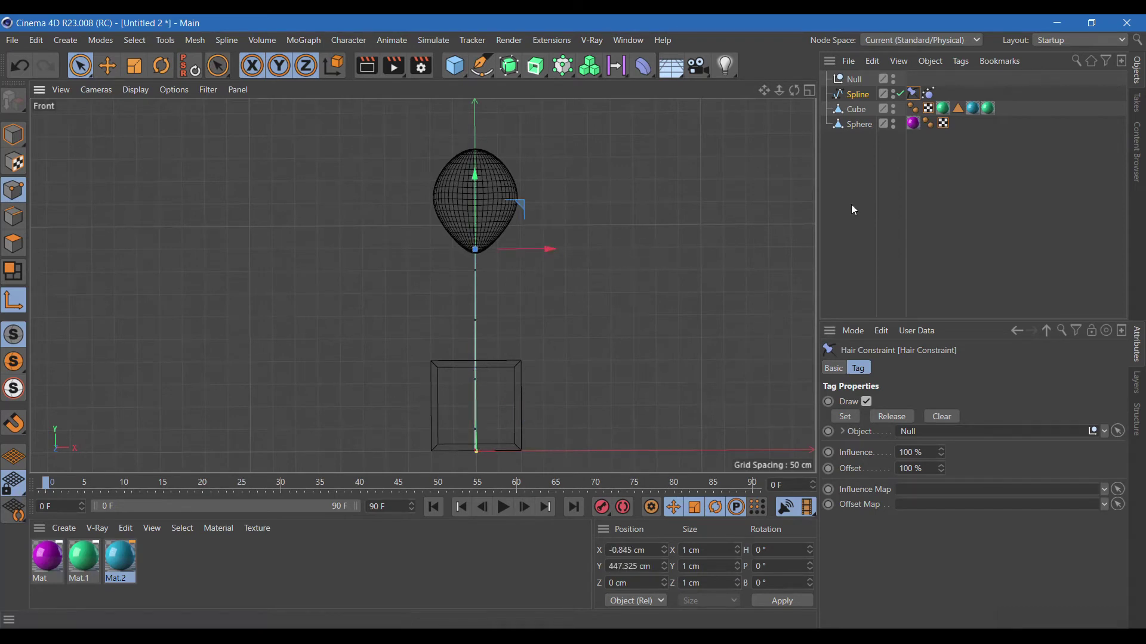
{"action": "right_click", "coordinate": [854, 94]}
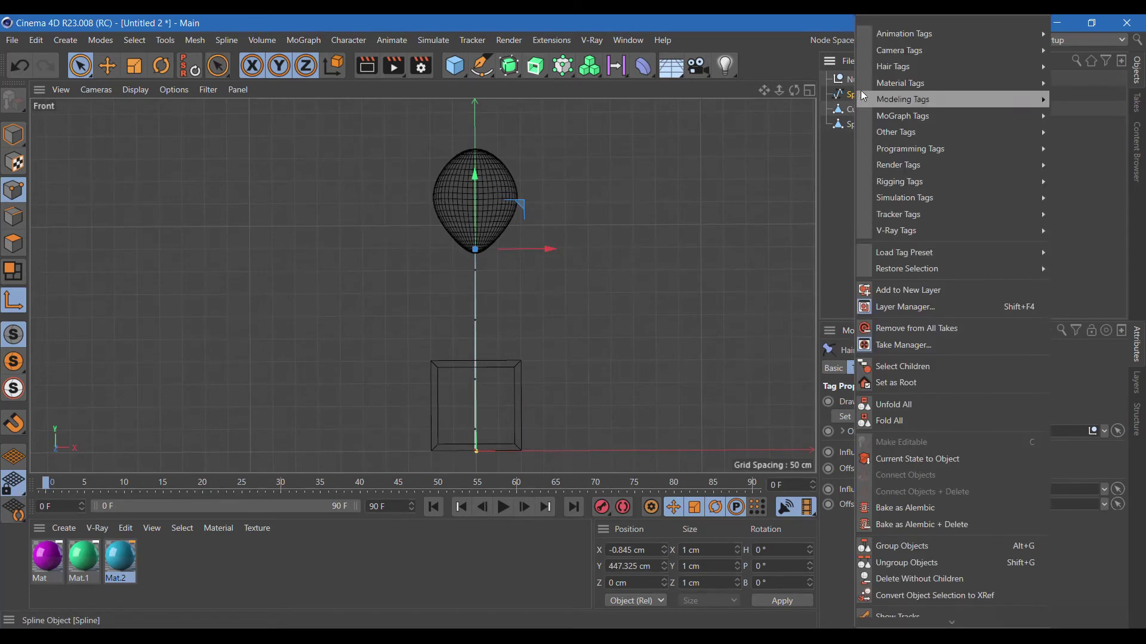
{"action": "mouse_move", "coordinate": [904, 67]}
{"action": "left_click", "coordinate": [1098, 87]}
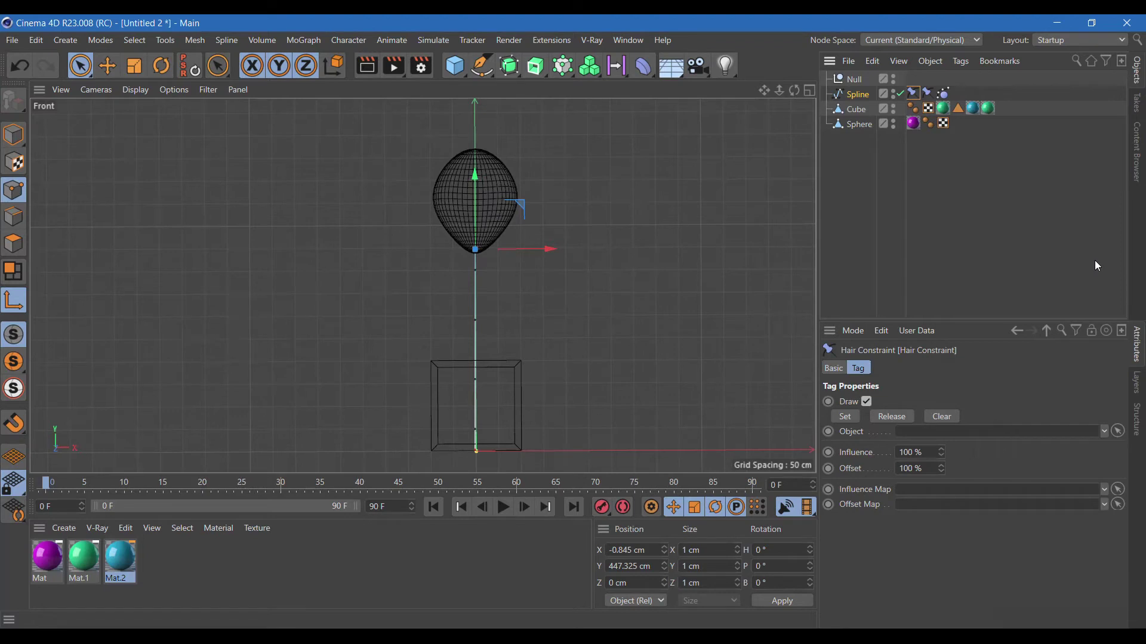
{"action": "left_click_drag", "start_coordinate": [854, 124], "coordinate": [877, 431]}
{"action": "left_click", "coordinate": [809, 90]}
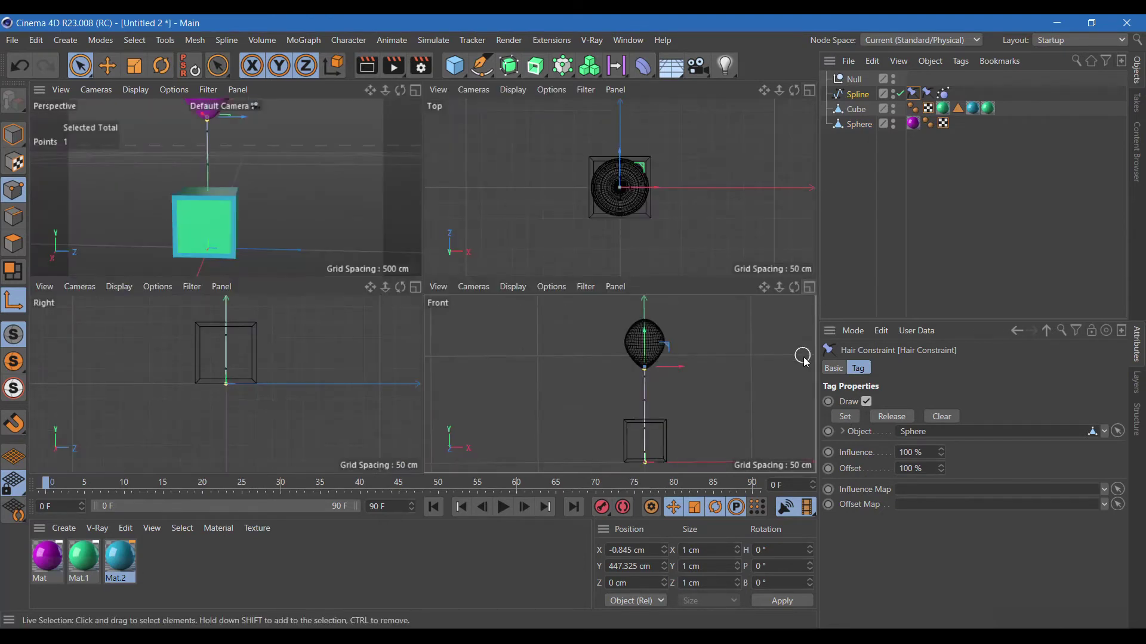
Maximize the Perspective view, frame the balloon rig, and test-play the simulation back to frame 0
{"action": "left_click", "coordinate": [415, 90]}
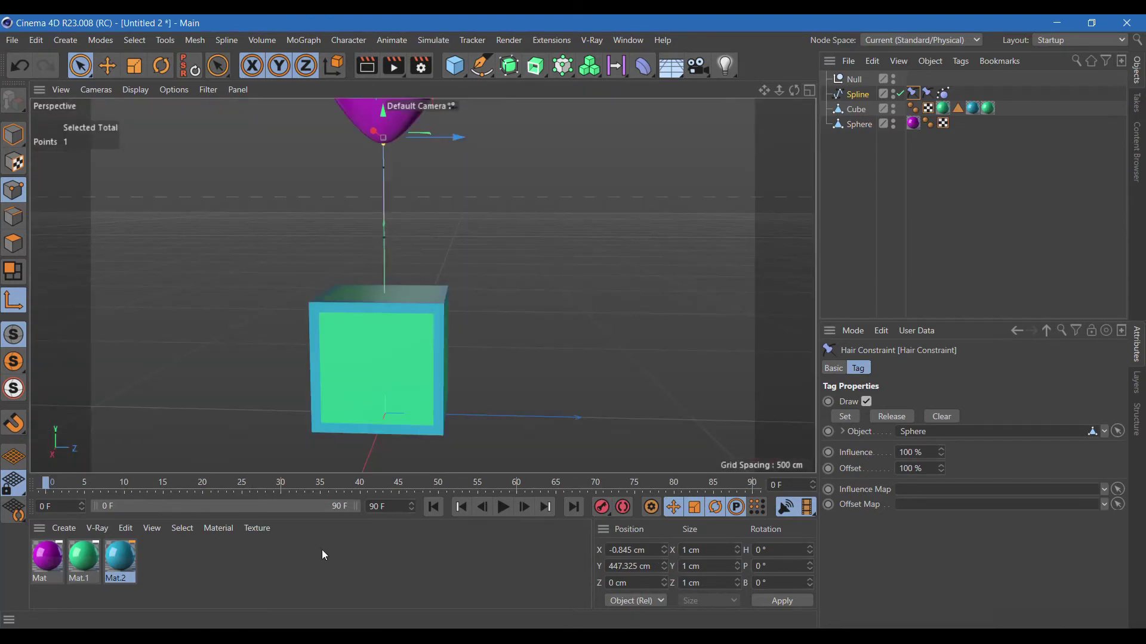
{"action": "scroll", "coordinate": [670, 310], "scroll_direction": "down", "scroll_amount": 2}
{"action": "scroll", "coordinate": [670, 309], "scroll_direction": "down", "scroll_amount": 2}
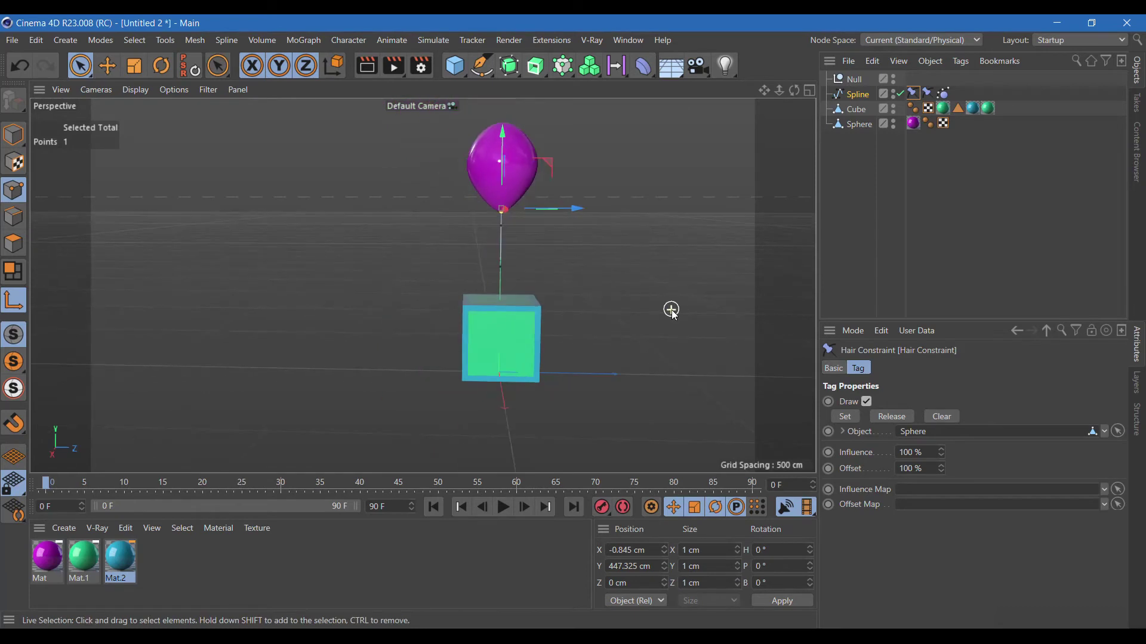
{"action": "left_click_drag", "start_coordinate": [764, 90], "coordinate": [567, 481]}
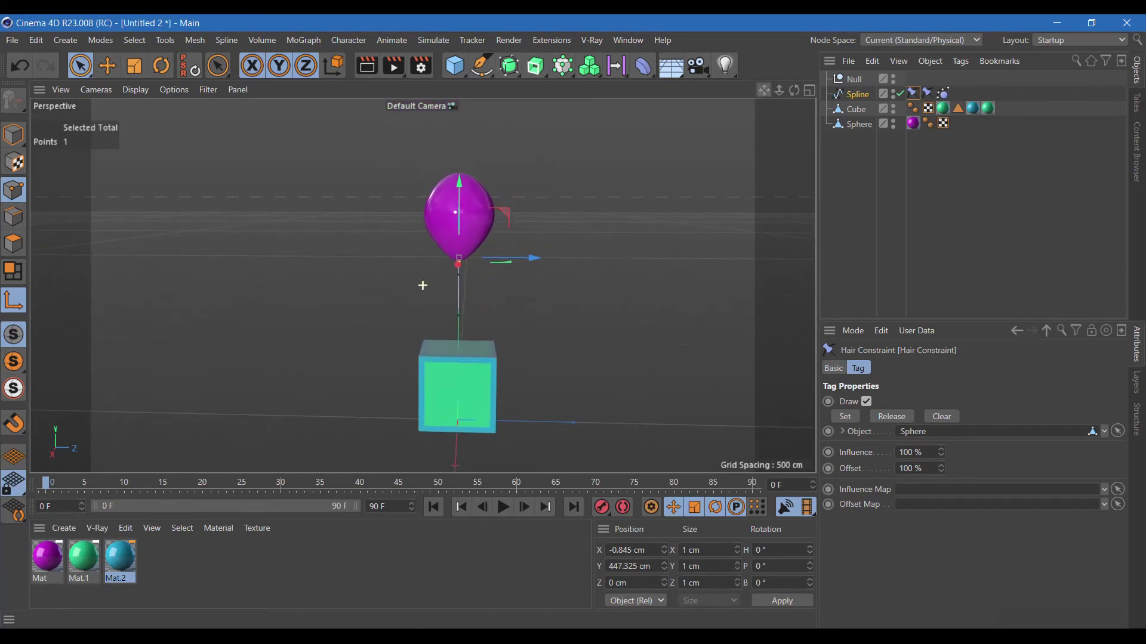
{"action": "left_click", "coordinate": [503, 507]}
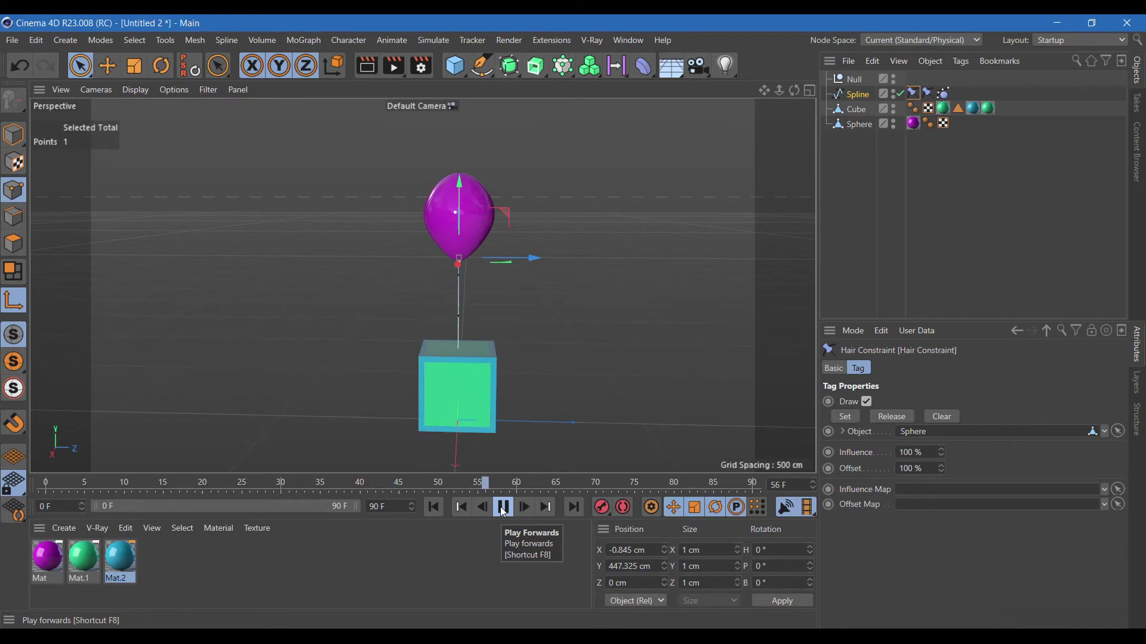
{"action": "left_click", "coordinate": [503, 512]}
{"action": "left_click", "coordinate": [435, 507]}
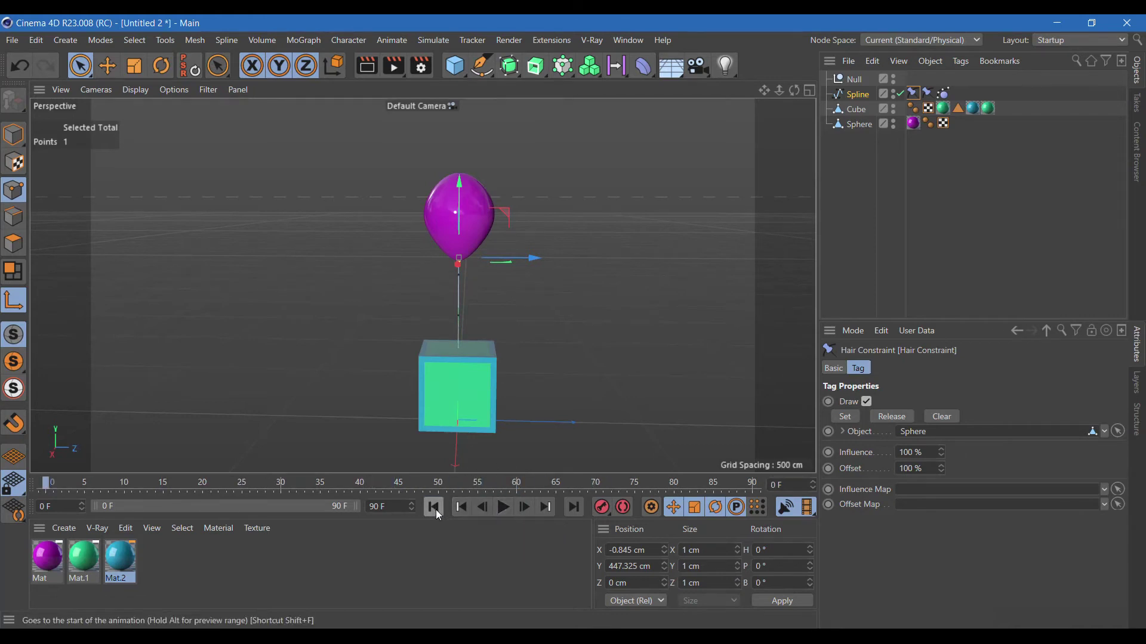
{"action": "left_click", "coordinate": [866, 124]}
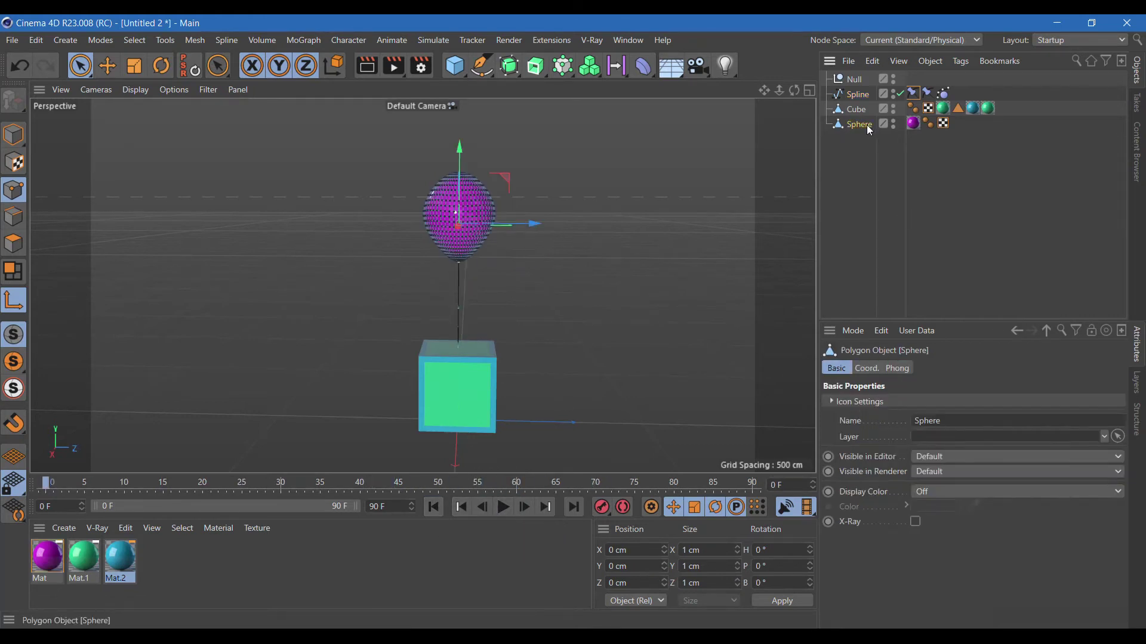
Make the Sphere a rigid body with Drag 80 and Lift 20, then test the simulation
{"action": "right_click", "coordinate": [866, 124]}
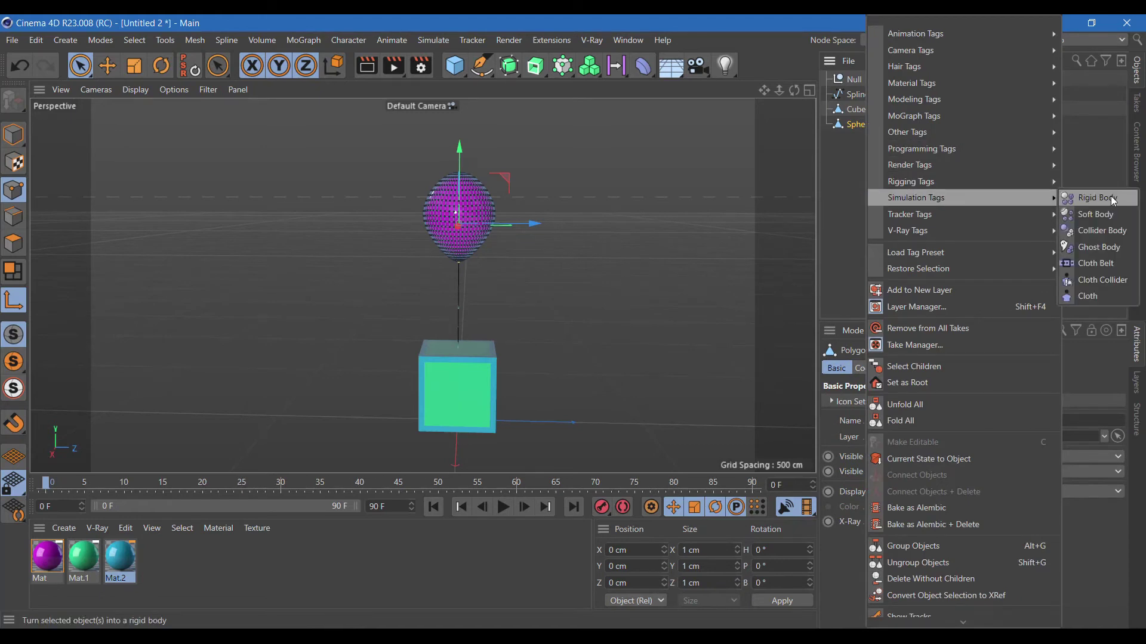
{"action": "left_click", "coordinate": [1098, 198]}
{"action": "left_click", "coordinate": [923, 591]}
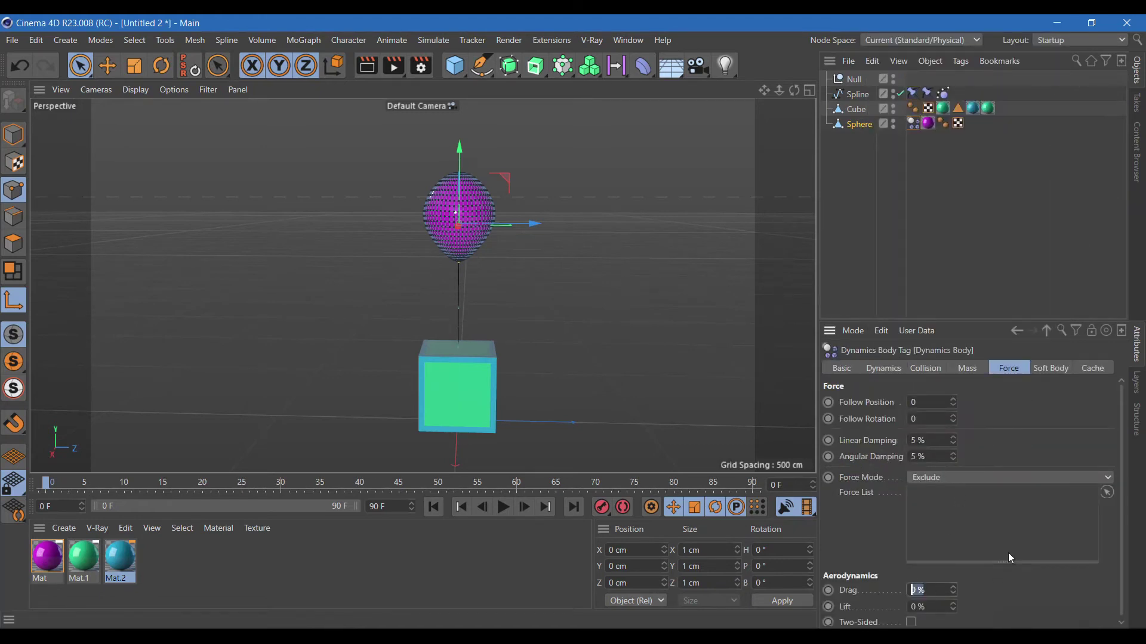
{"action": "type", "text": "80"}
{"action": "key", "text": "Tab"}
{"action": "type", "text": "20"}
{"action": "key", "text": "Return"}
{"action": "left_click", "coordinate": [503, 507]}
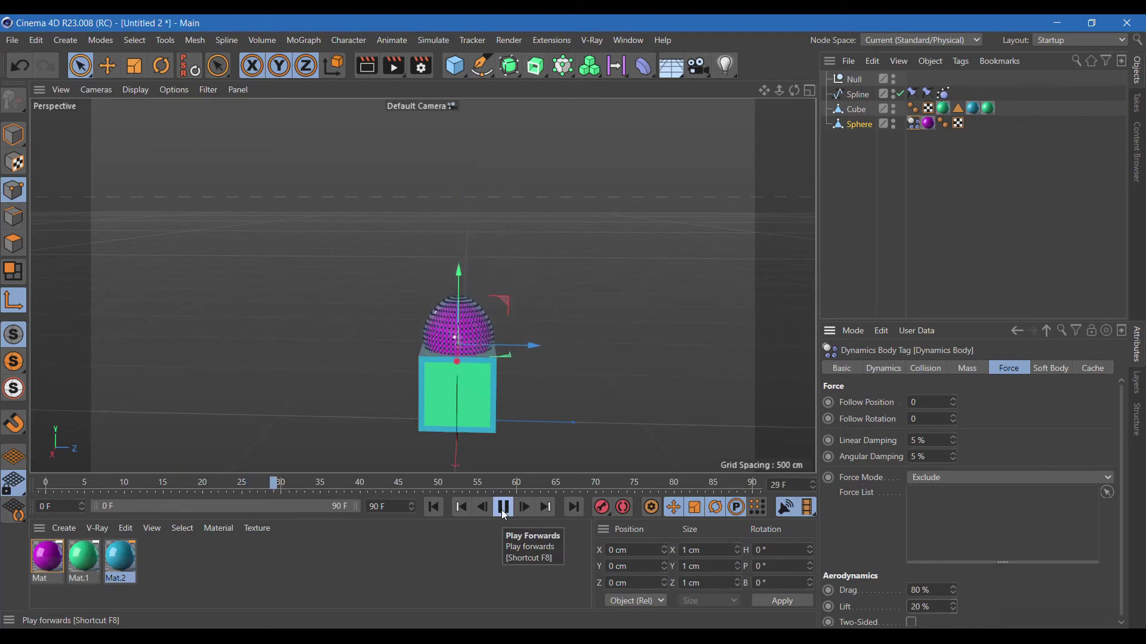
{"action": "left_click", "coordinate": [504, 513]}
{"action": "left_click", "coordinate": [434, 509]}
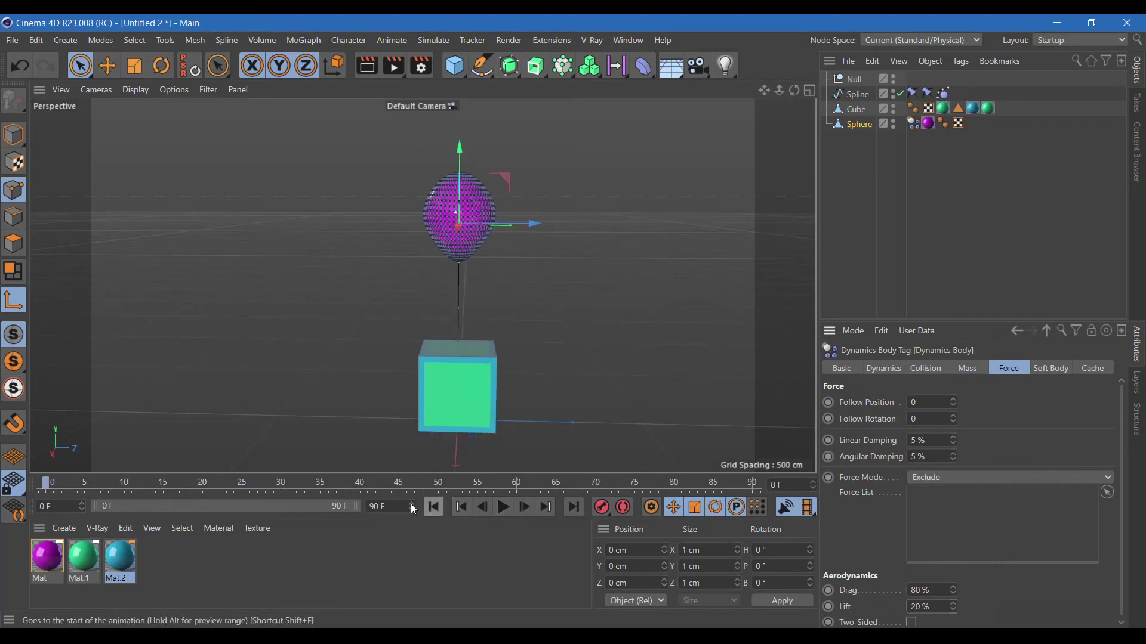
Reverse project dynamics gravity to -1000 cm, replay the simulation, and leave point mode
{"action": "left_click", "coordinate": [37, 40]}
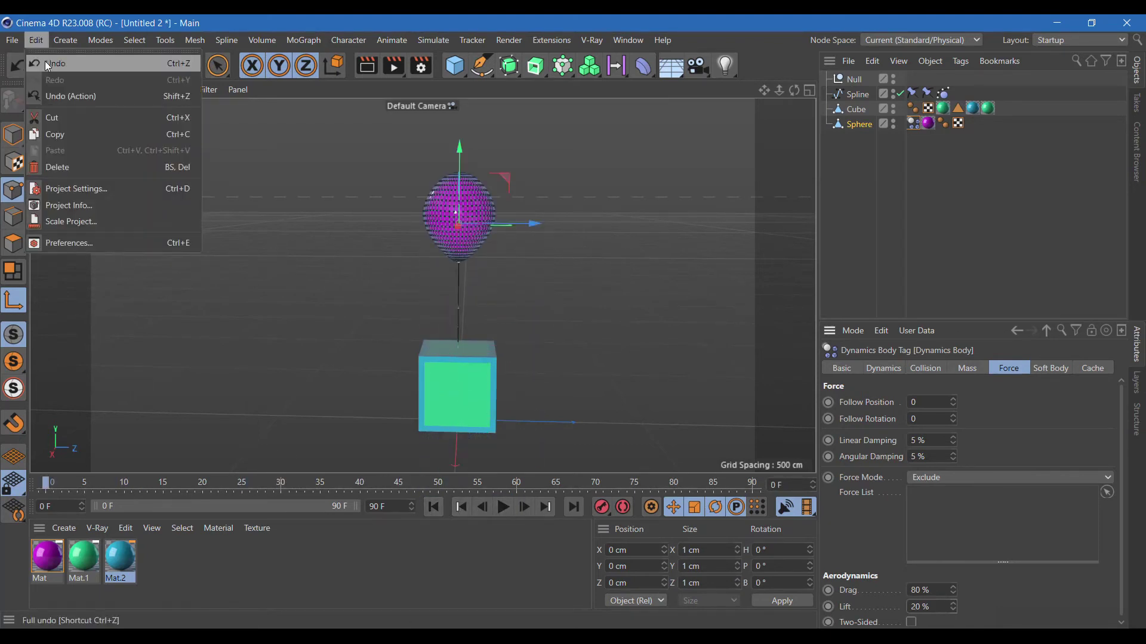
{"action": "mouse_move", "coordinate": [99, 40]}
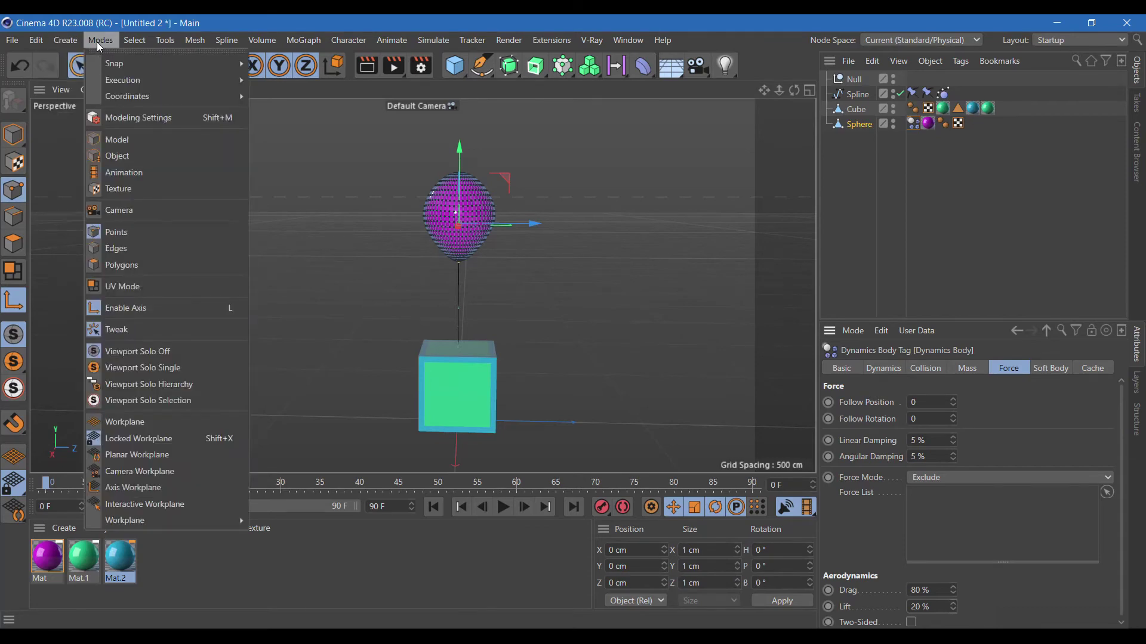
{"action": "left_click", "coordinate": [78, 190]}
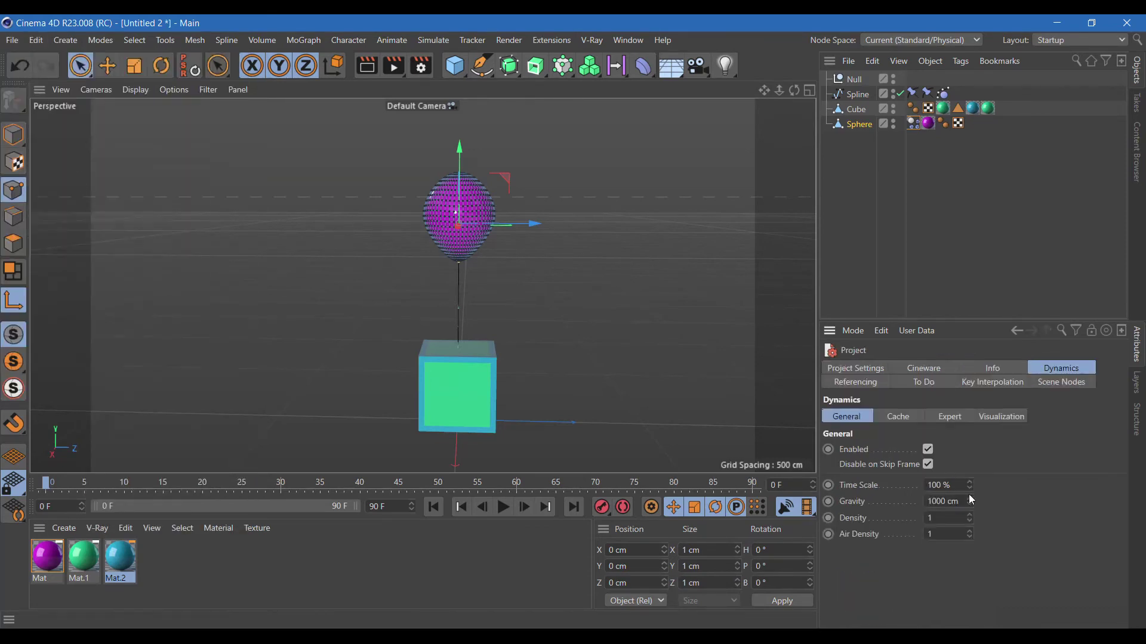
{"action": "type", "text": "-"}
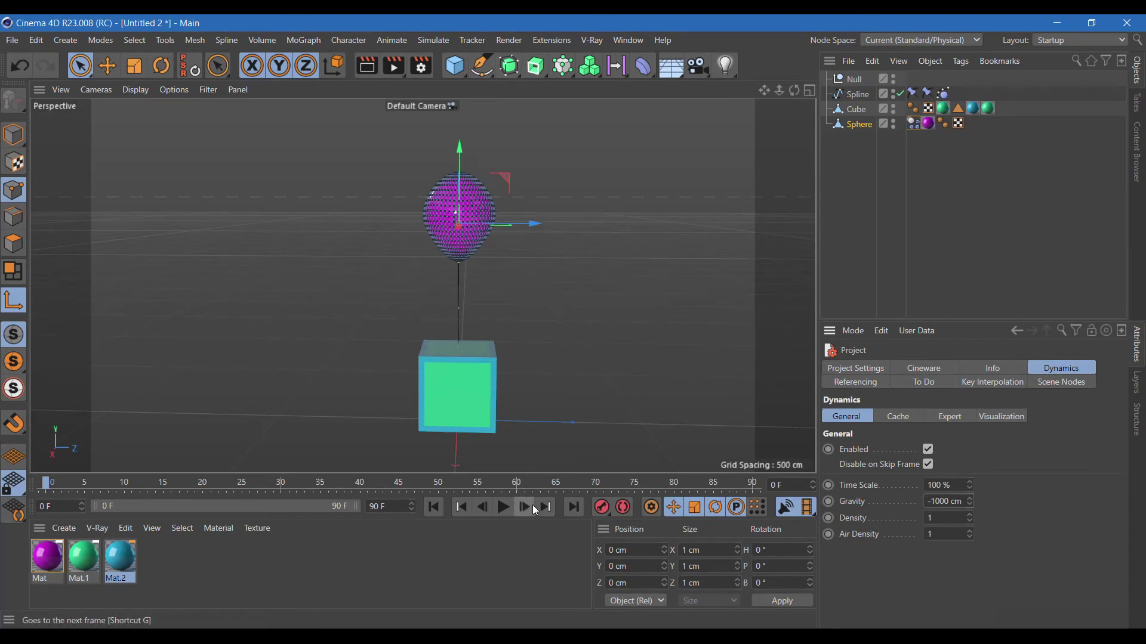
{"action": "left_click", "coordinate": [503, 508]}
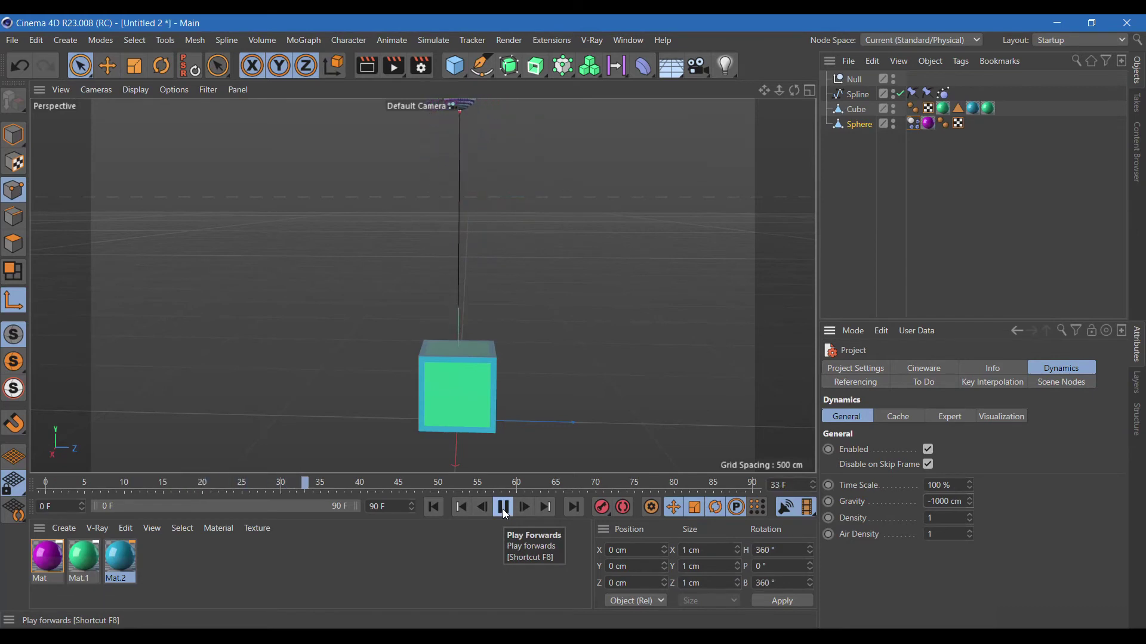
{"action": "left_click", "coordinate": [504, 510]}
{"action": "left_click", "coordinate": [435, 509]}
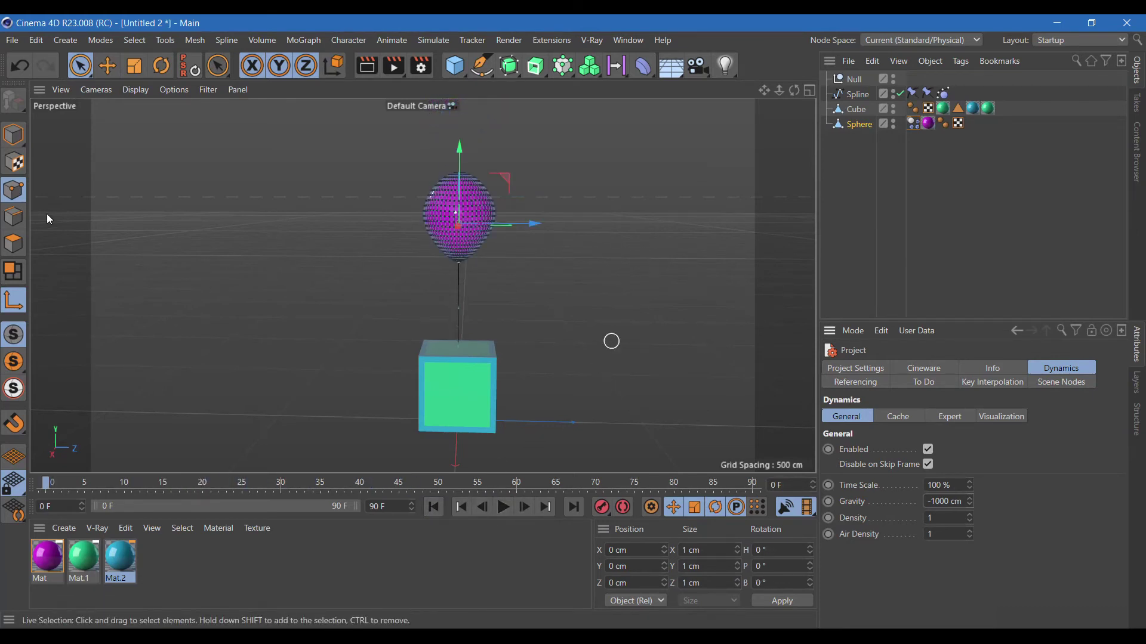
{"action": "left_click", "coordinate": [13, 135]}
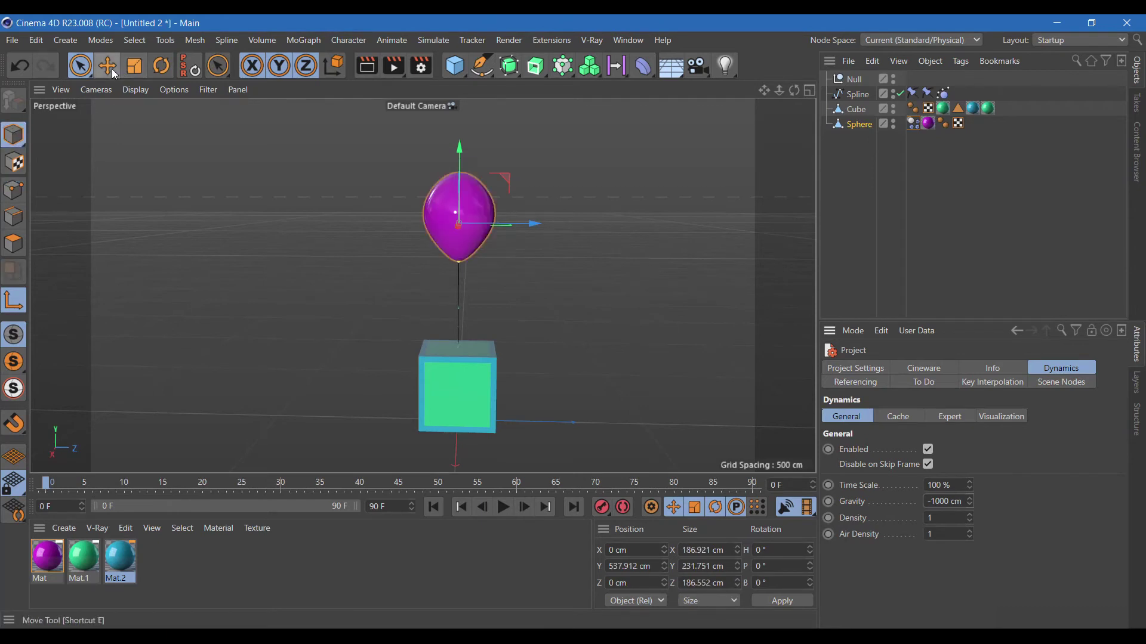
Add a Circle spline with a 1 cm radius
{"action": "left_click", "coordinate": [110, 70]}
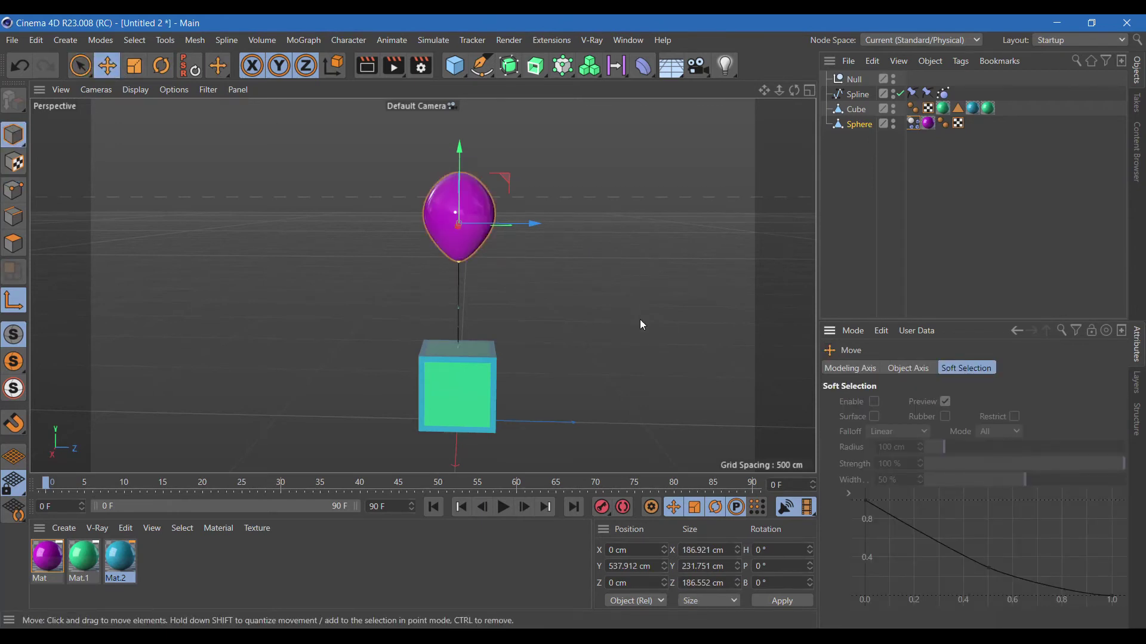
{"action": "left_click", "coordinate": [492, 70]}
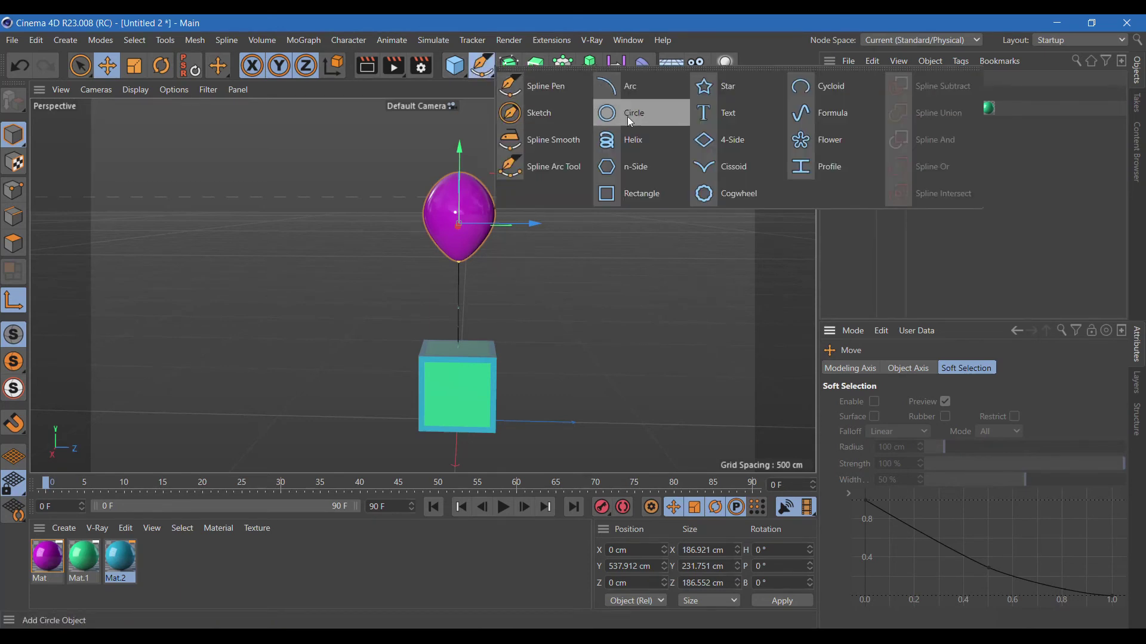
{"action": "left_click", "coordinate": [630, 113]}
{"action": "left_click", "coordinate": [929, 432]}
{"action": "type", "text": "1"}
{"action": "key", "text": "Return"}
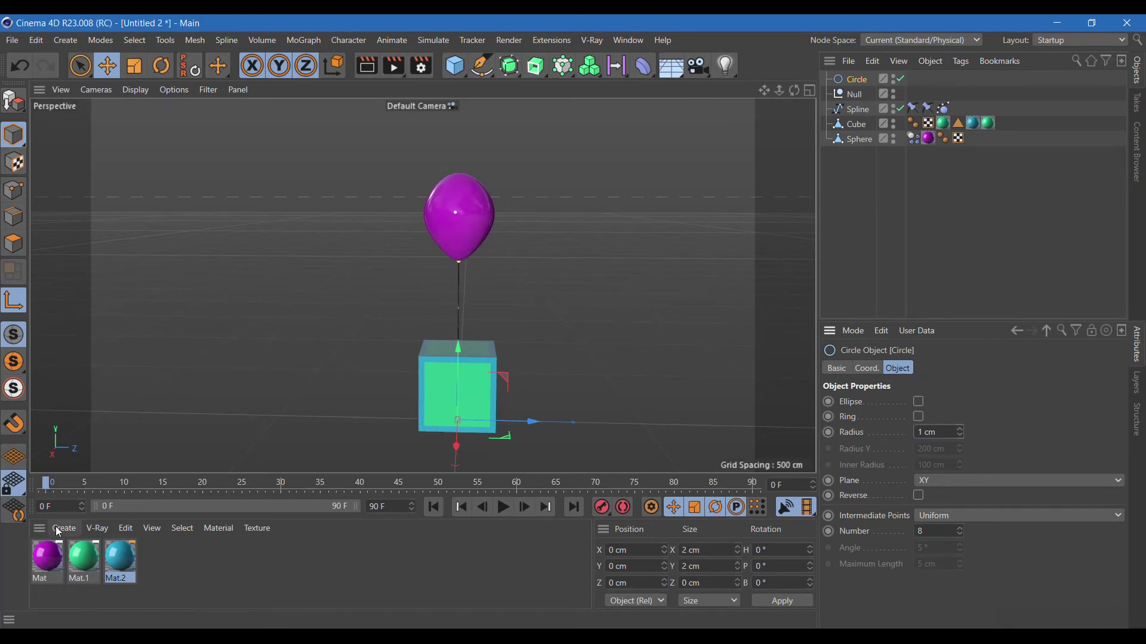
Create a new material Mat.3 and darken its Color value to 25%
{"action": "left_click", "coordinate": [60, 528]}
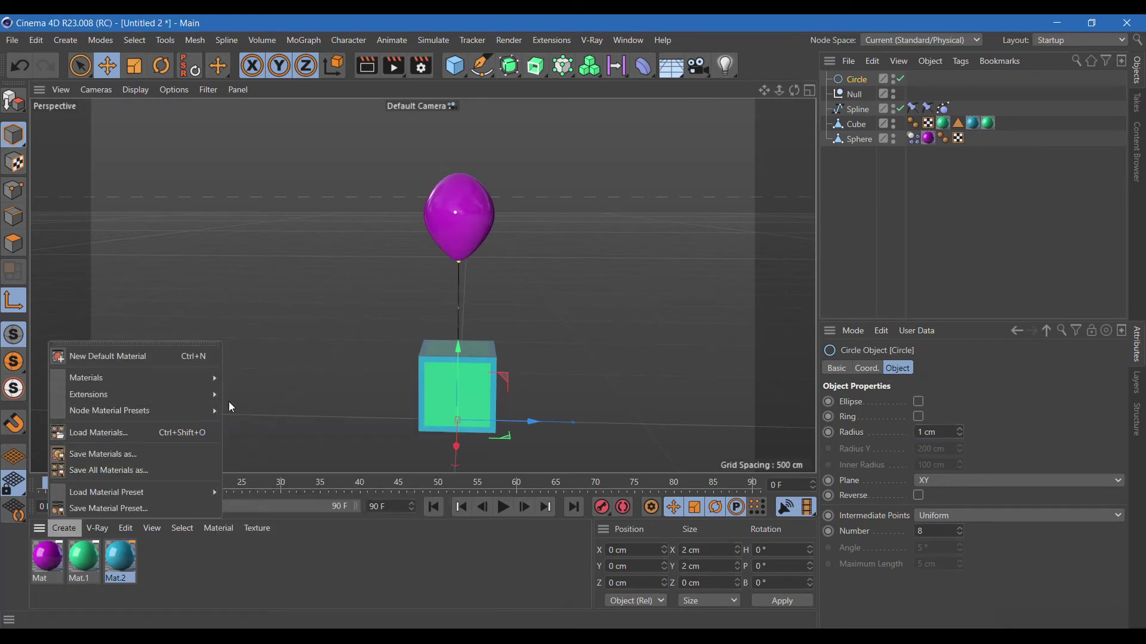
{"action": "left_click", "coordinate": [273, 399]}
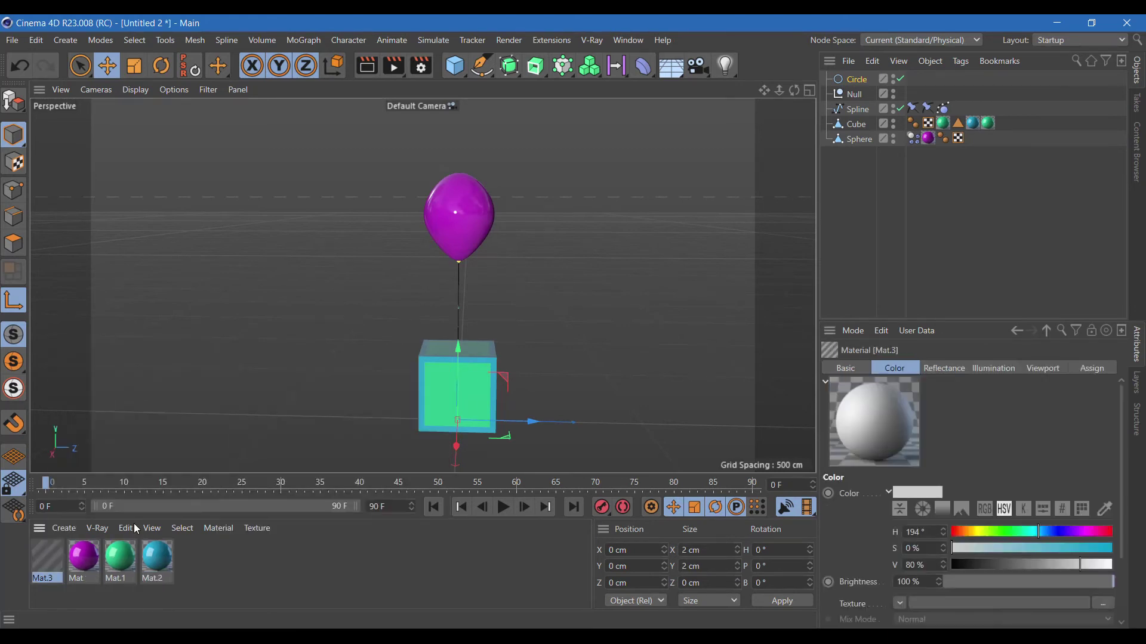
{"action": "double_click", "coordinate": [48, 558]}
{"action": "left_click", "coordinate": [513, 203]}
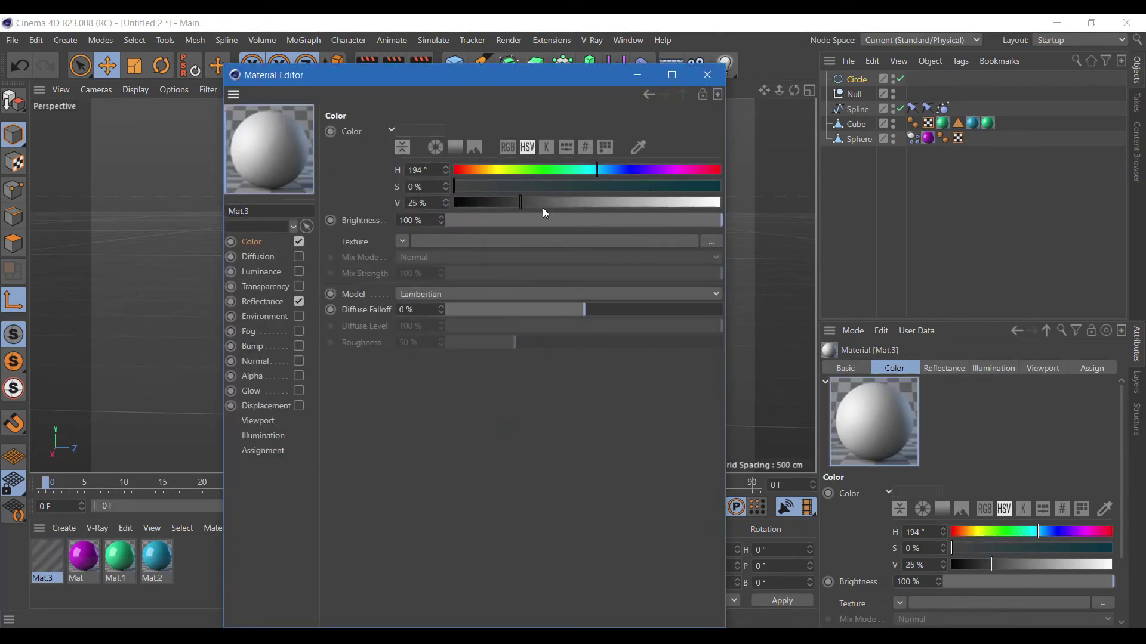
{"action": "left_click", "coordinate": [707, 74]}
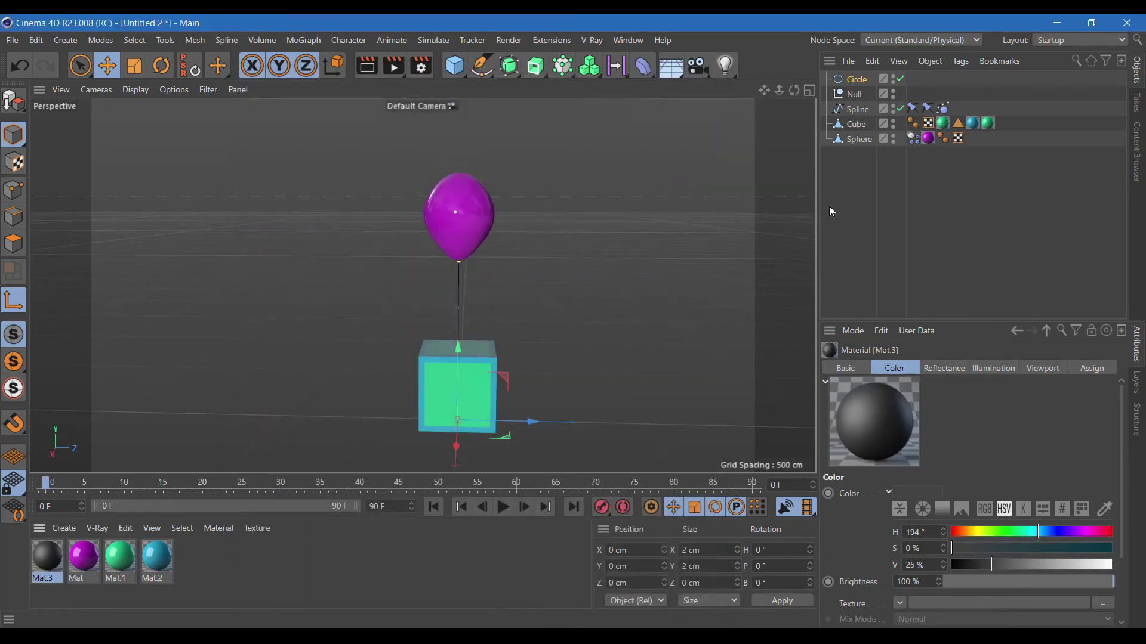
{"action": "left_click", "coordinate": [544, 78]}
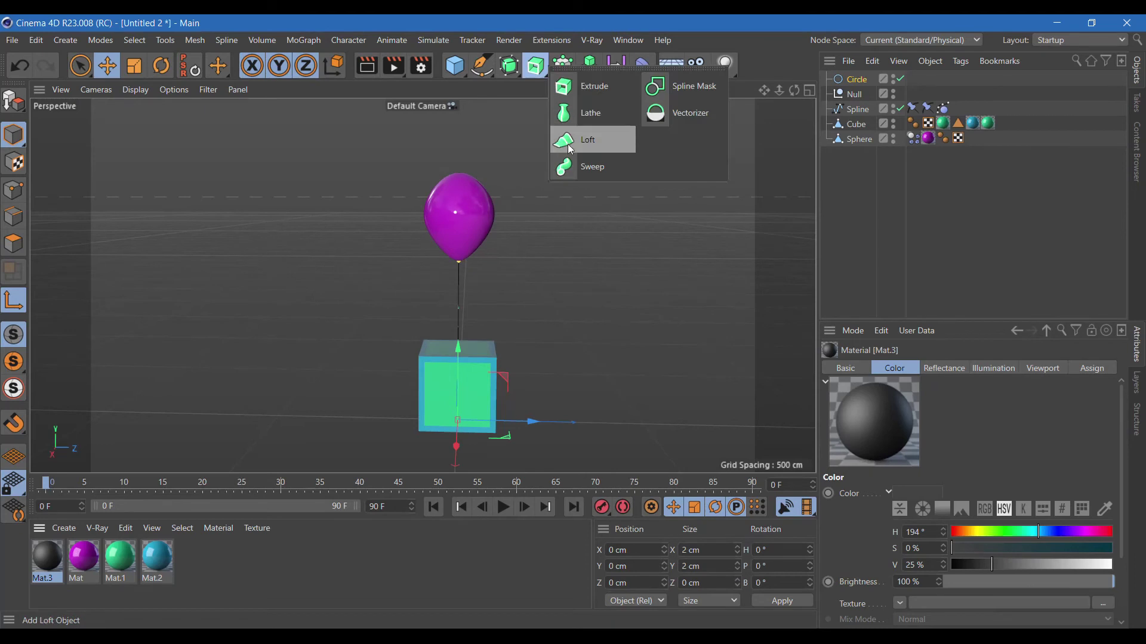
Add a Sweep containing the Circle and string Spline, and apply Mat.3 to it
{"action": "left_click", "coordinate": [572, 164]}
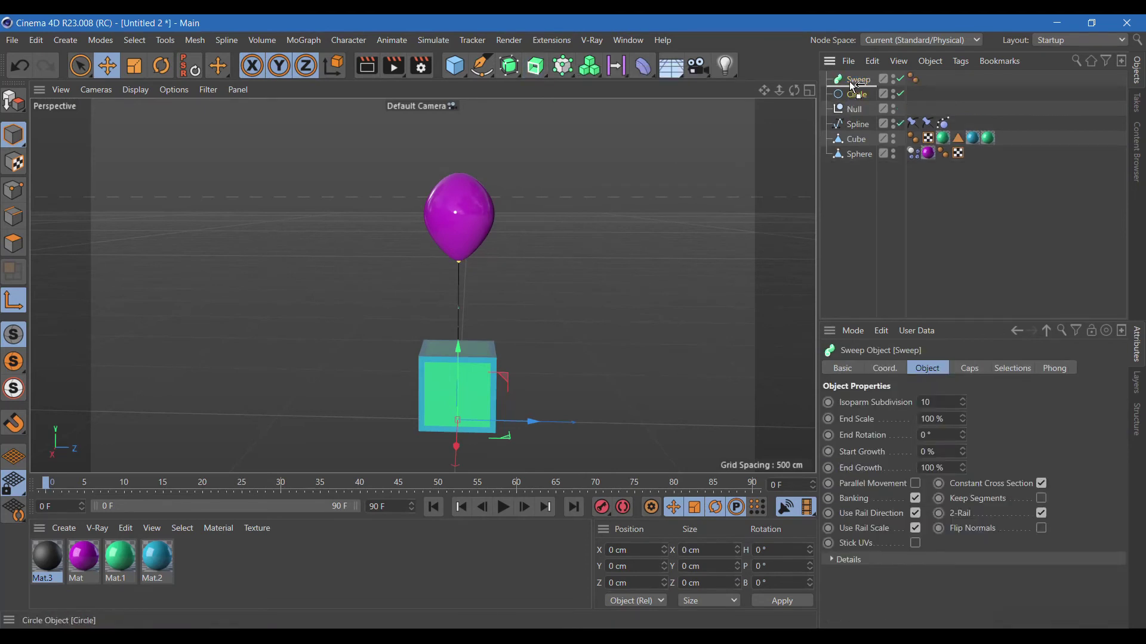
{"action": "left_click_drag", "start_coordinate": [852, 95], "coordinate": [857, 80]}
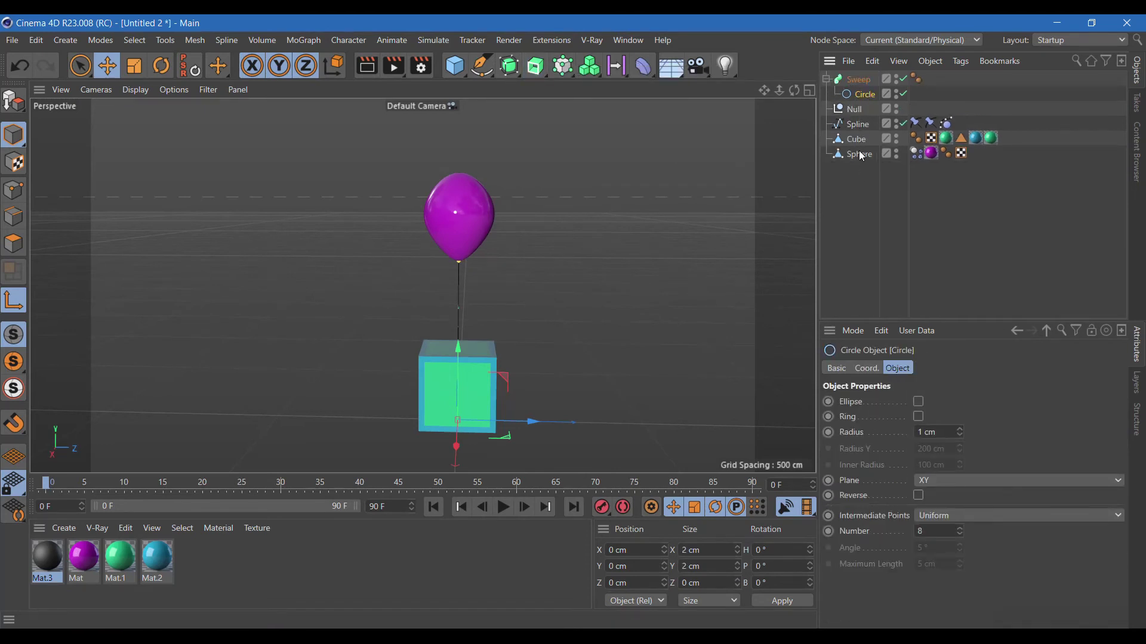
{"action": "left_click_drag", "start_coordinate": [857, 123], "coordinate": [859, 101]}
{"action": "left_click_drag", "start_coordinate": [52, 559], "coordinate": [764, 79]}
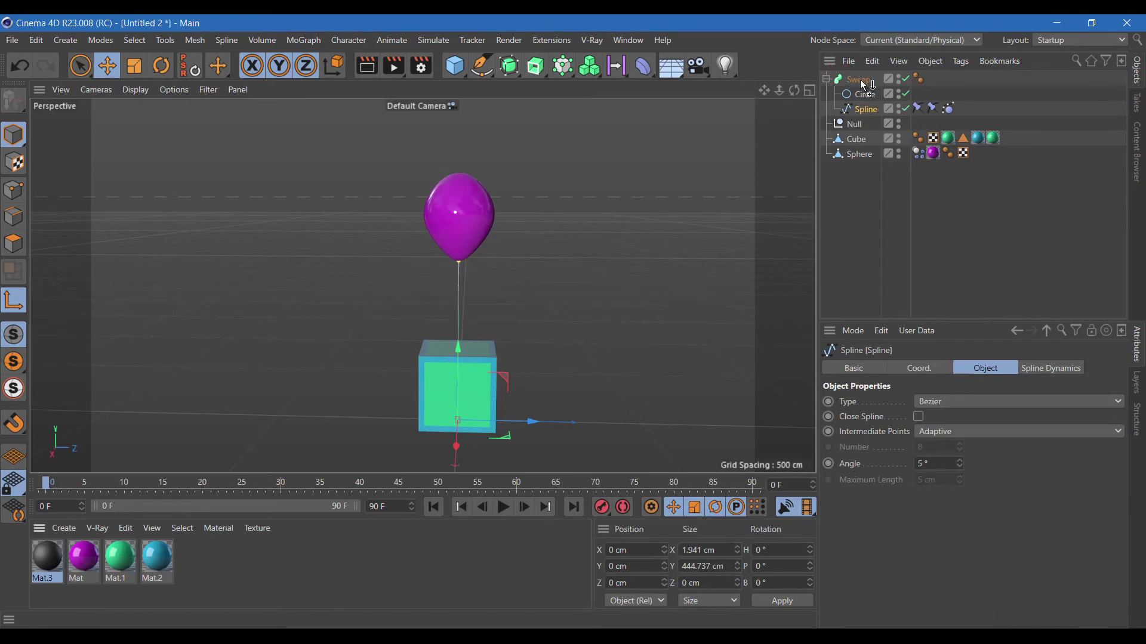
{"action": "left_click_drag", "start_coordinate": [863, 84], "coordinate": [862, 81]}
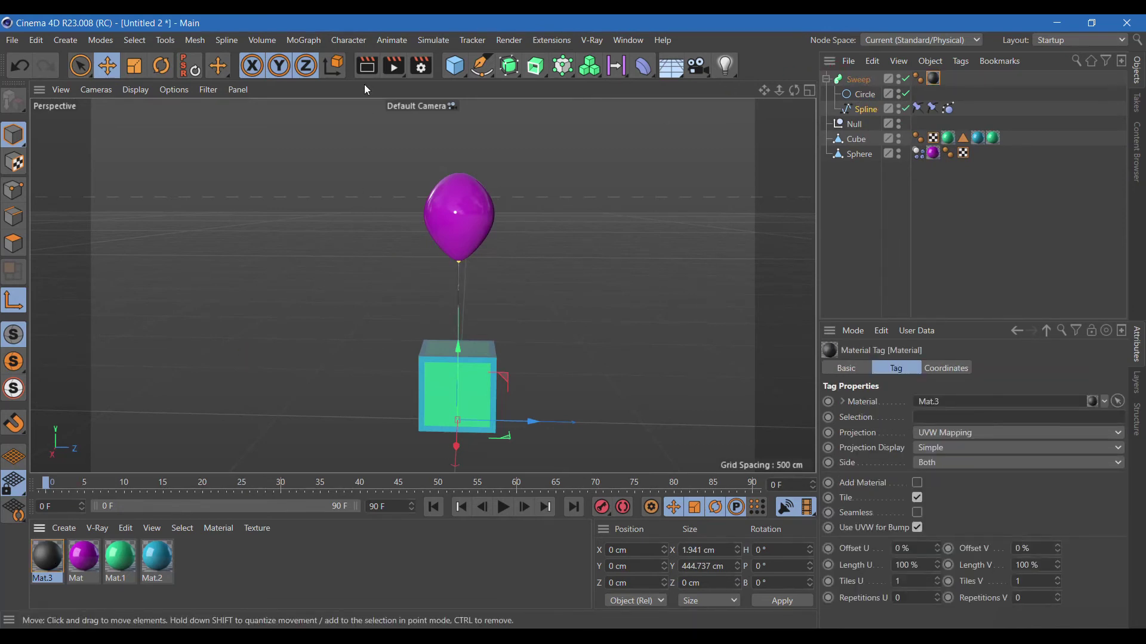
Render a quick preview and play the balloon simulation, rewinding to frame 0
{"action": "left_click", "coordinate": [366, 66]}
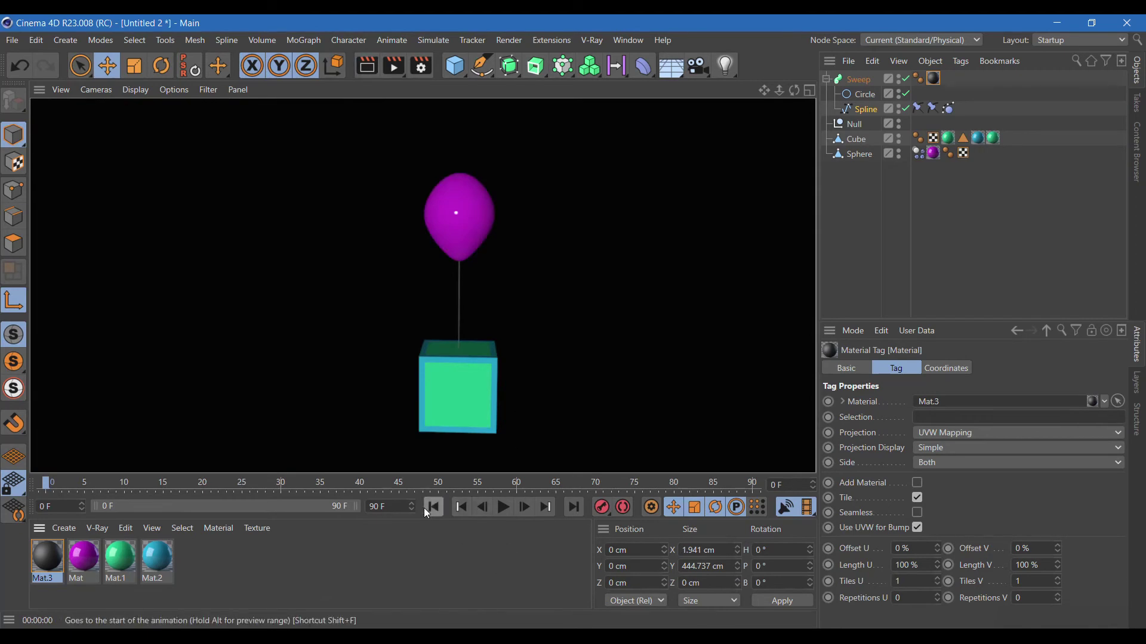
{"action": "left_click", "coordinate": [434, 507]}
{"action": "left_click", "coordinate": [501, 508]}
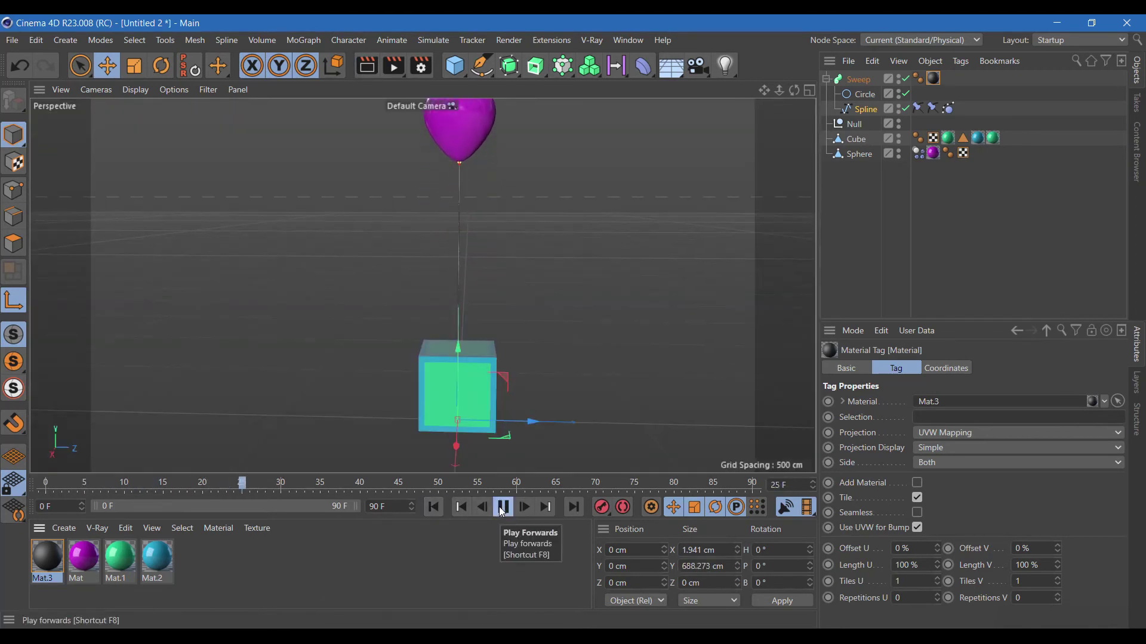
{"action": "left_click", "coordinate": [502, 508]}
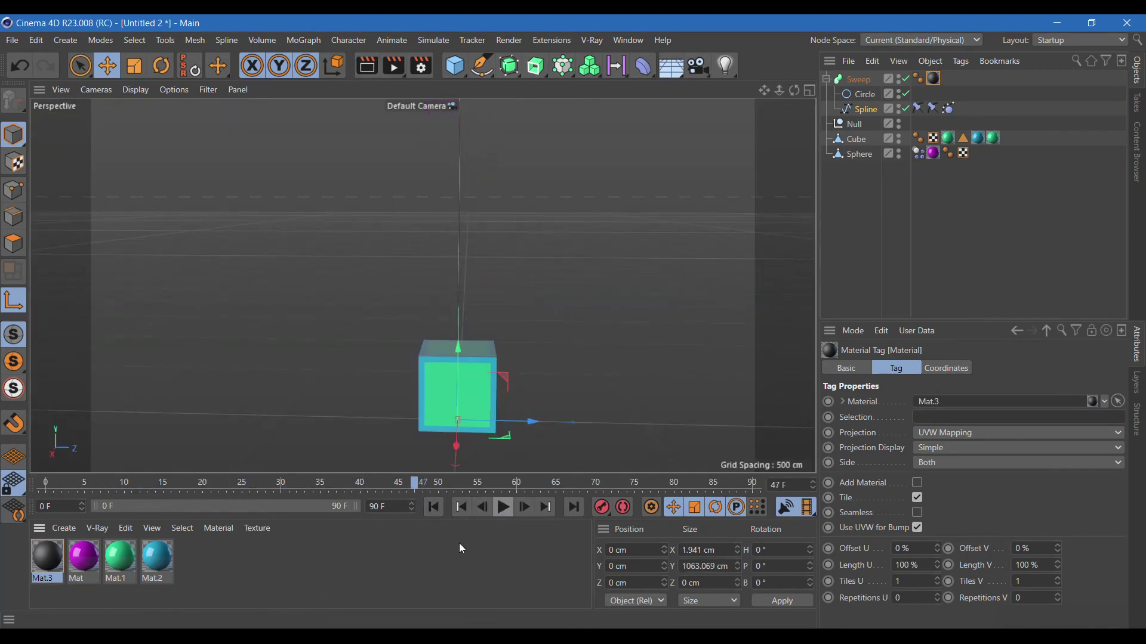
{"action": "left_click", "coordinate": [434, 507]}
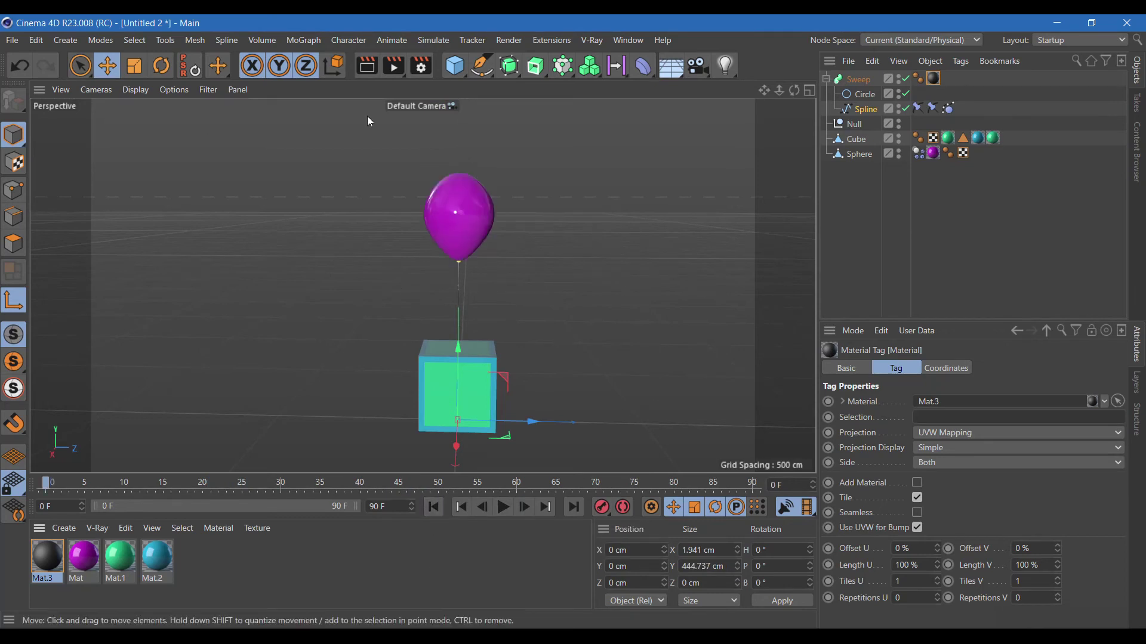
{"action": "left_click", "coordinate": [432, 41]}
{"action": "mouse_move", "coordinate": [456, 81]}
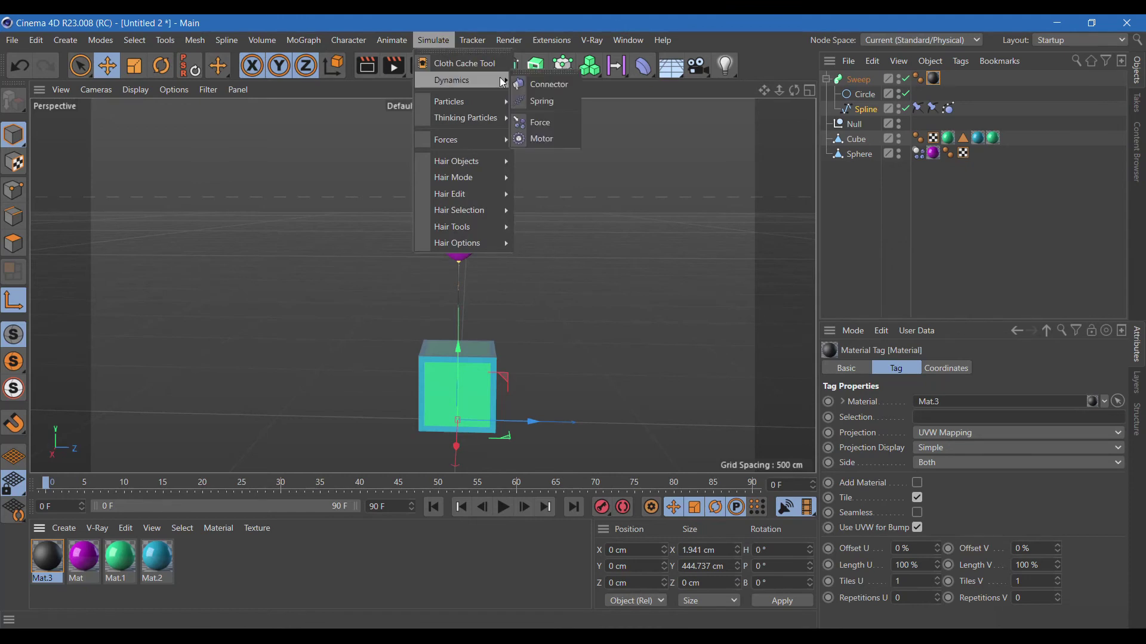
Add a Spring linking the Null to a Polygon Point on the Sphere, then test the simulation
{"action": "left_click", "coordinate": [541, 101]}
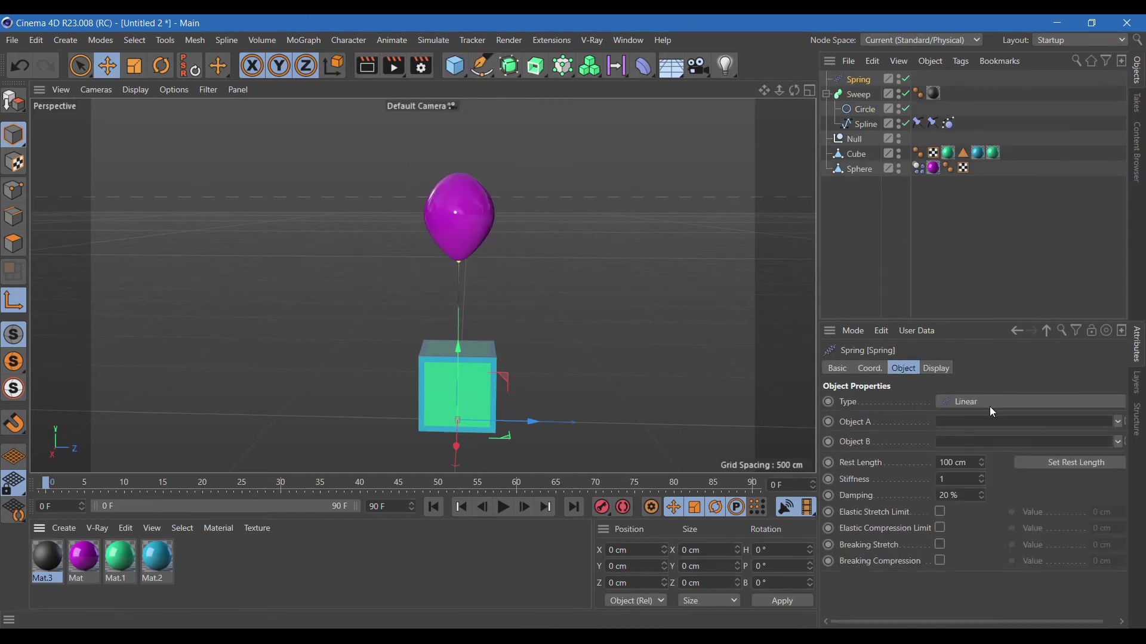
{"action": "left_click_drag", "start_coordinate": [855, 139], "coordinate": [958, 425]}
{"action": "left_click_drag", "start_coordinate": [857, 170], "coordinate": [952, 458]}
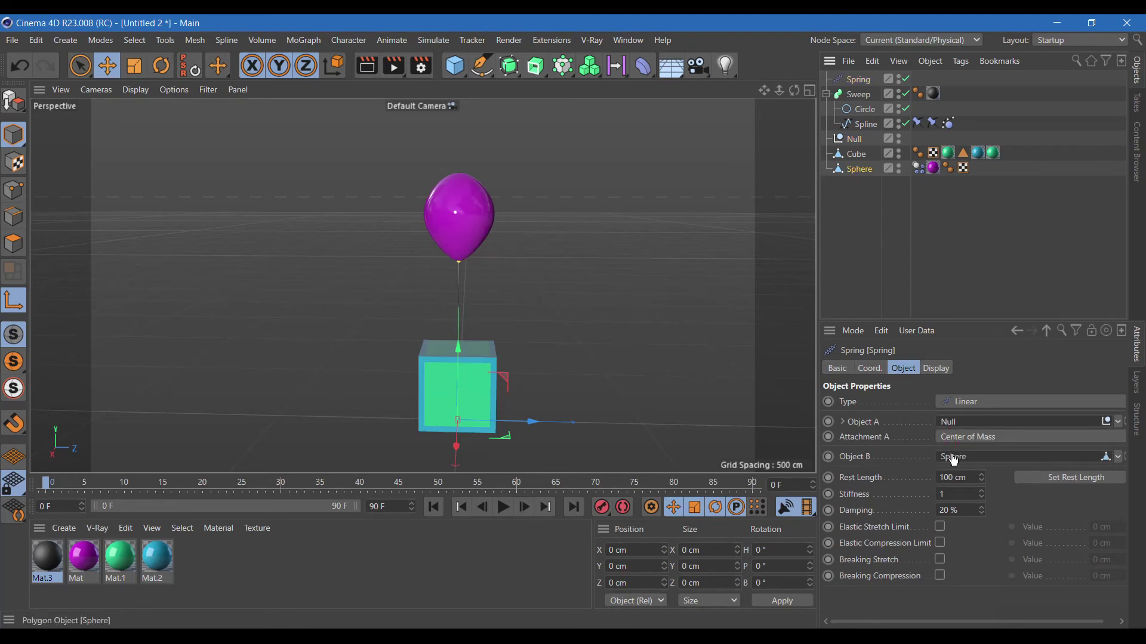
{"action": "left_click", "coordinate": [996, 471]}
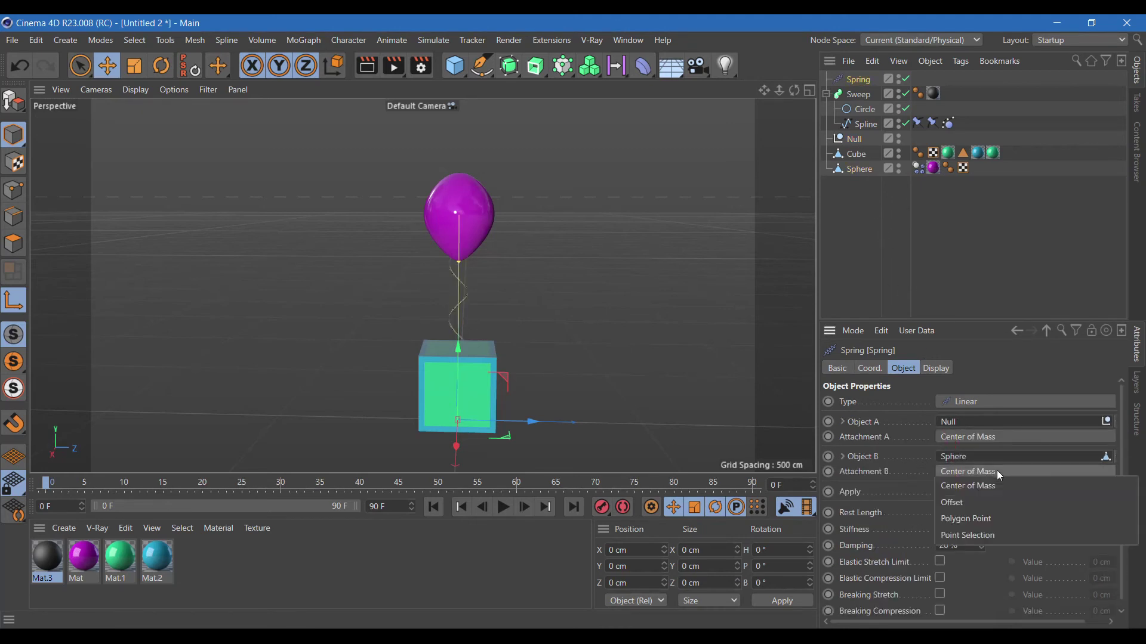
{"action": "left_click", "coordinate": [967, 515]}
{"action": "left_click", "coordinate": [503, 508]}
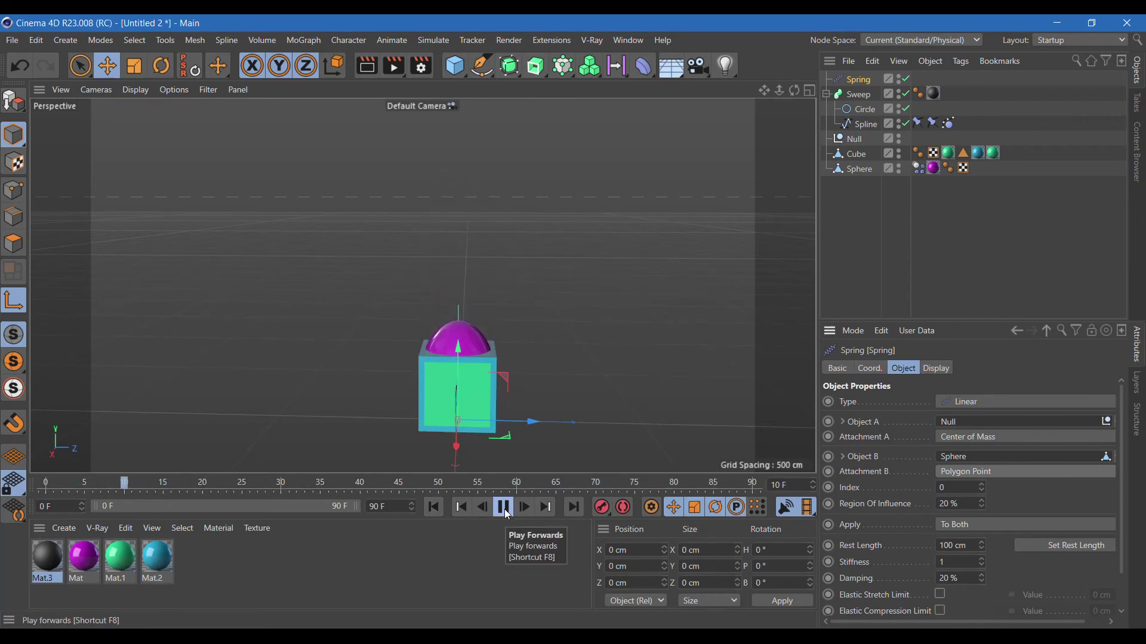
{"action": "left_click", "coordinate": [433, 507]}
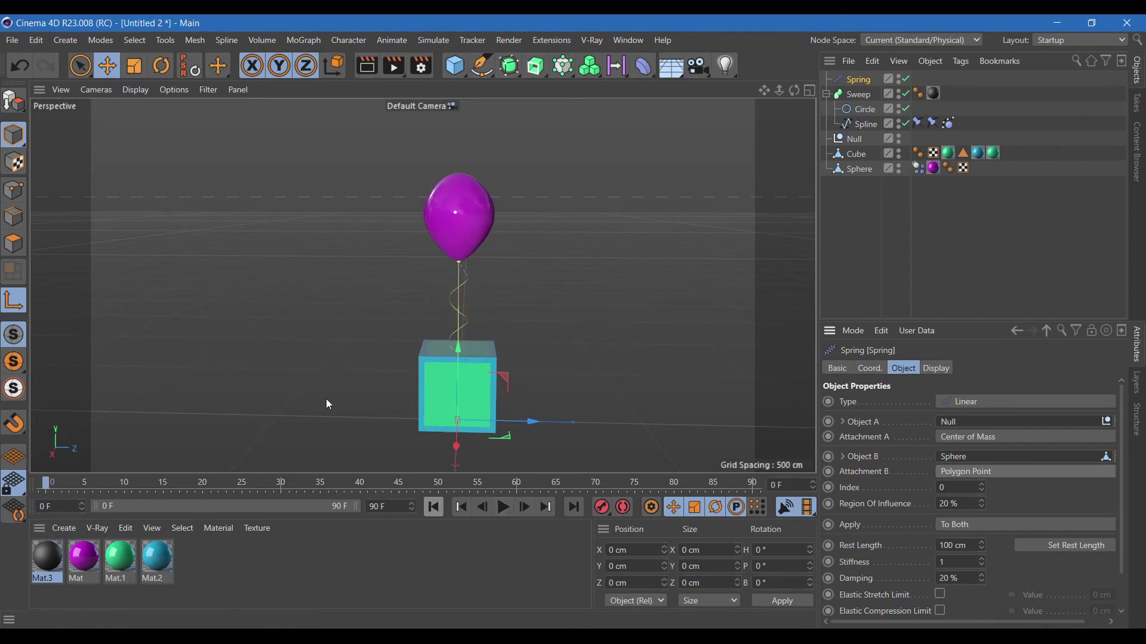
{"action": "left_click", "coordinate": [37, 41]}
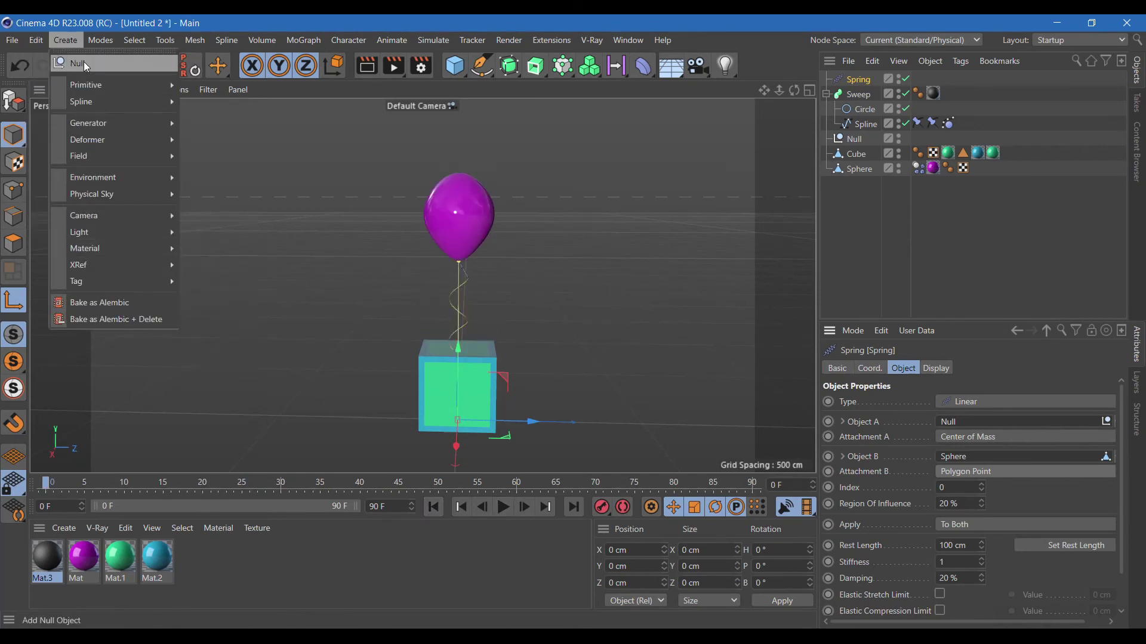
Check the project's dynamics settings, replay the simulation, and move the Cube below the Sphere
{"action": "mouse_move", "coordinate": [36, 39]}
{"action": "left_click", "coordinate": [105, 192]}
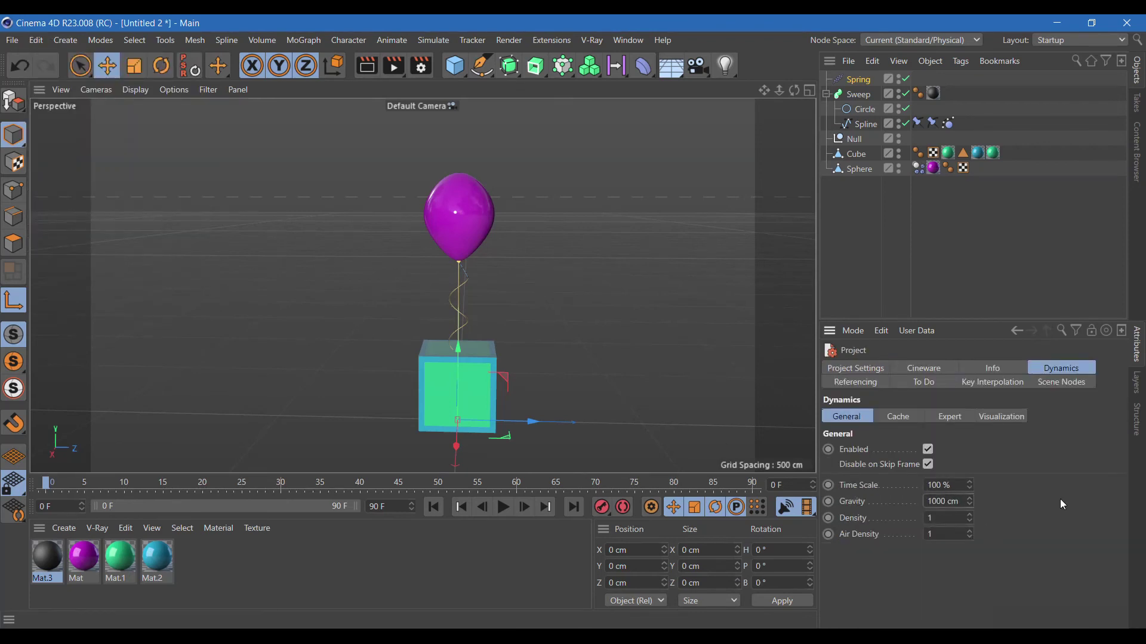
{"action": "left_click", "coordinate": [503, 507]}
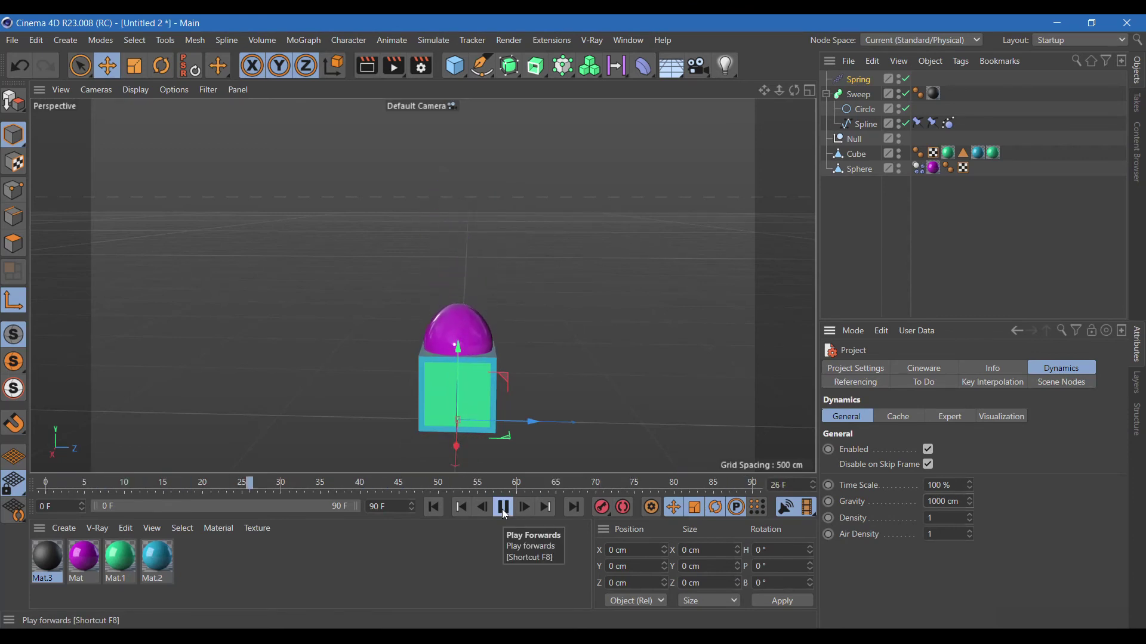
{"action": "left_click", "coordinate": [503, 508]}
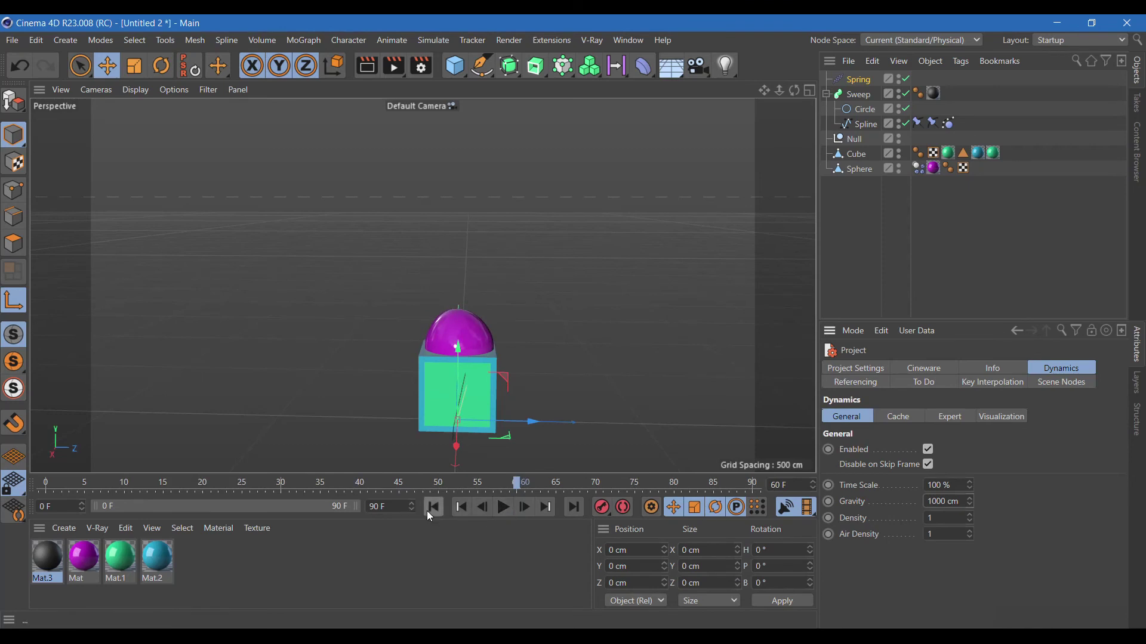
{"action": "left_click", "coordinate": [432, 514]}
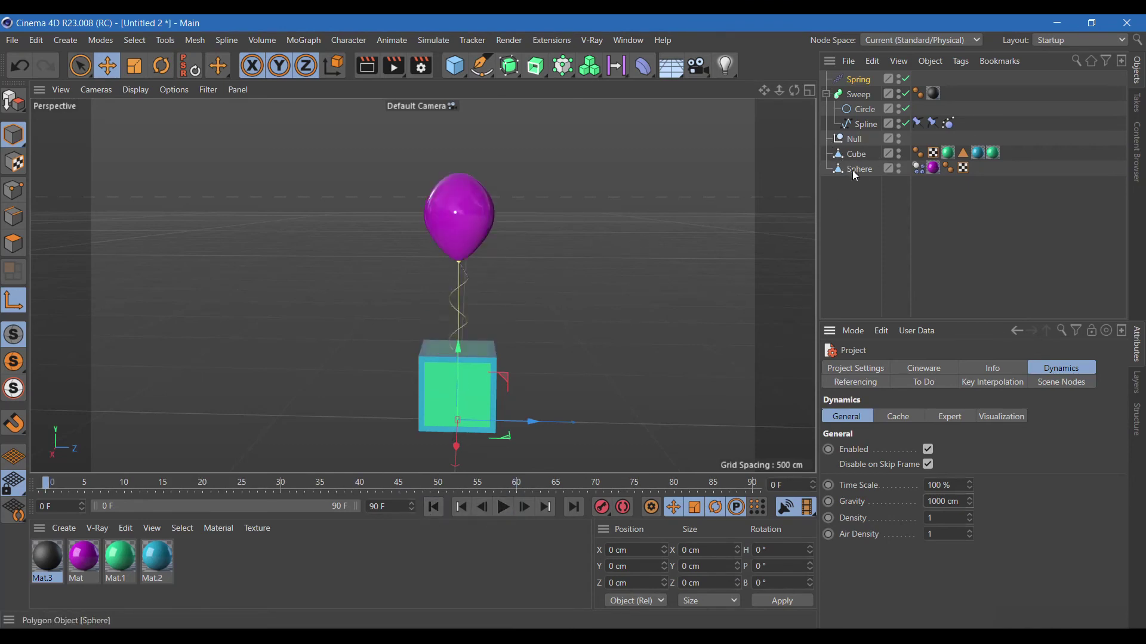
{"action": "left_click_drag", "start_coordinate": [854, 154], "coordinate": [843, 213]}
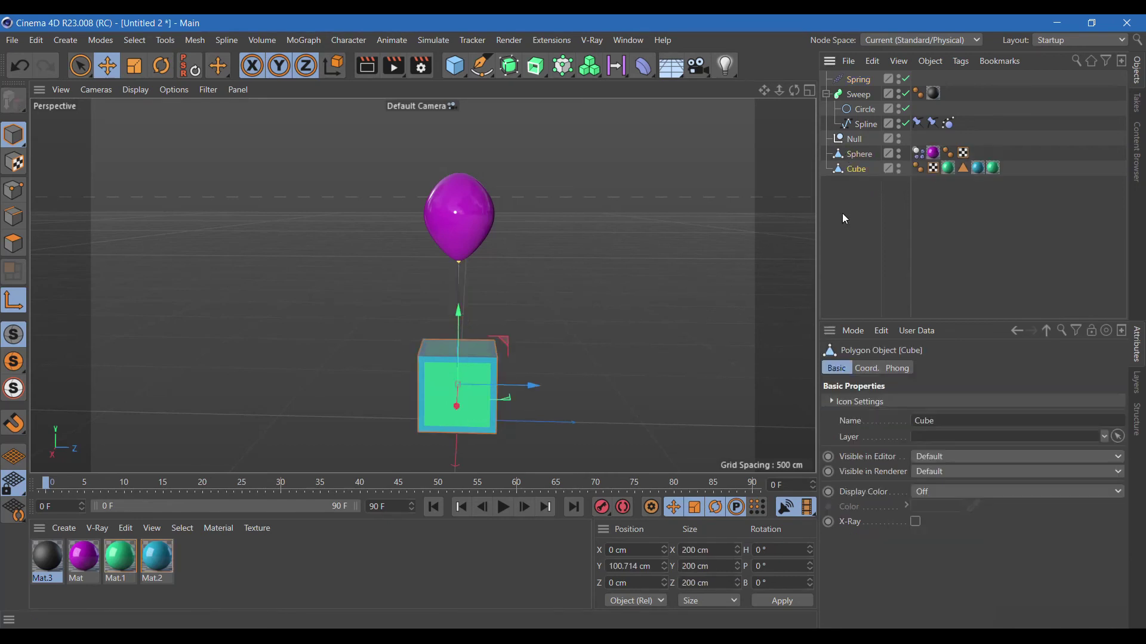
Inspect the Cube's Dynamics Body forces, then open the string Spline's interpolation Type list
{"action": "left_click", "coordinate": [826, 94]}
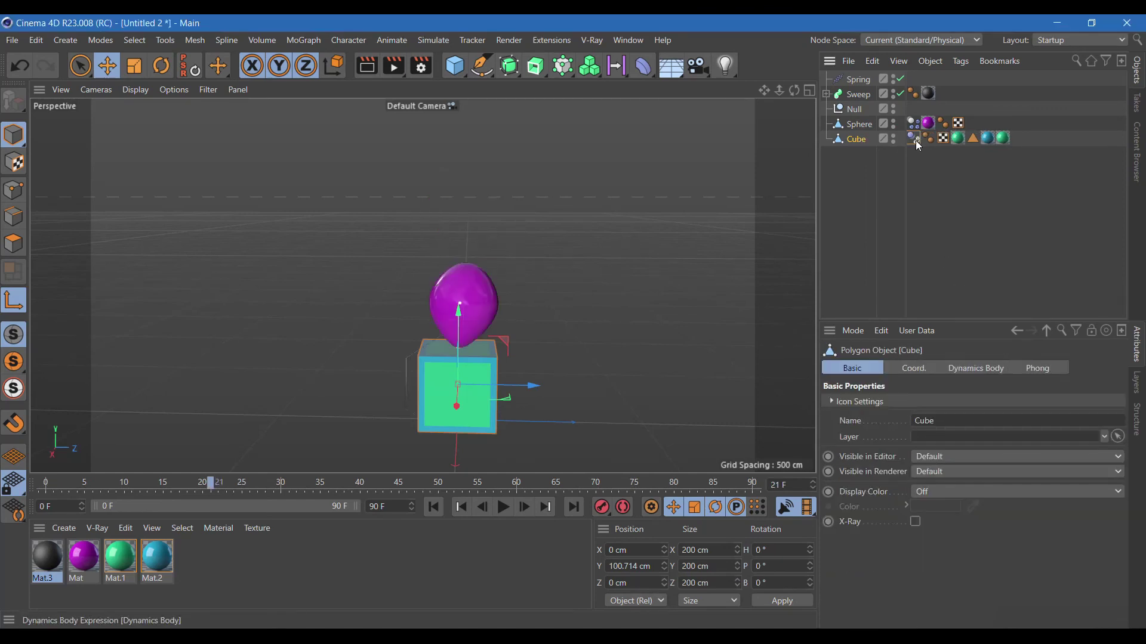
{"action": "left_click", "coordinate": [916, 141]}
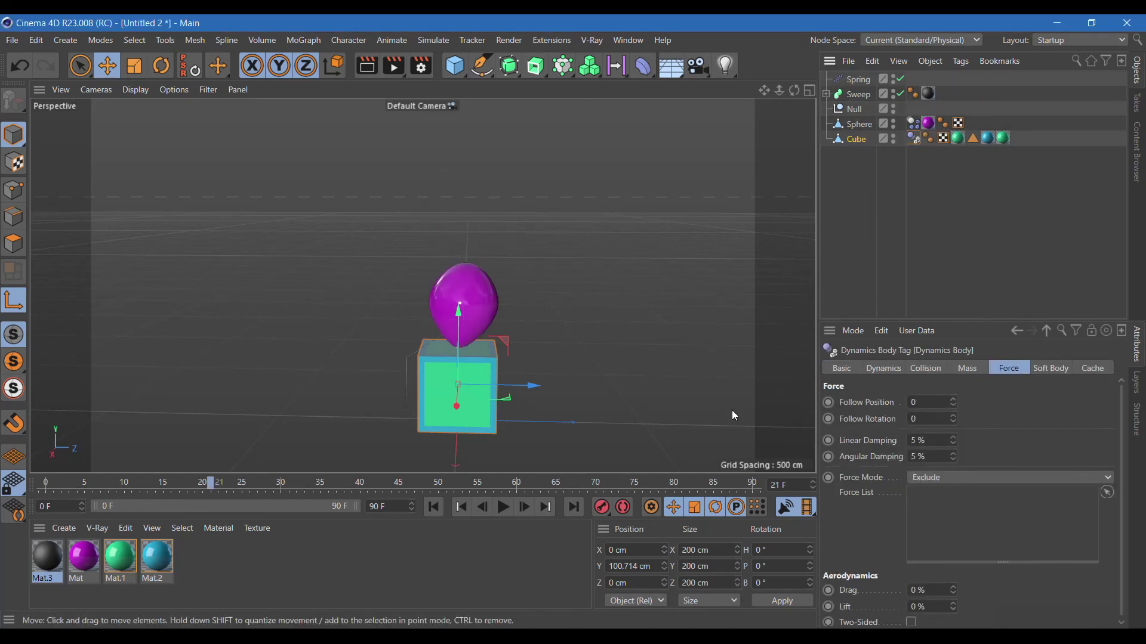
{"action": "left_click", "coordinate": [827, 94]}
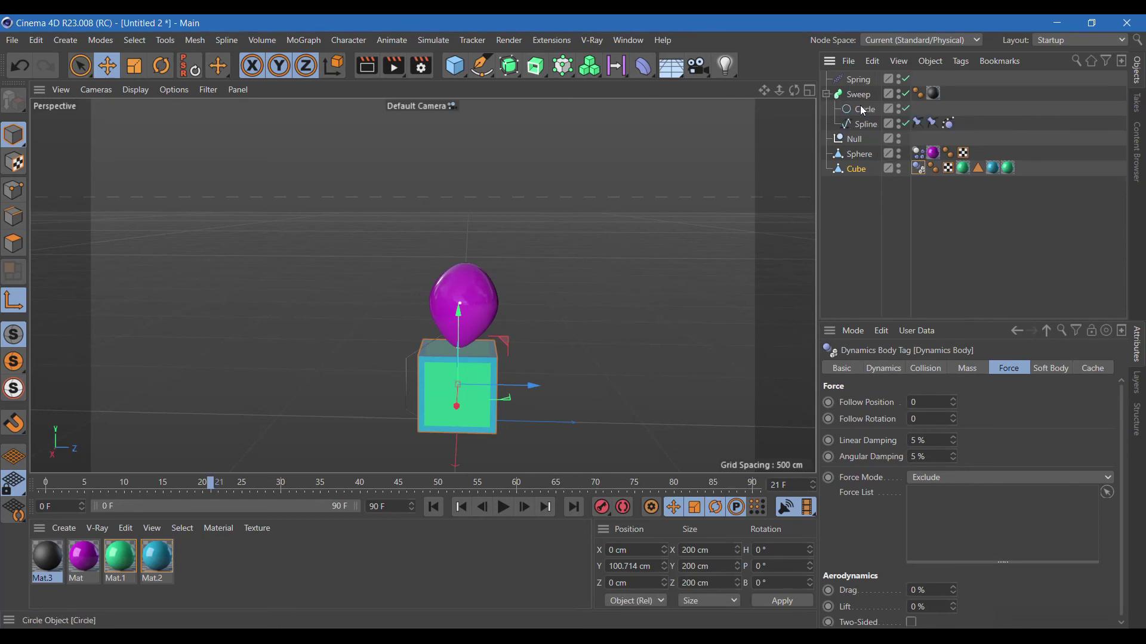
{"action": "left_click", "coordinate": [863, 125]}
{"action": "left_click", "coordinate": [961, 400]}
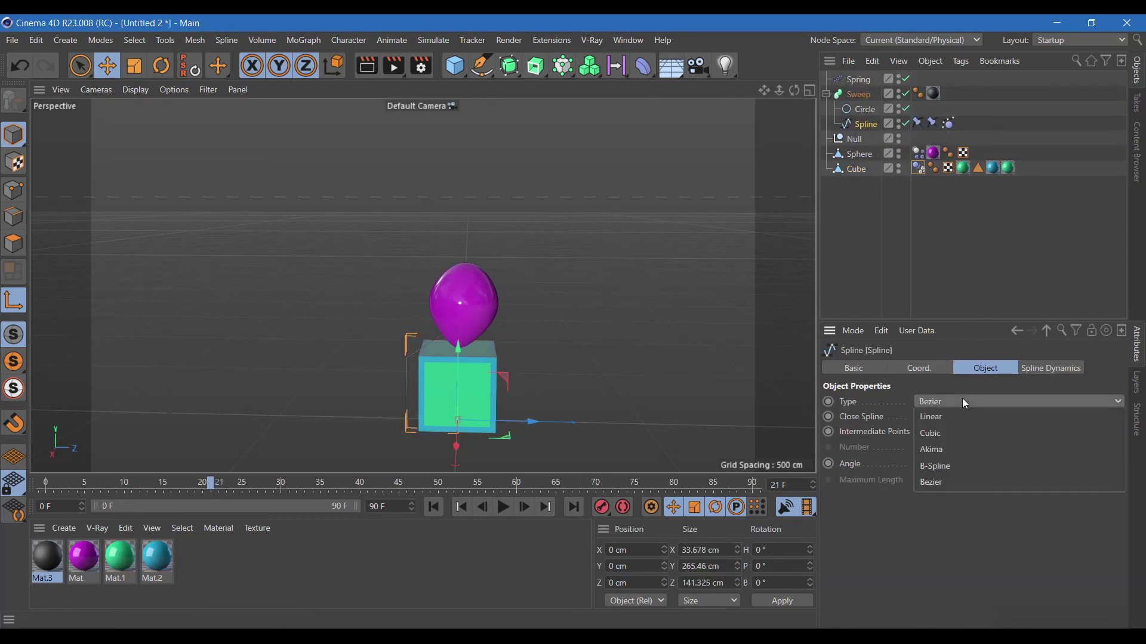
Set the string Spline type to B-Spline, frame the balloon and cube, and test-play
{"action": "left_click", "coordinate": [951, 468]}
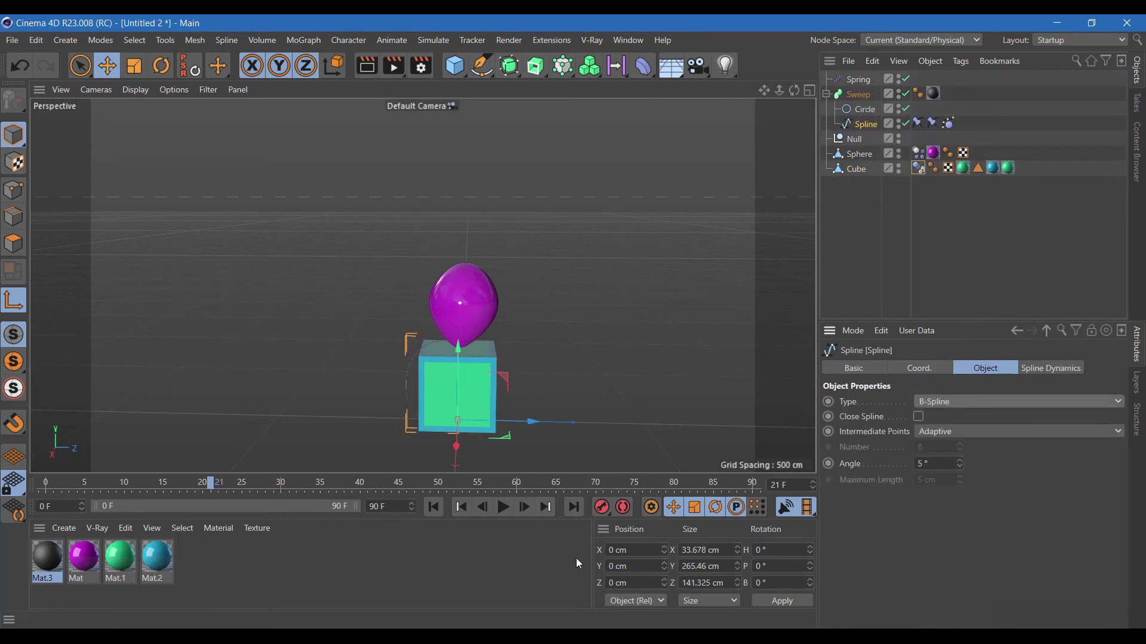
{"action": "scroll", "coordinate": [440, 359], "scroll_direction": "up", "scroll_amount": 2}
{"action": "scroll", "coordinate": [441, 359], "scroll_direction": "up", "scroll_amount": 2}
{"action": "left_click_drag", "start_coordinate": [774, 91], "coordinate": [724, 249]}
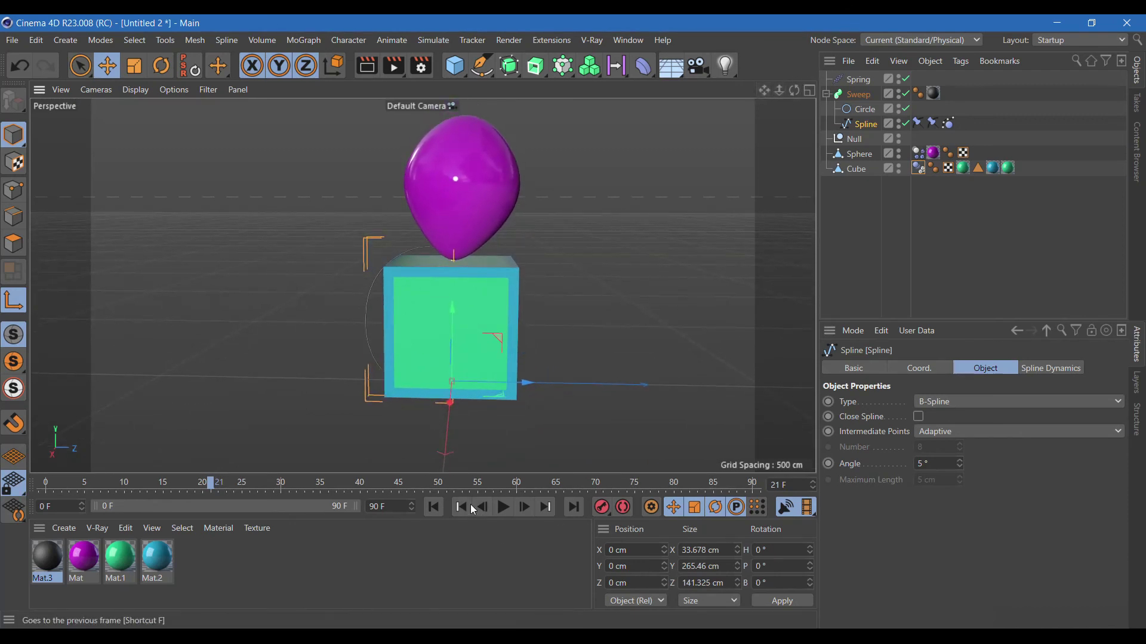
{"action": "left_click", "coordinate": [430, 510]}
{"action": "left_click", "coordinate": [502, 510]}
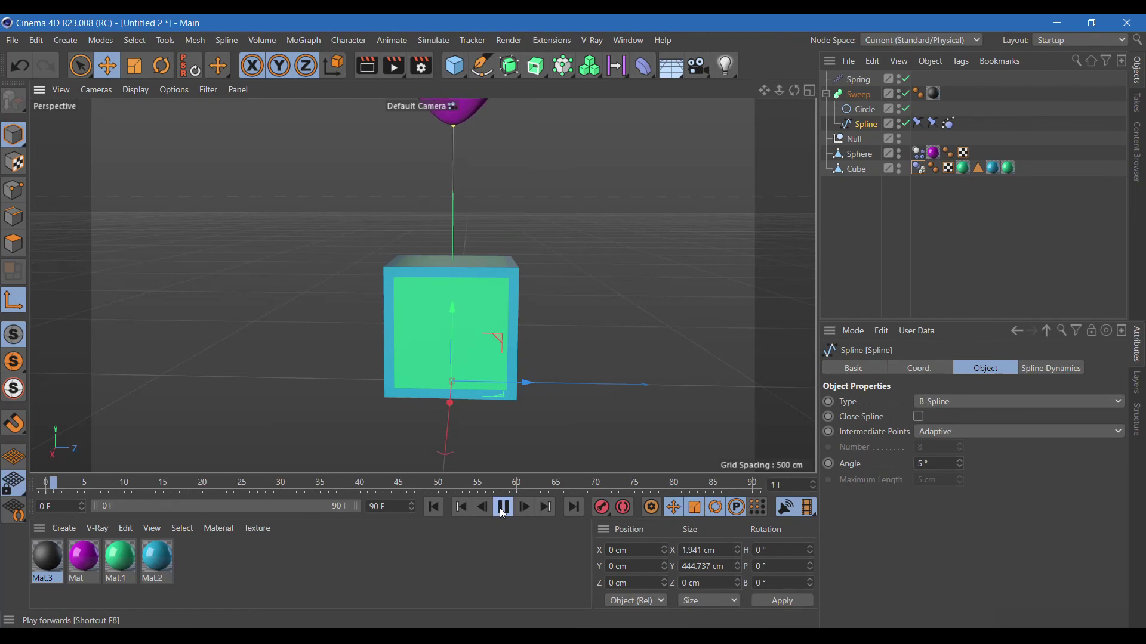
{"action": "left_click", "coordinate": [503, 507]}
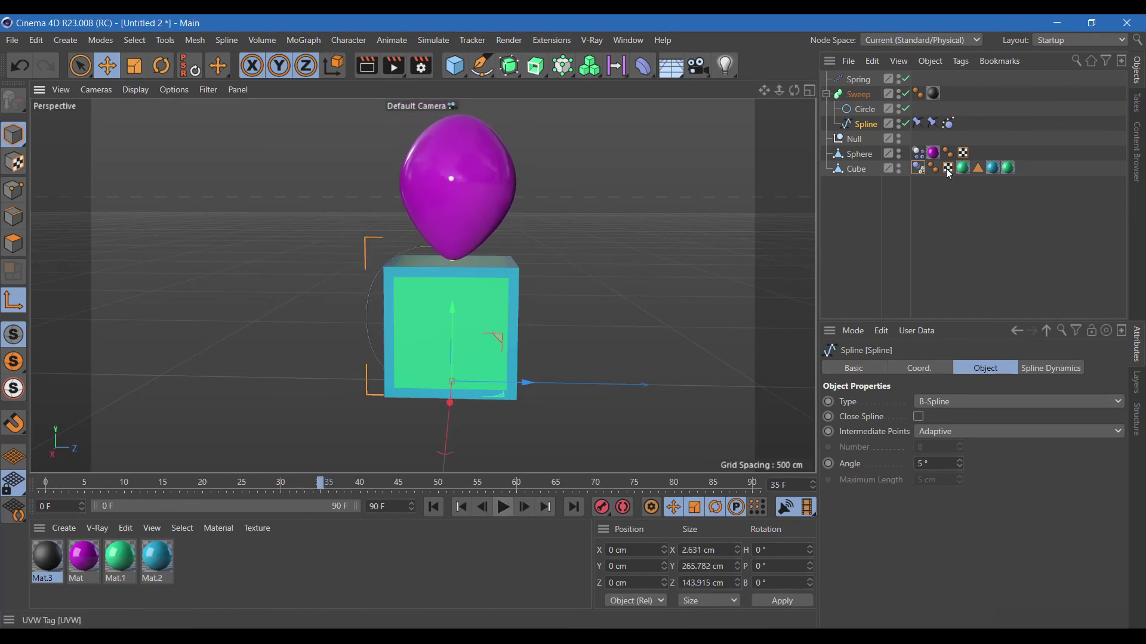
Hide the Cube in the viewport, replay the simulation, and select everything from Spring through Sphere
{"action": "left_click", "coordinate": [898, 167]}
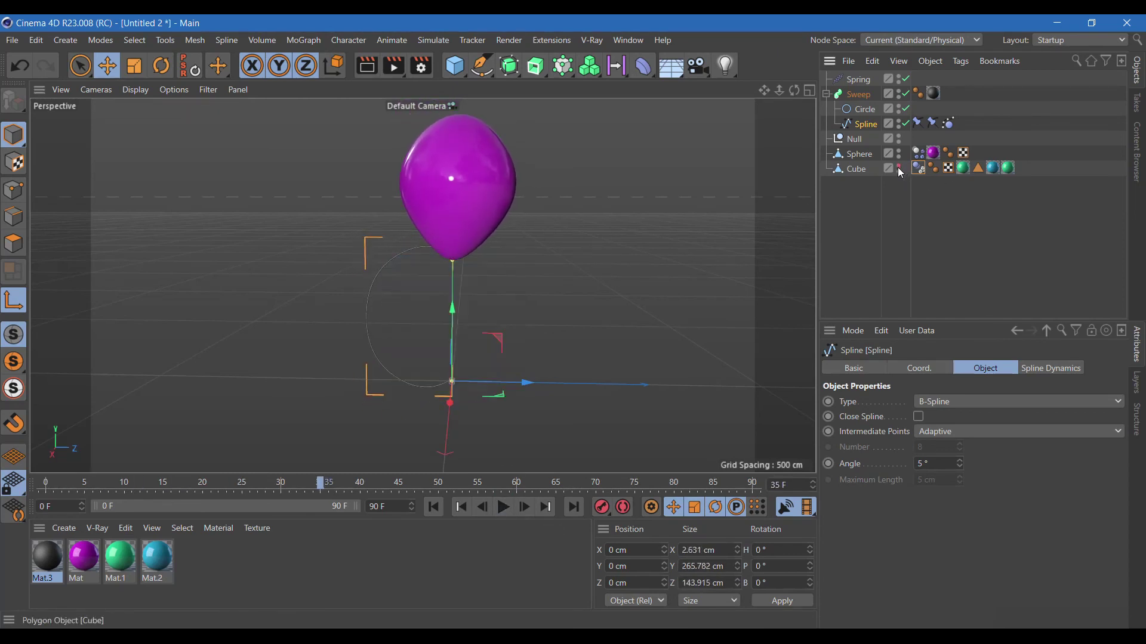
{"action": "left_click", "coordinate": [433, 507]}
{"action": "left_click", "coordinate": [503, 507]}
{"action": "left_click", "coordinate": [503, 507]}
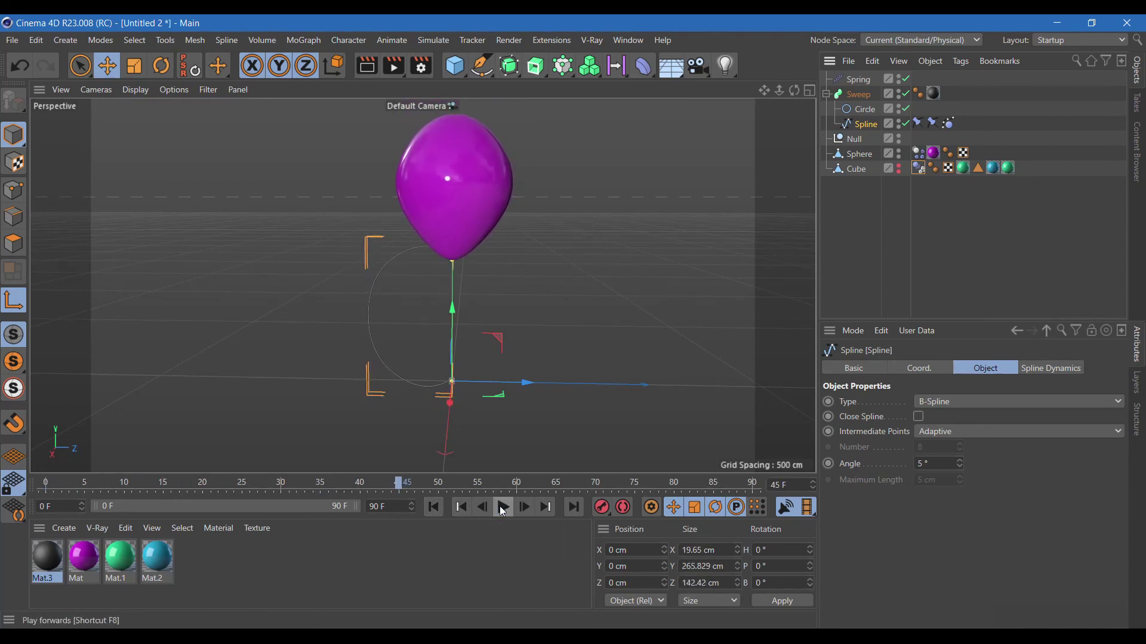
{"action": "left_click", "coordinate": [434, 507]}
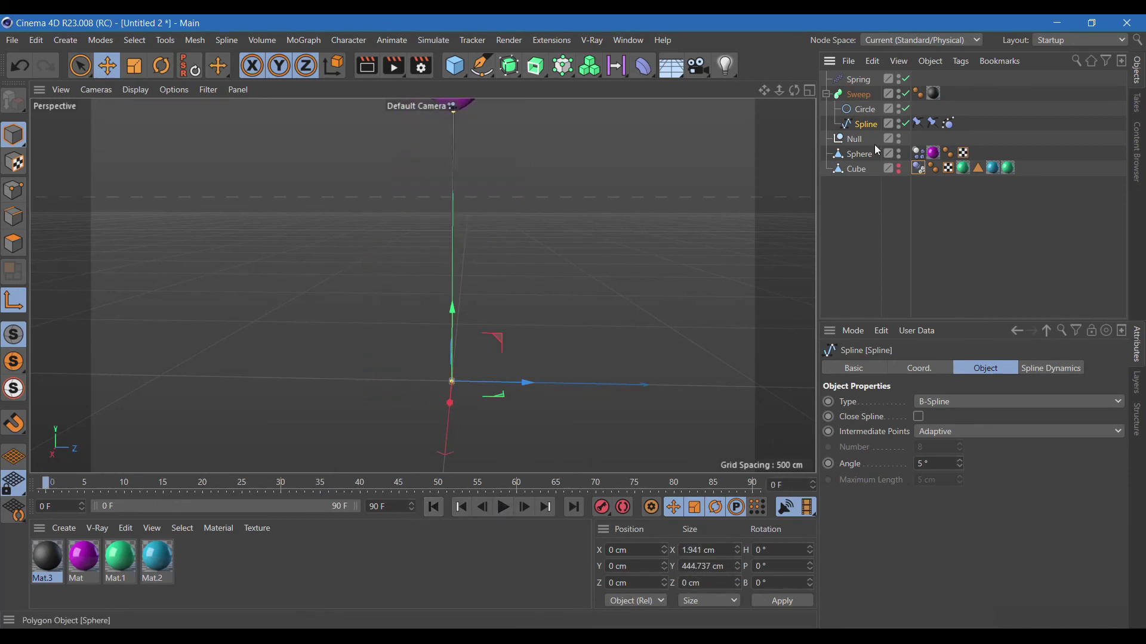
{"action": "left_click", "coordinate": [826, 94]}
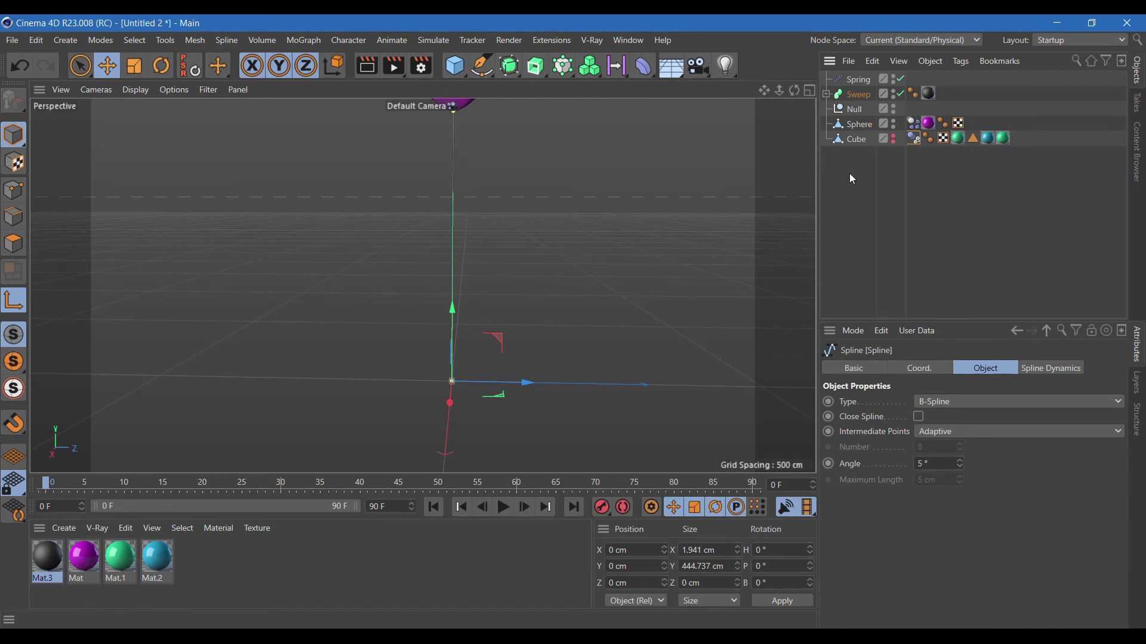
{"action": "left_click", "coordinate": [858, 80]}
{"action": "left_click", "coordinate": [852, 125], "text": "shift"}
Group the spring, string and sphere under a Null, copy it into Null.1–Null.5, and play
{"action": "right_click", "coordinate": [852, 126]}
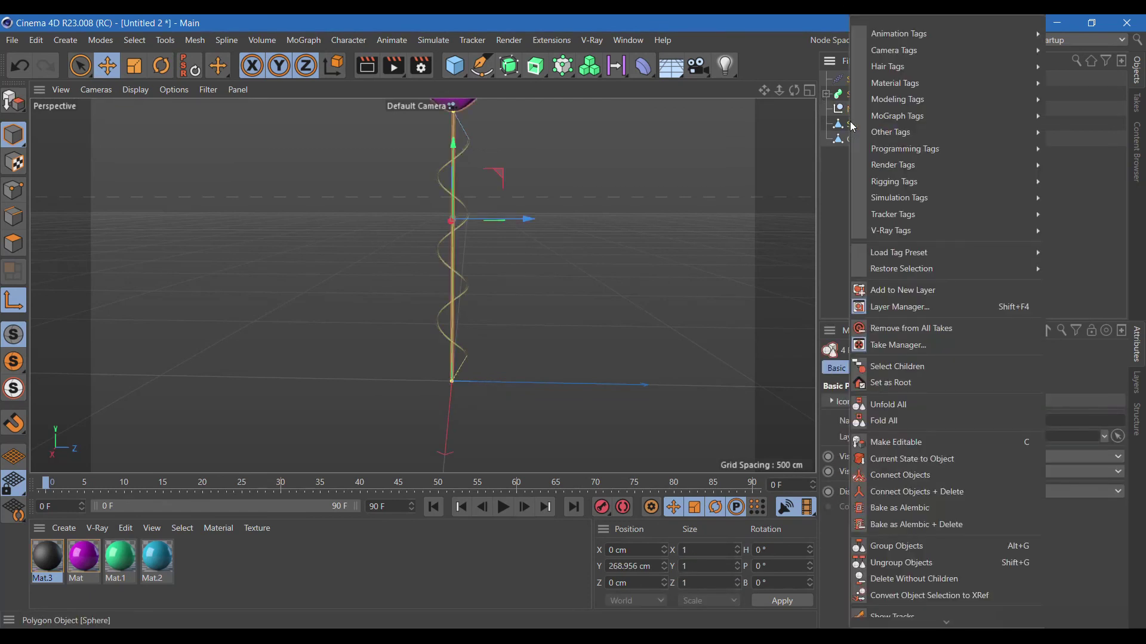
{"action": "left_click", "coordinate": [897, 546]}
{"action": "left_click_drag", "start_coordinate": [851, 78], "coordinate": [858, 170], "text": "ctrl"}
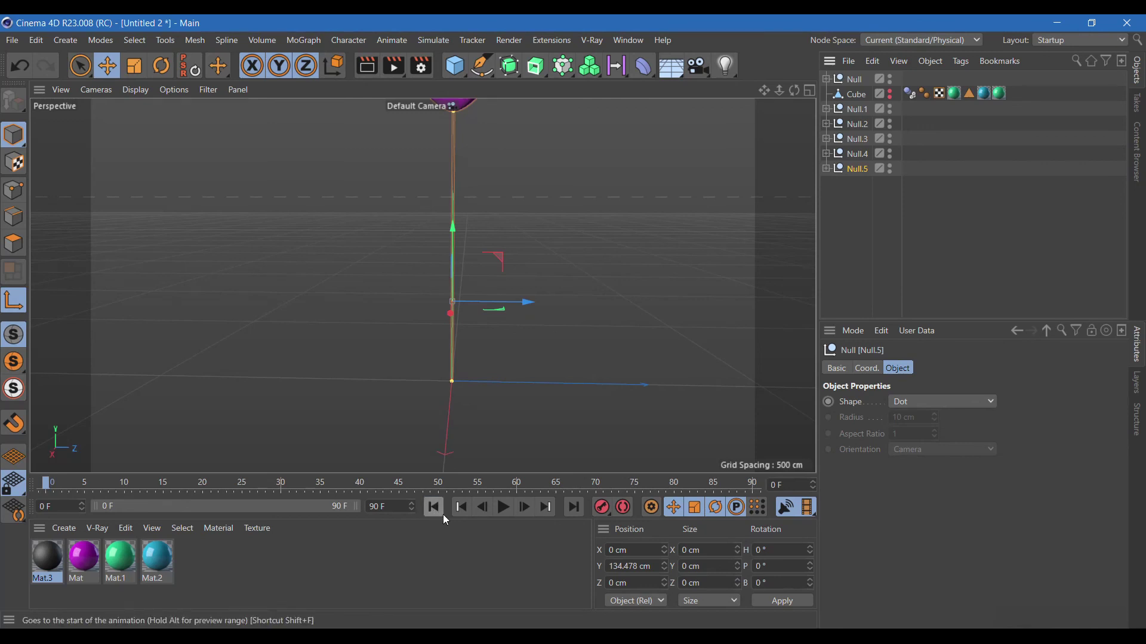
{"action": "left_click", "coordinate": [503, 507]}
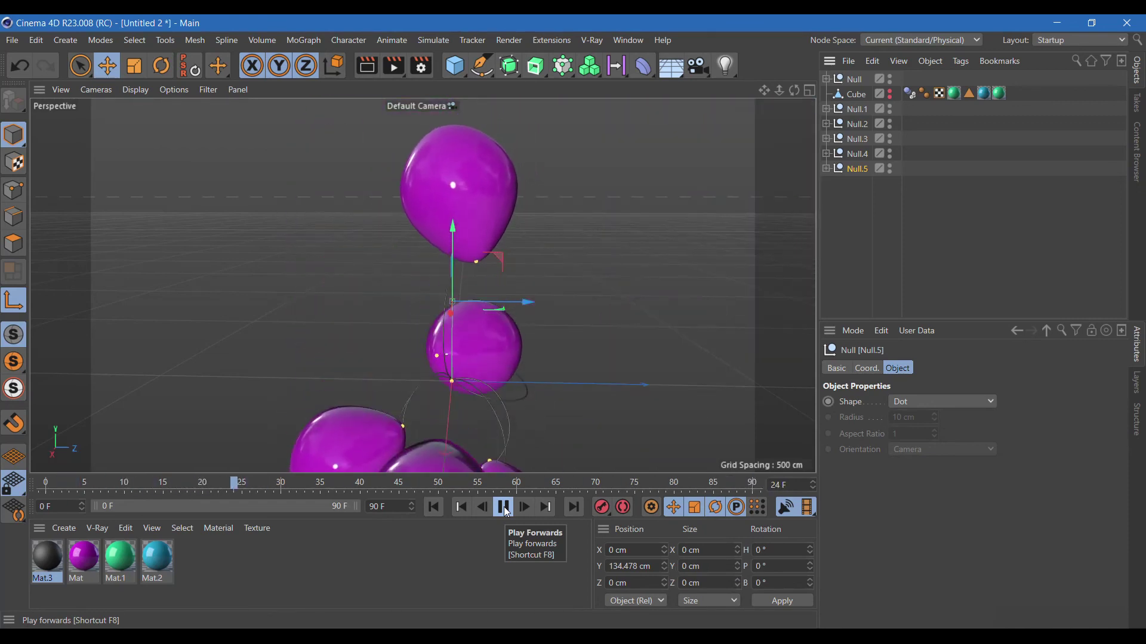
Stop, rewind to frame 0 and replay the simulation to watch the balloons bunch together
{"action": "left_click", "coordinate": [506, 511]}
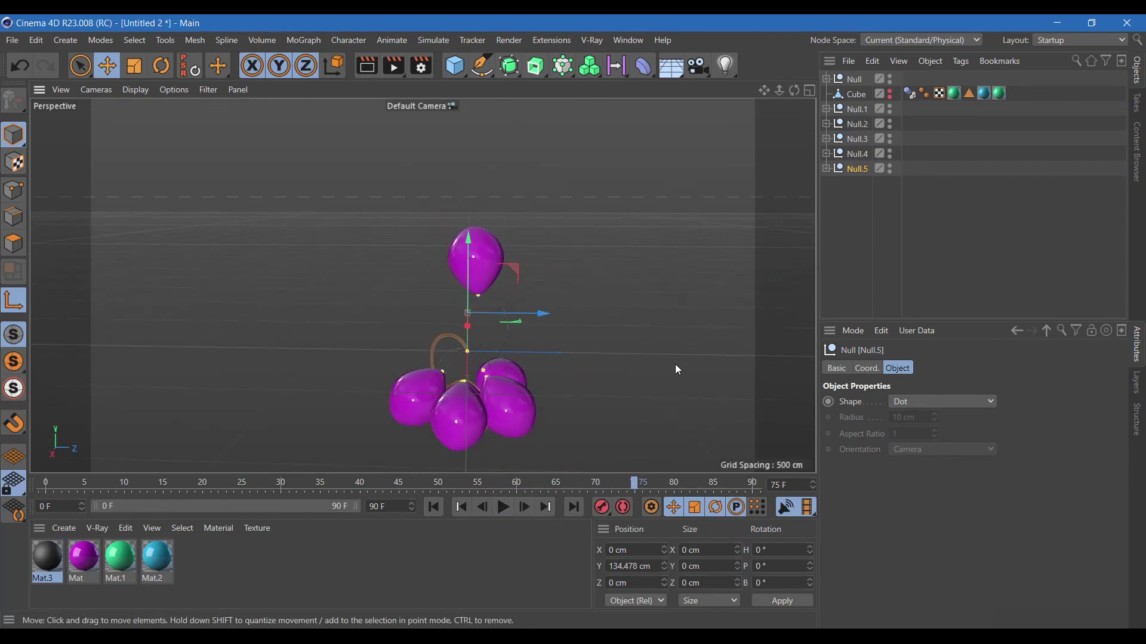
{"action": "left_click", "coordinate": [434, 507]}
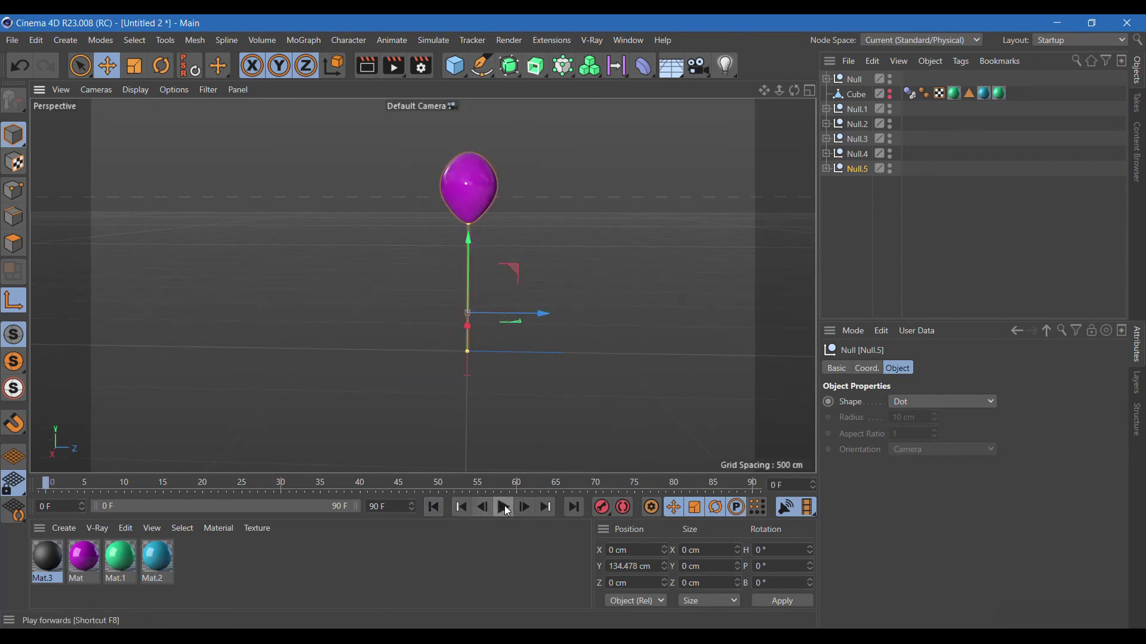
{"action": "left_click", "coordinate": [504, 507]}
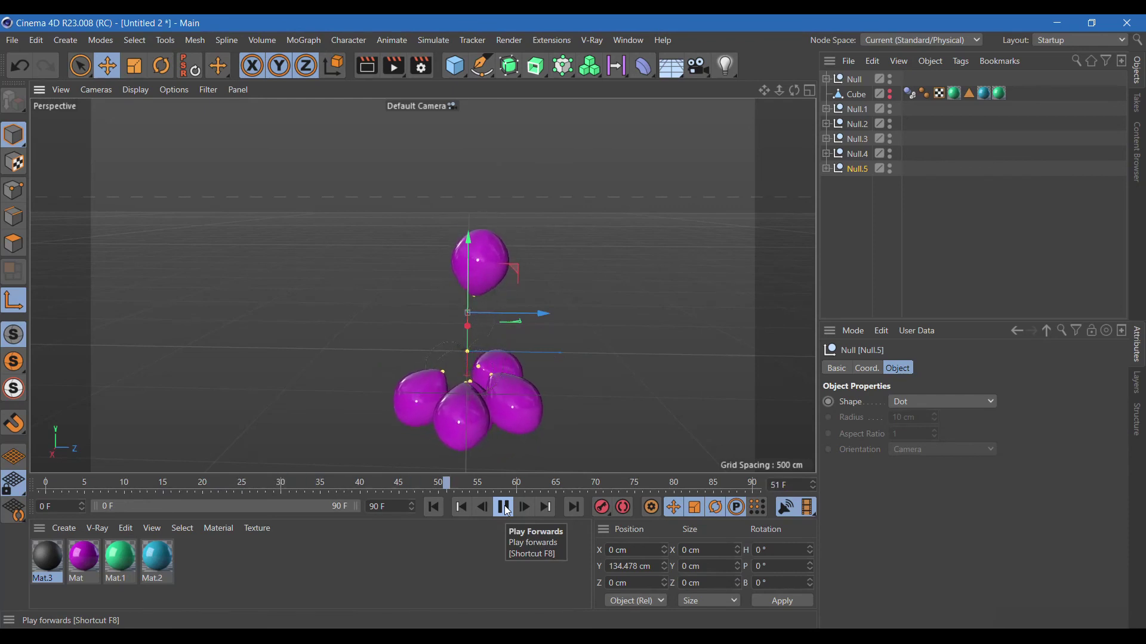
{"action": "left_click", "coordinate": [506, 512]}
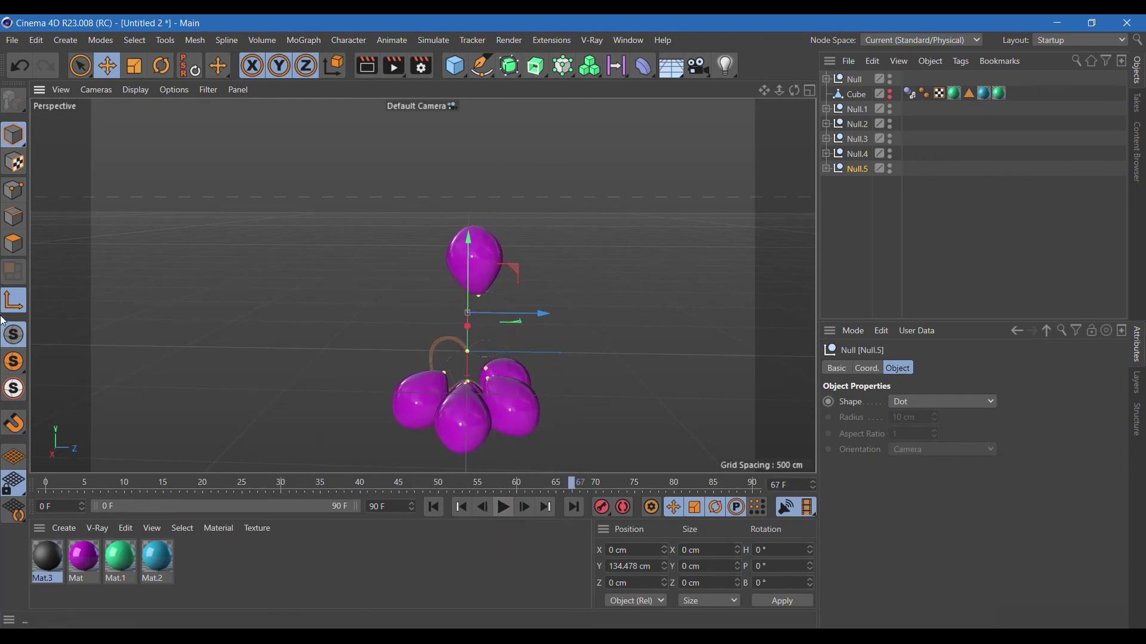
Replay the simulation, stop mid-run around frame 56, and render a preview of the six-balloon cluster
{"action": "left_click", "coordinate": [432, 508]}
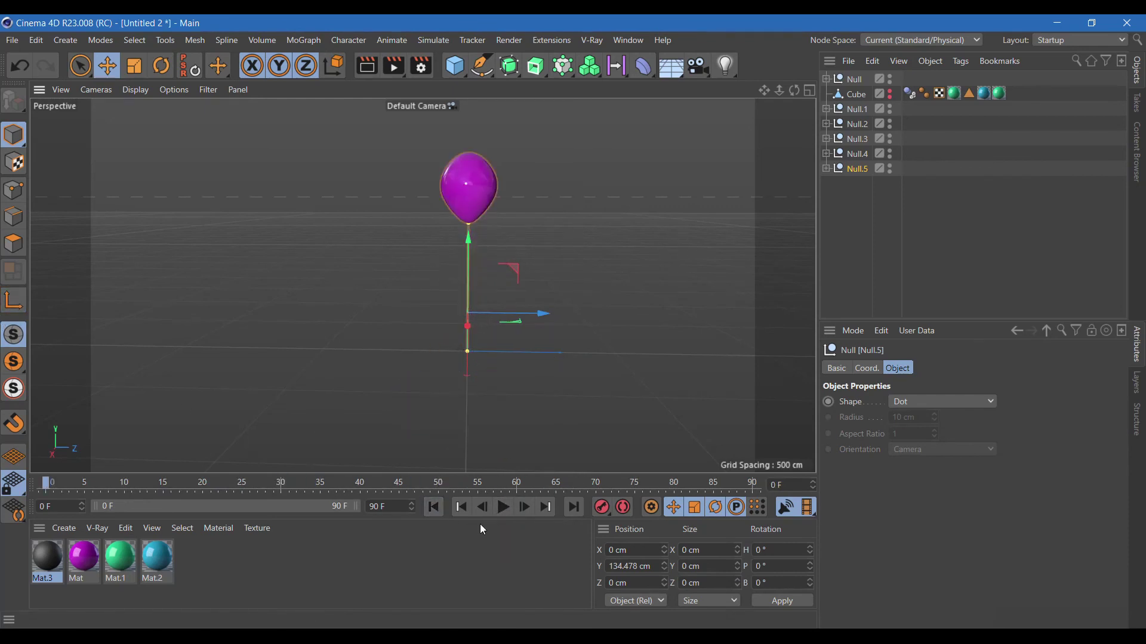
{"action": "left_click", "coordinate": [503, 508]}
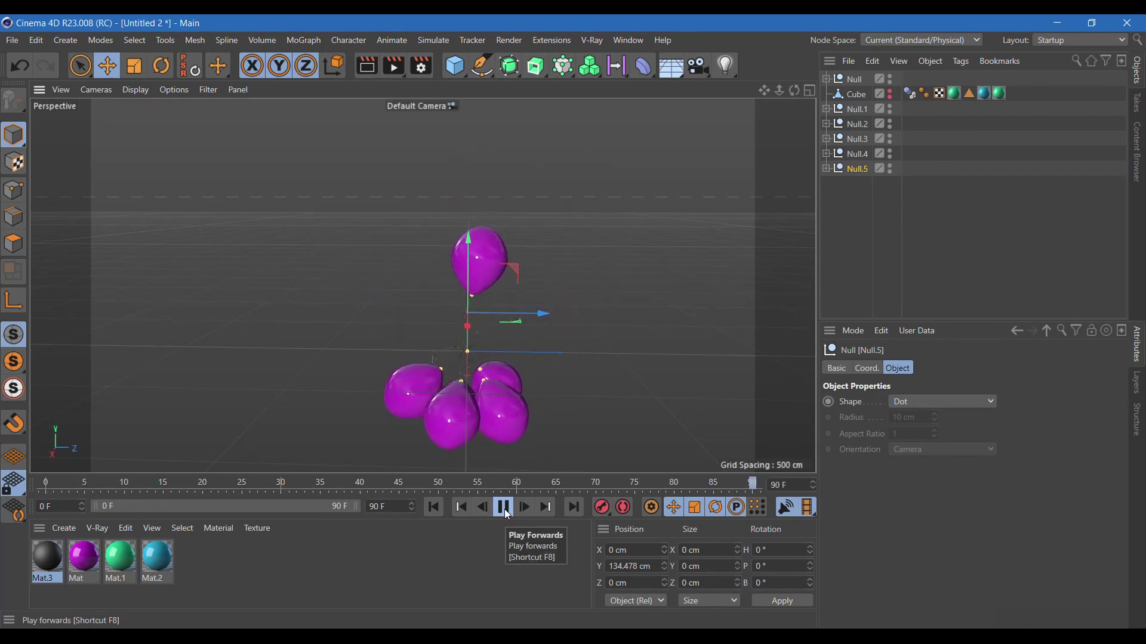
{"action": "left_click", "coordinate": [505, 510]}
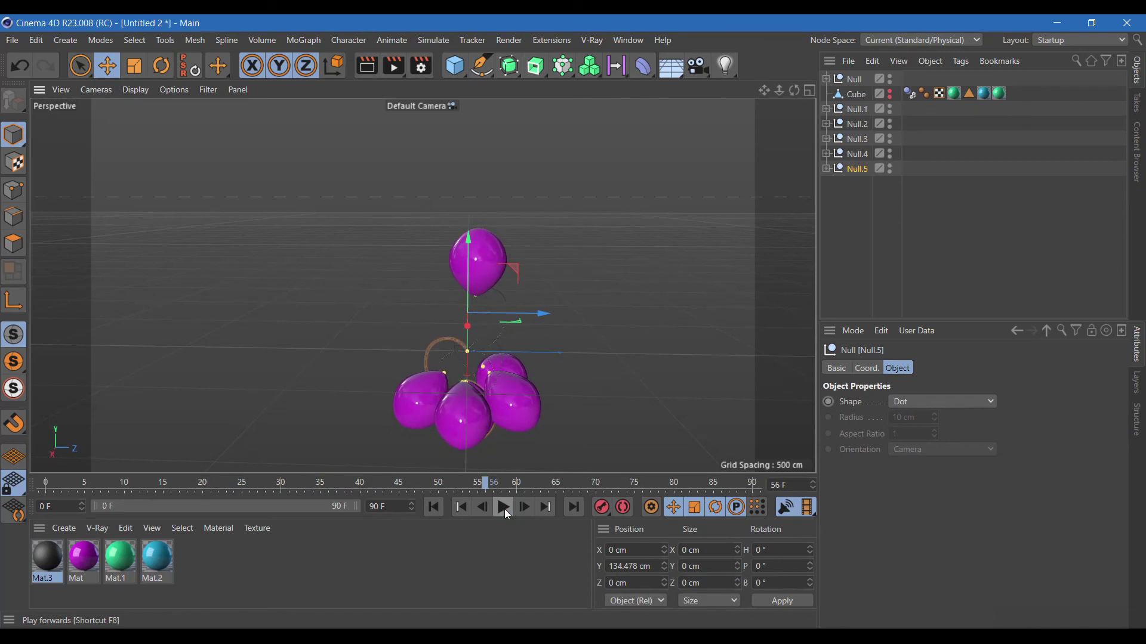
{"action": "left_click", "coordinate": [366, 65]}
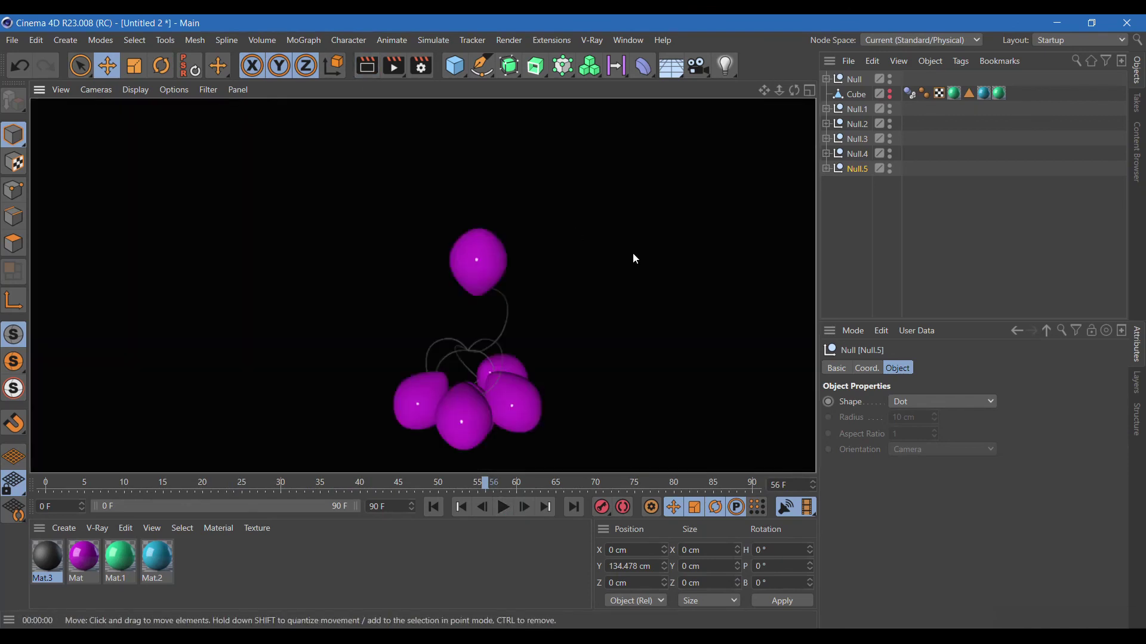